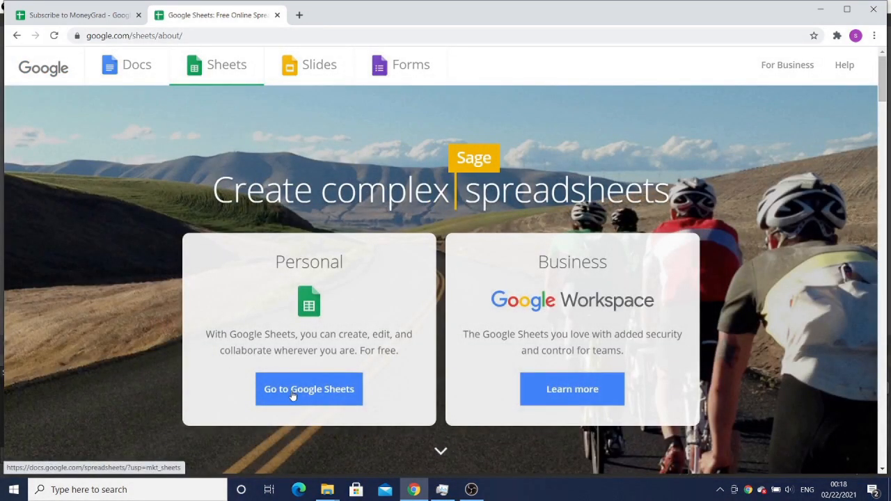
# Open personal Google Sheets, dismiss the welcome message and create a new blank spreadsheet
pyautogui.click(294, 396)
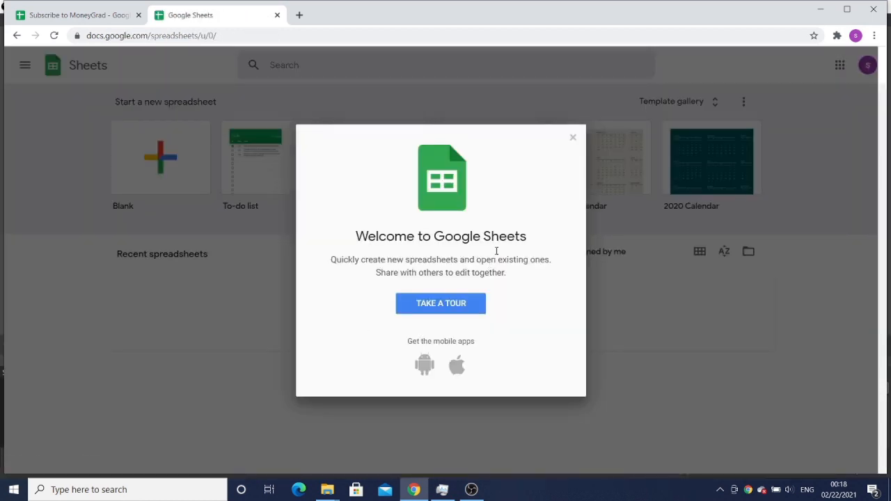
pyautogui.click(573, 139)
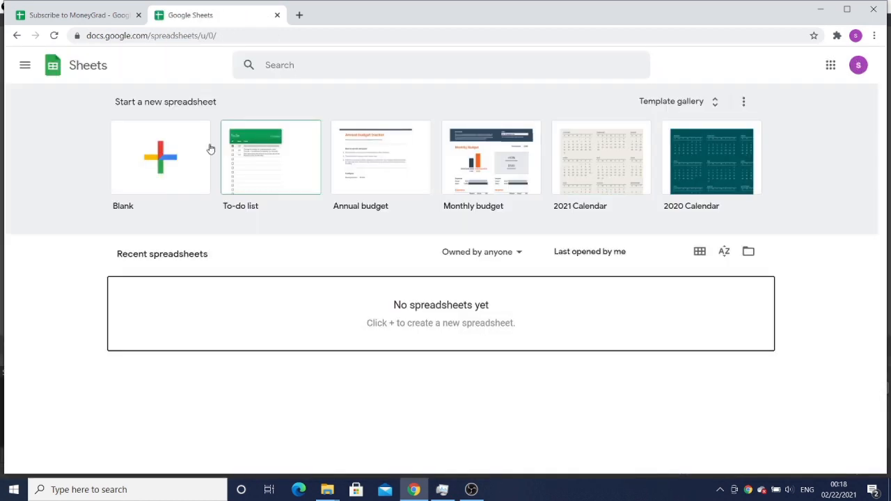
pyautogui.click(167, 171)
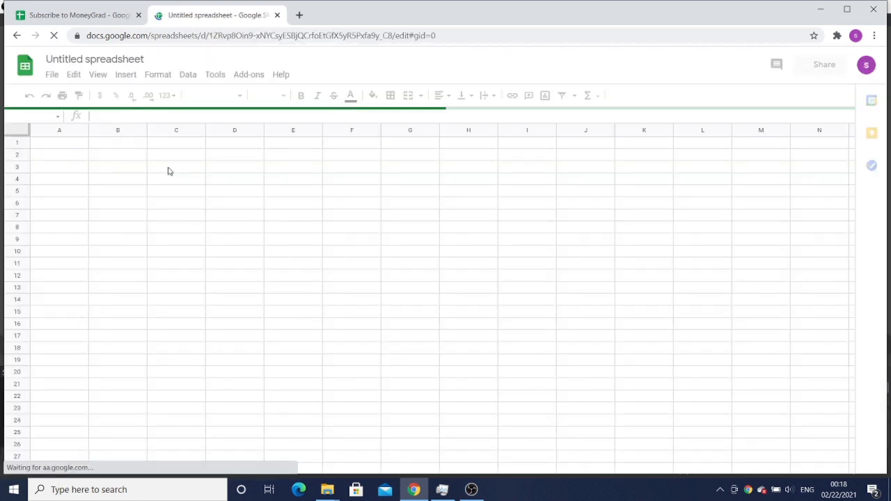
pyautogui.click(179, 168)
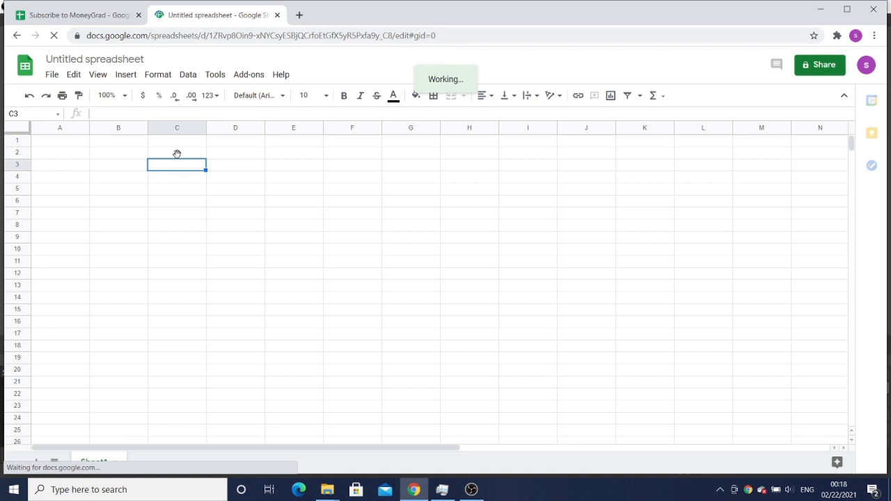
pyautogui.click(178, 155)
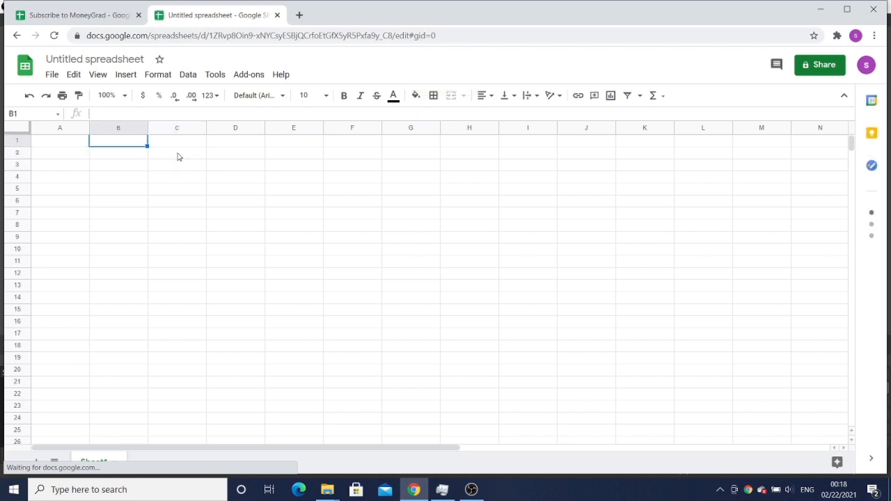
# Switch to the Subscribe to MoneyGrad spreadsheet and review the entries in its Company Name column
pyautogui.click(82, 16)
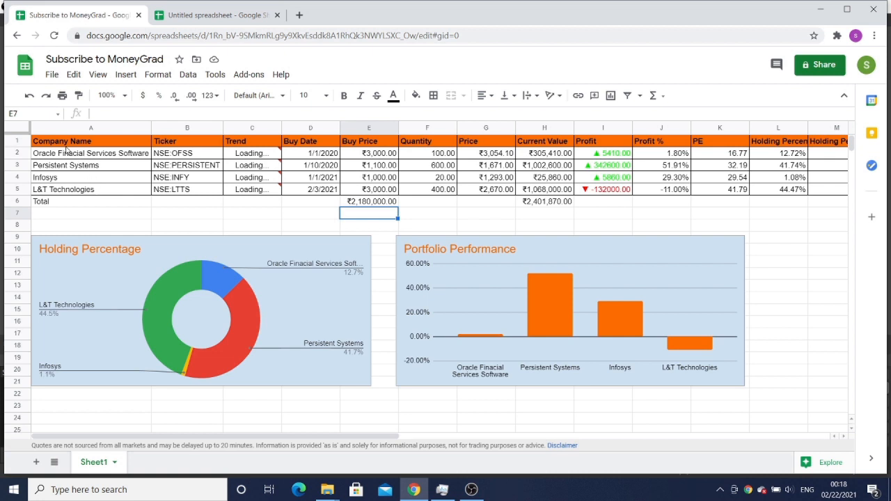
pyautogui.click(66, 145)
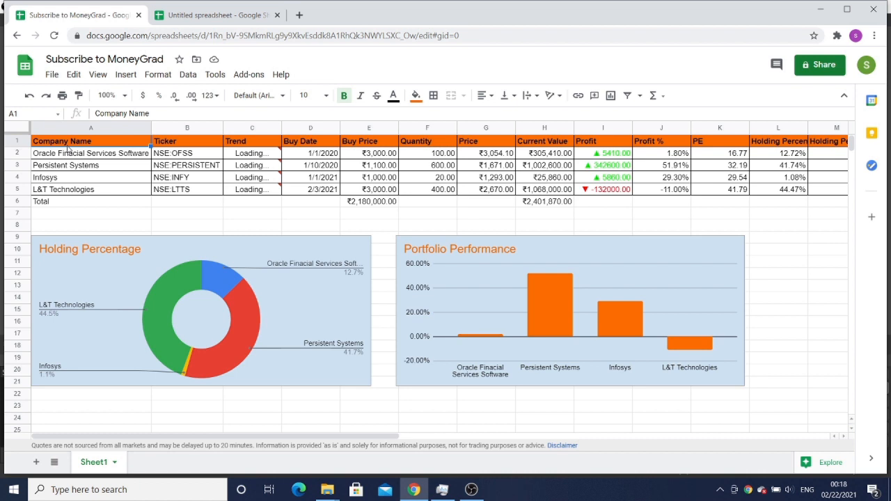
pyautogui.press('Down')
pyautogui.press('Down')
pyautogui.press('Down')
pyautogui.press('Down')
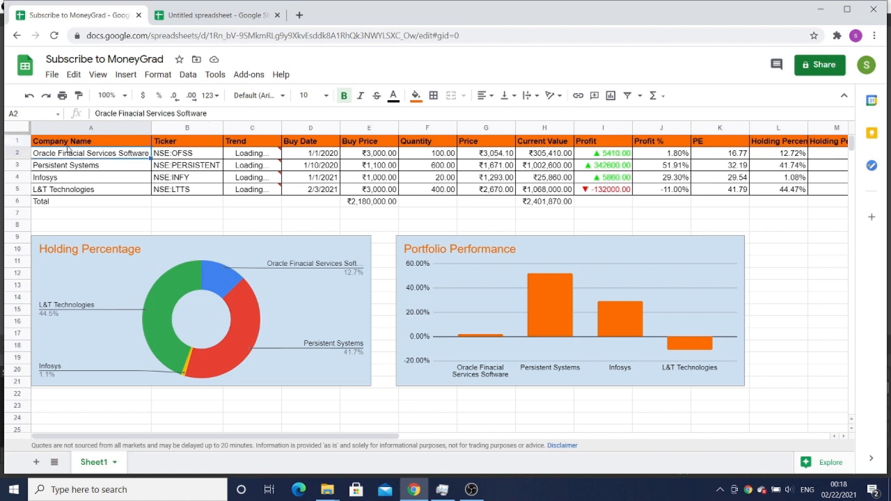
pyautogui.press('Up')
pyautogui.press('Up')
pyautogui.press('Up')
pyautogui.press('Up')
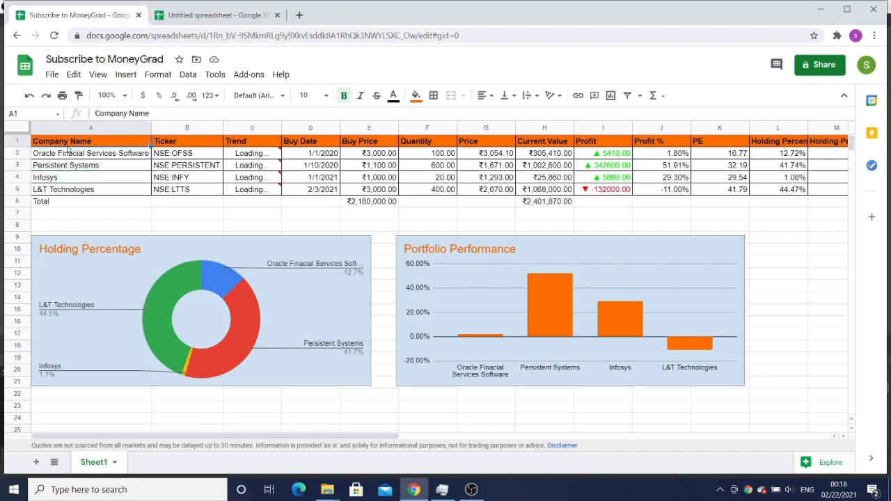
pyautogui.press('Down')
pyautogui.press('Down')
pyautogui.press('Down')
pyautogui.press('Down')
pyautogui.press('Down')
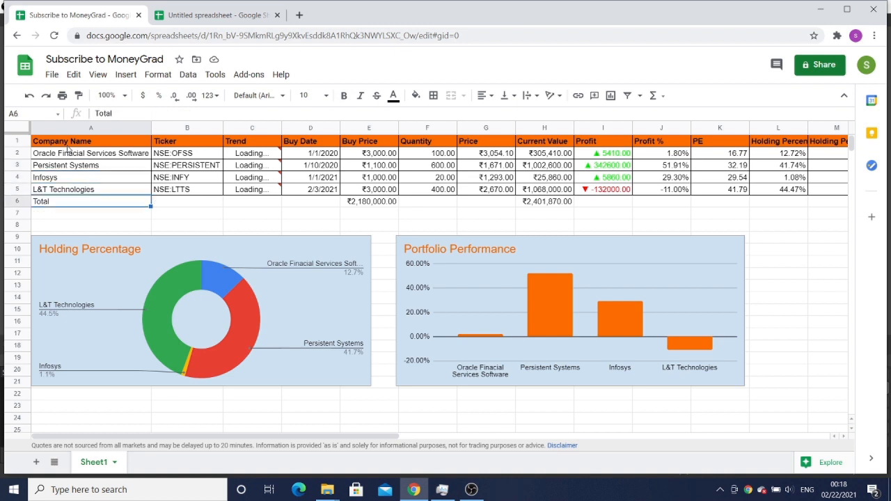
pyautogui.press('Up')
pyautogui.press('Up')
pyautogui.press('Up')
pyautogui.press('Up')
pyautogui.press('Up')
pyautogui.press('Down')
pyautogui.press('Down')
pyautogui.press('Down')
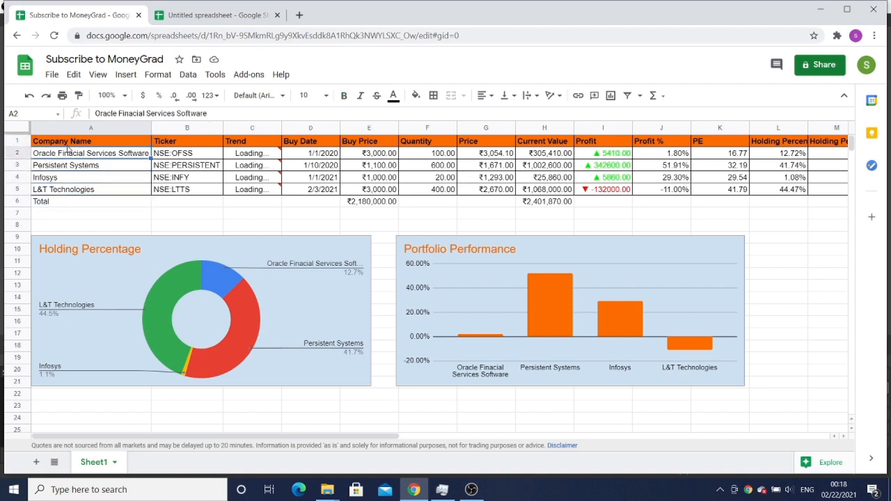
pyautogui.press('Down')
pyautogui.press('Up')
pyautogui.press('Up')
pyautogui.press('Up')
# Examine the ticker symbol of each company in the Ticker column of Sheet1
pyautogui.press('Right')
pyautogui.press('Up')
pyautogui.press('Down')
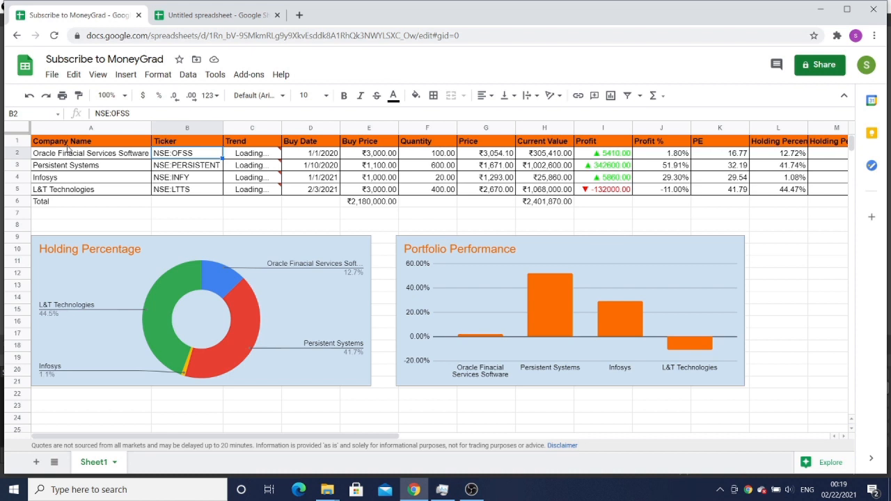
pyautogui.press('Left')
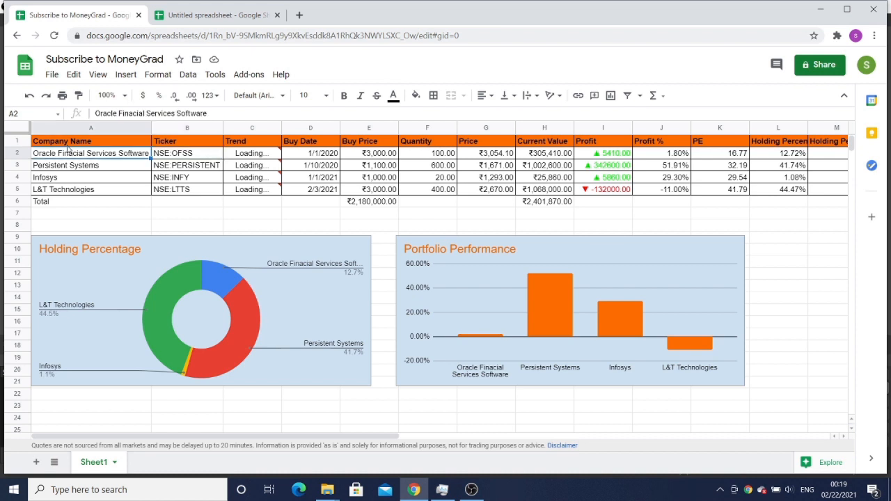
pyautogui.press('Down')
pyautogui.press('Right')
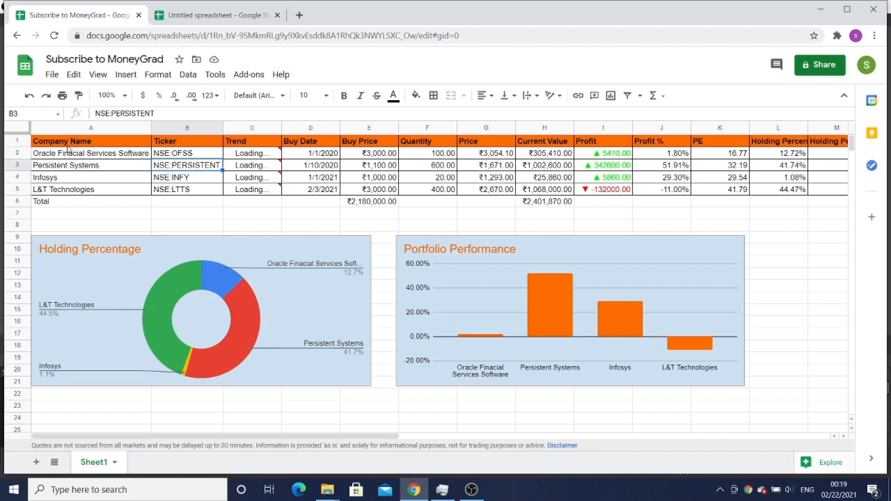
pyautogui.press('Down')
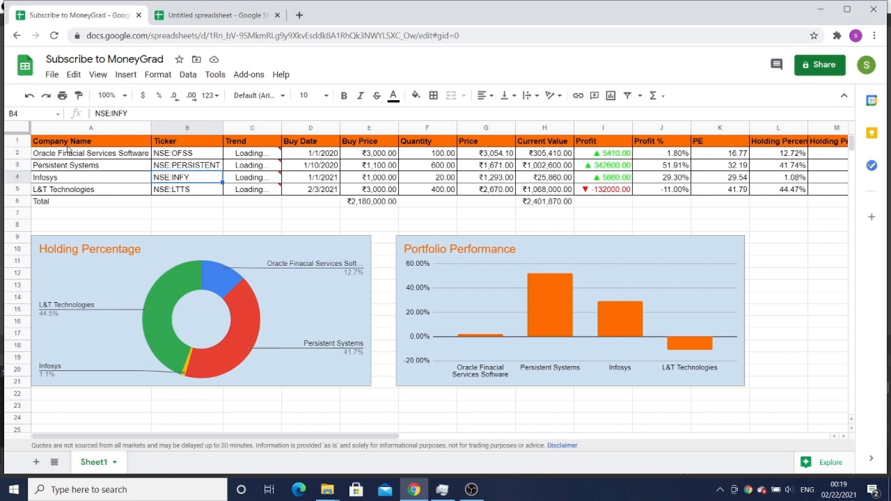
pyautogui.press('Down')
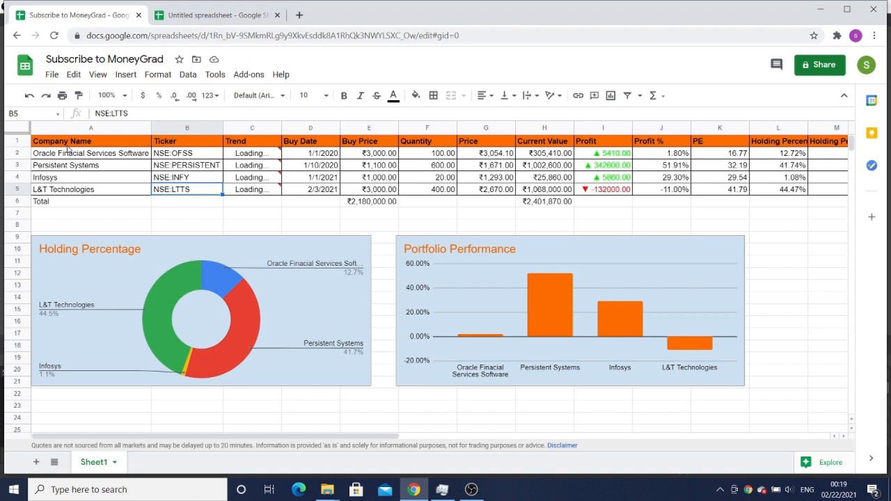
pyautogui.press('Up')
pyautogui.press('Up')
pyautogui.press('Up')
pyautogui.press('Up')
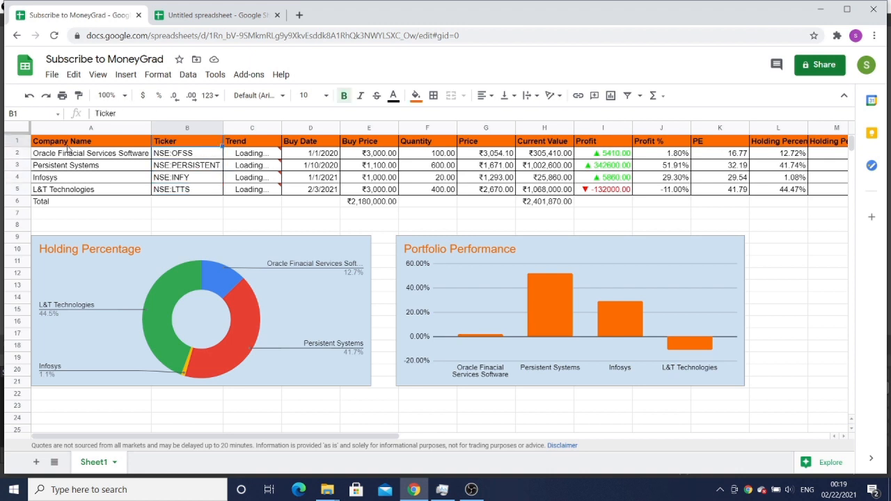
# Copy the header cells A1:M1, from Company Name through Holding Period, on Sheet1
pyautogui.press('Left')
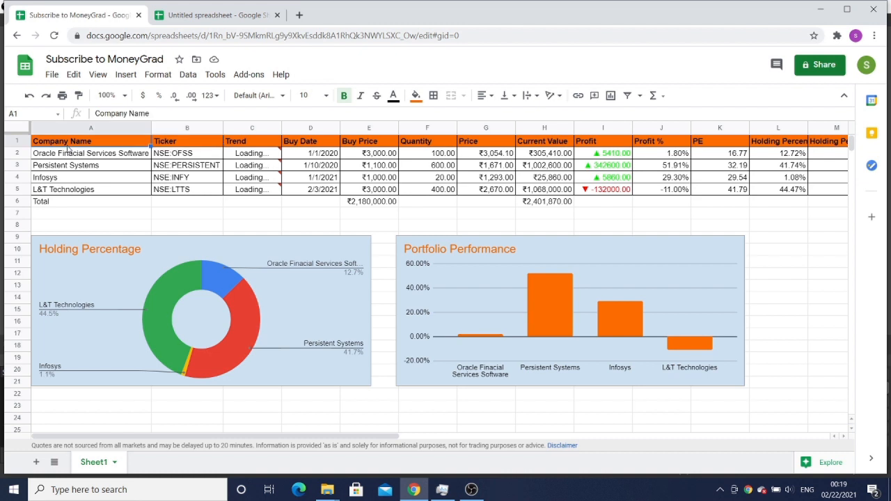
pyautogui.hotkey('shift', 'Right')
pyautogui.hotkey('shift', 'Right')
pyautogui.hotkey('shift', 'Right')
pyautogui.hotkey('shift', 'Right')
pyautogui.hotkey('shift', 'Right')
pyautogui.hotkey('shift', 'Right')
pyautogui.hotkey('shift', 'Right')
pyautogui.hotkey('shift', 'Right')
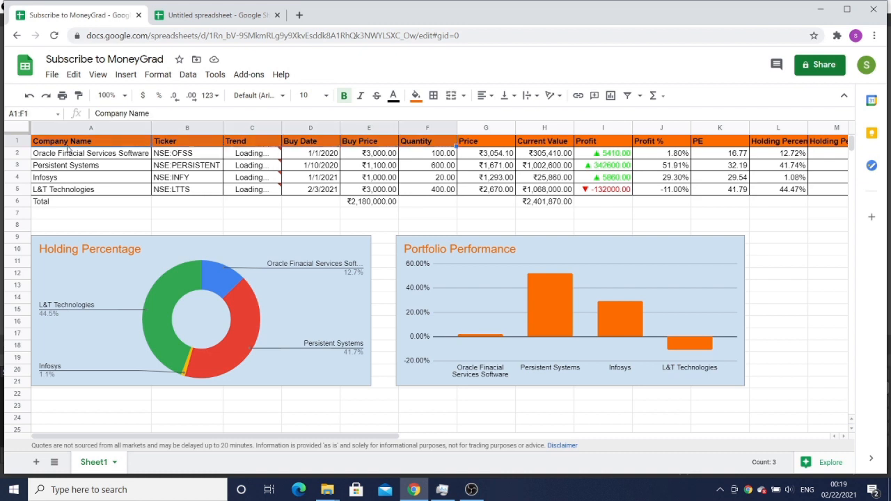
pyautogui.hotkey('shift', 'Right')
pyautogui.hotkey('shift', 'Right')
pyautogui.hotkey('shift', 'Right')
pyautogui.hotkey('shift', 'Right')
pyautogui.hotkey('ctrl', 'c')
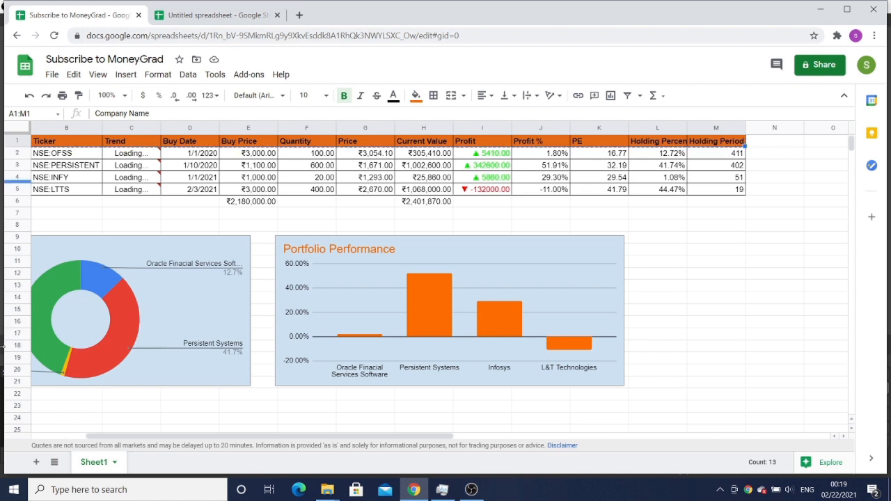
# Add a new sheet to the Subscribe to MoneyGrad spreadsheet and paste the copied header row at A1
pyautogui.click(36, 462)
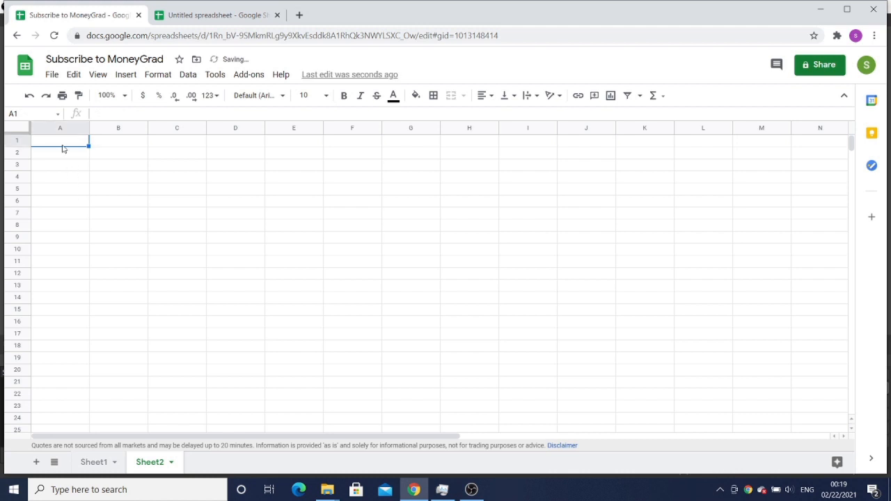
pyautogui.hotkey('ctrl', 'v')
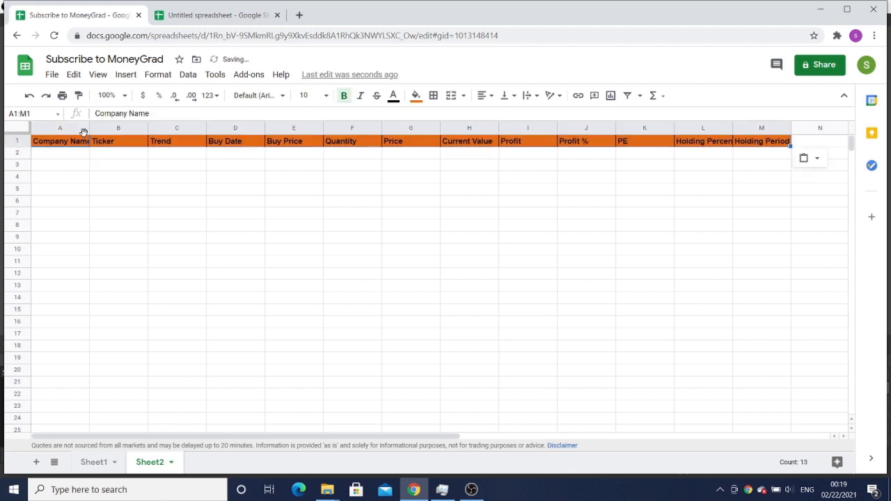
pyautogui.click(103, 156)
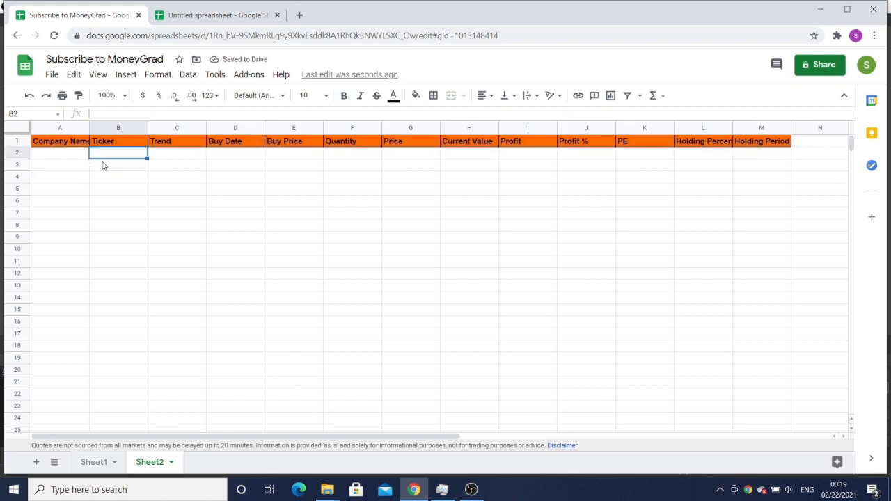
# Review the column headers across row 1 of Sheet2, from Company Name to Holding Period
pyautogui.press('Up')
pyautogui.press('Left')
pyautogui.press('Right')
pyautogui.press('Right')
pyautogui.press('Right')
pyautogui.press('Right')
pyautogui.press('Right')
pyautogui.press('Right')
pyautogui.press('Right')
pyautogui.press('Right')
pyautogui.press('Right')
pyautogui.press('Right')
pyautogui.press('Right')
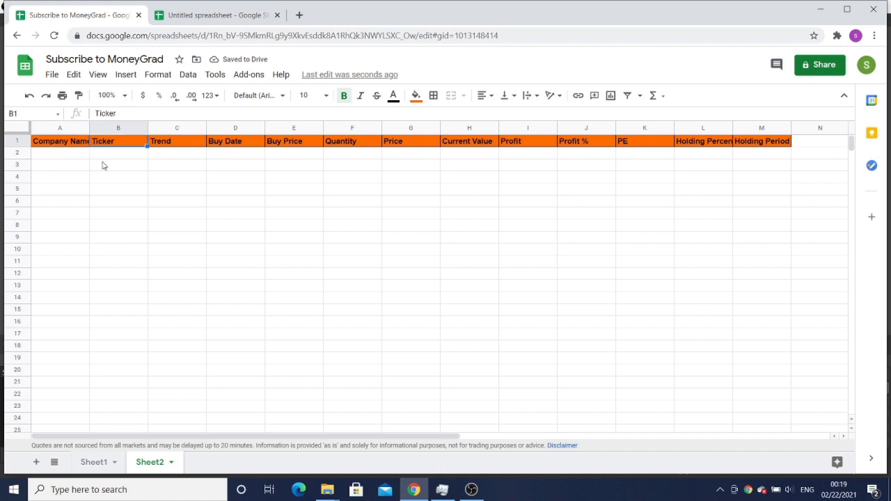
pyautogui.press('Left')
pyautogui.press('Left')
pyautogui.press('Left')
pyautogui.press('Left')
pyautogui.press('Left')
pyautogui.press('Left')
pyautogui.press('Left')
pyautogui.press('Left')
pyautogui.press('Left')
pyautogui.press('Left')
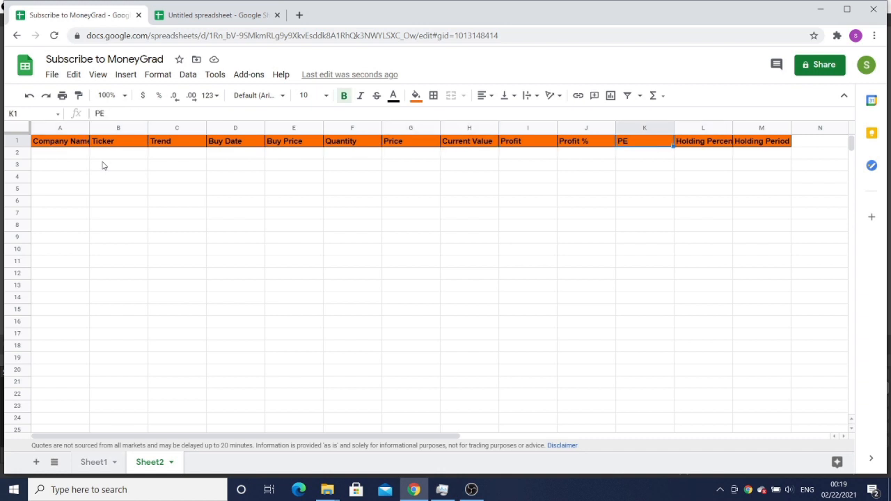
pyautogui.press('Left')
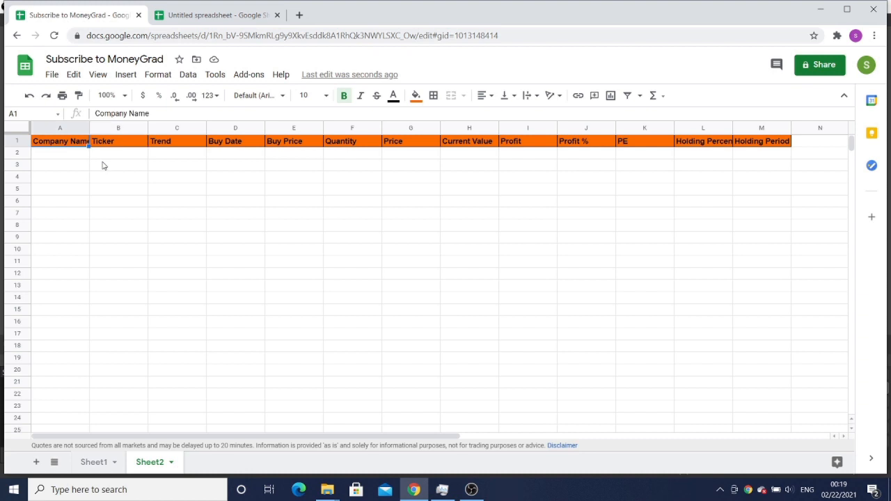
# Examine the cells below the Company Name and Ticker headers on Sheet2
pyautogui.press('Down')
pyautogui.press('Down')
pyautogui.press('Down')
pyautogui.press('Down')
pyautogui.press('Down')
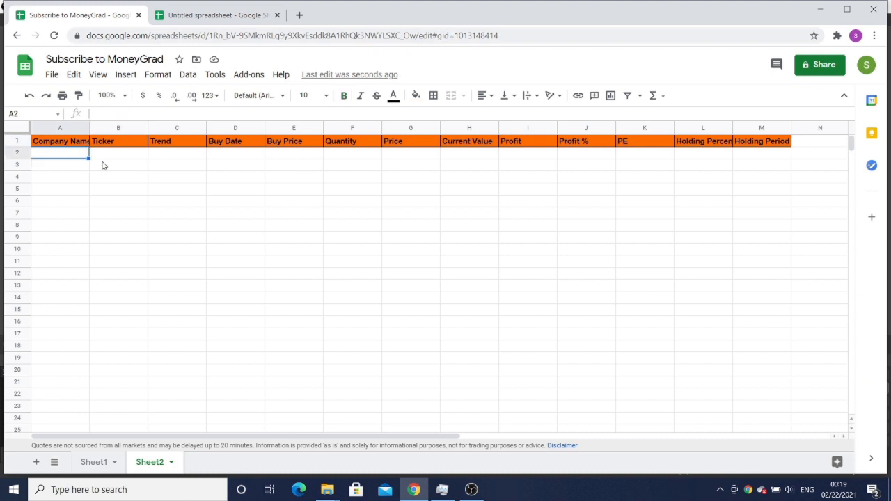
pyautogui.press('Up')
pyautogui.press('Up')
pyautogui.press('Up')
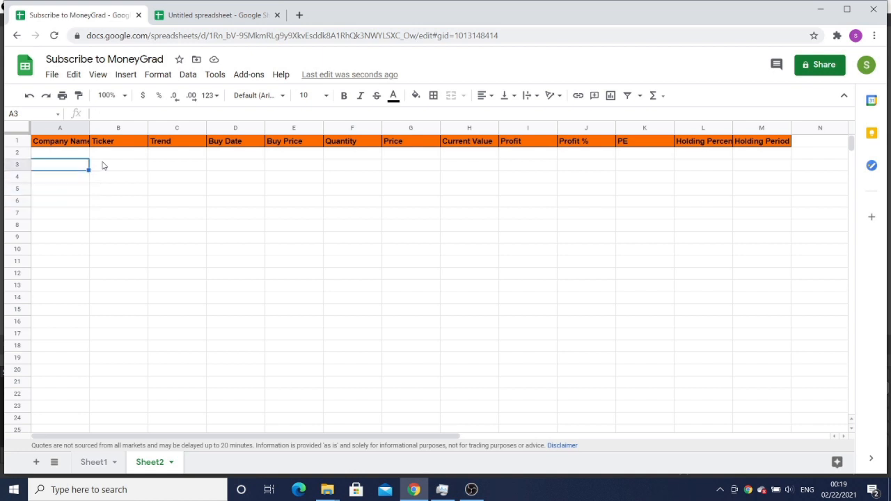
pyautogui.press('Right')
pyautogui.press('Up')
pyautogui.press('Down')
pyautogui.press('Down')
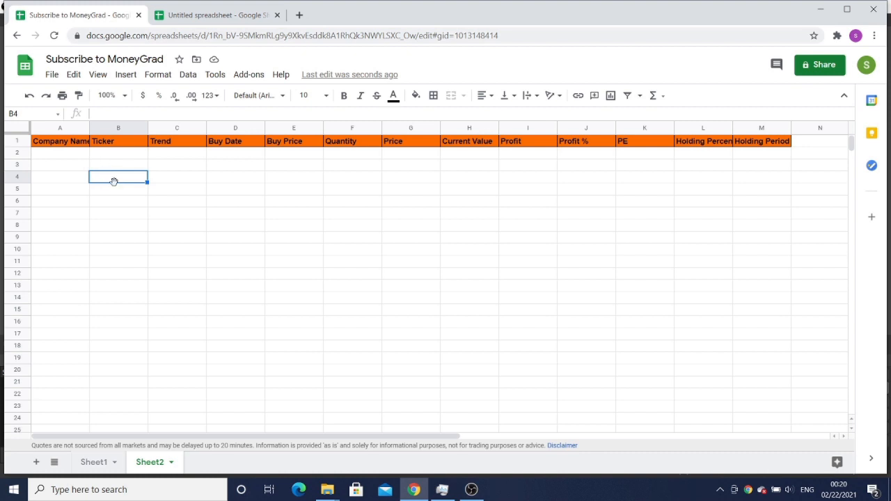
pyautogui.click(115, 192)
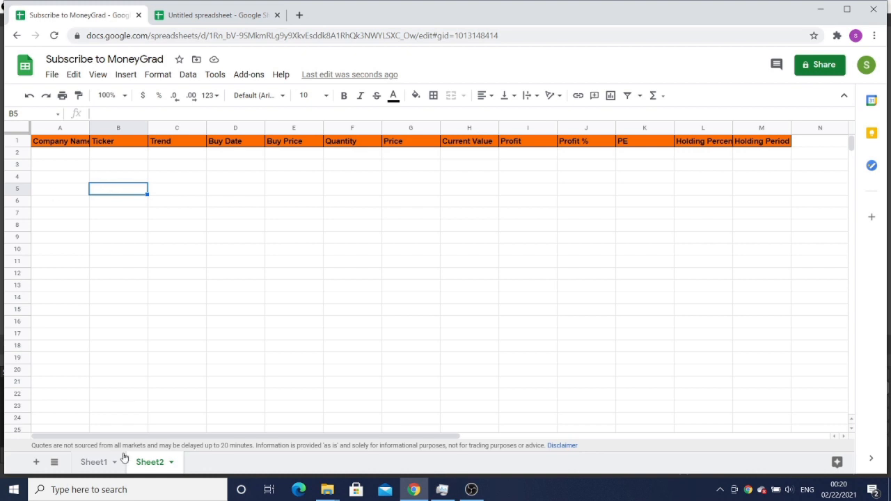
# Copy the four company names in A2:A5 of Sheet1 into Sheet2, starting at cell A2
pyautogui.click(96, 464)
pyautogui.click(51, 155)
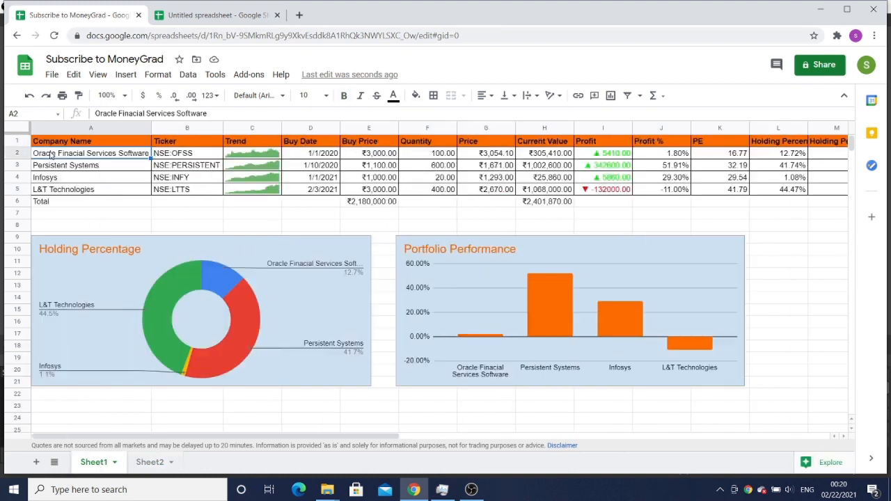
pyautogui.hotkey('shift', 'Down')
pyautogui.hotkey('shift', 'Down')
pyautogui.hotkey('shift', 'Down')
pyautogui.hotkey('ctrl', 'c')
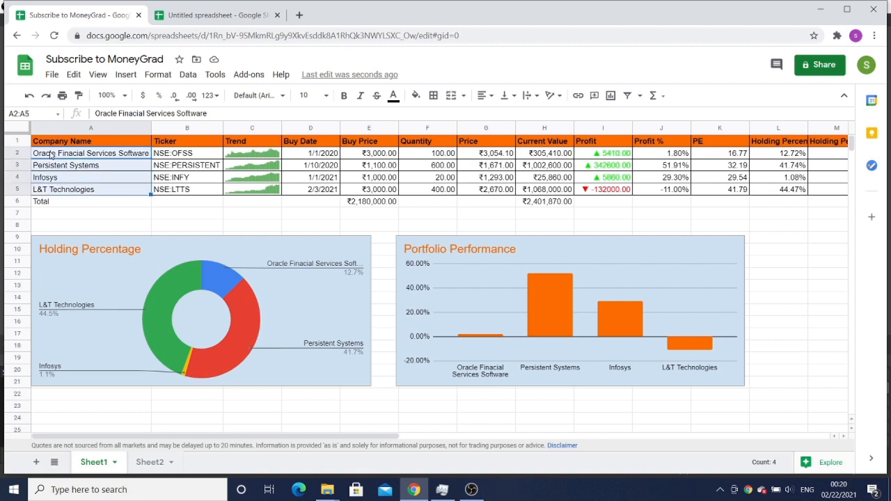
pyautogui.click(149, 463)
pyautogui.click(59, 154)
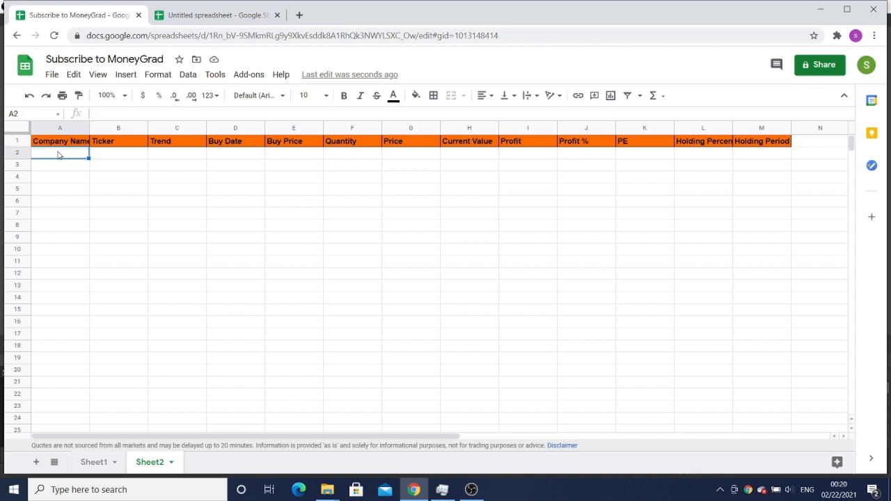
pyautogui.hotkey('ctrl', 'v')
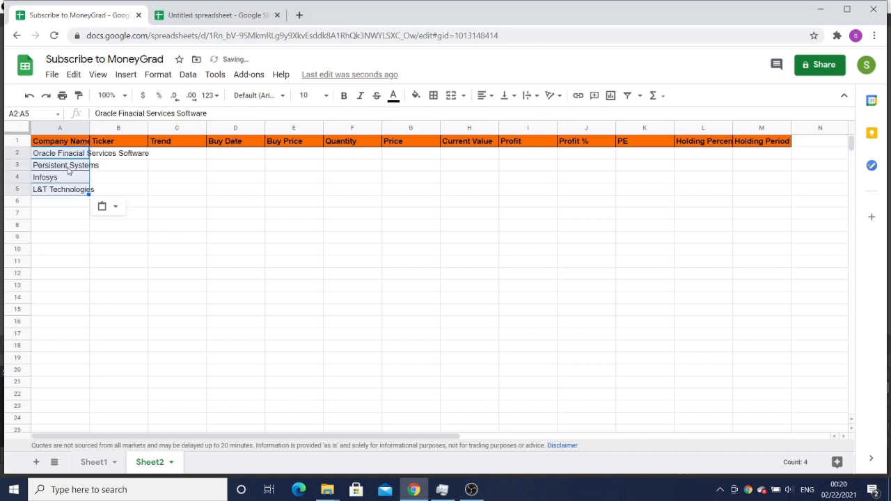
pyautogui.click(60, 156)
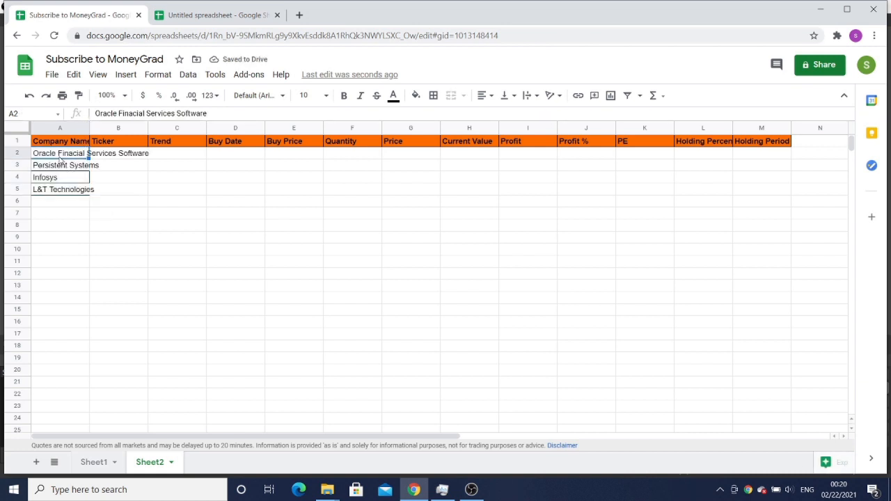
# Widen column A to fit the company names and search Google in a new tab for "oracle financial services software share price"
pyautogui.moveTo(88, 127); pyautogui.dragTo(151, 128)
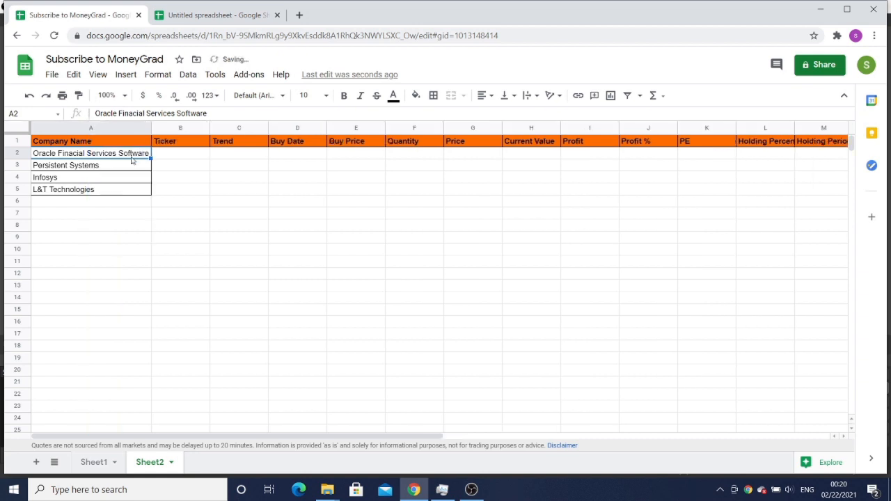
pyautogui.click(300, 16)
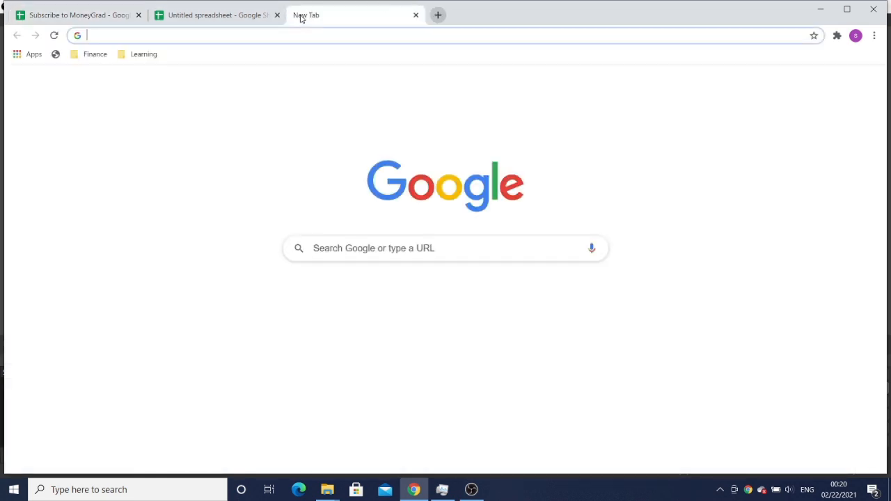
pyautogui.write('oracle')
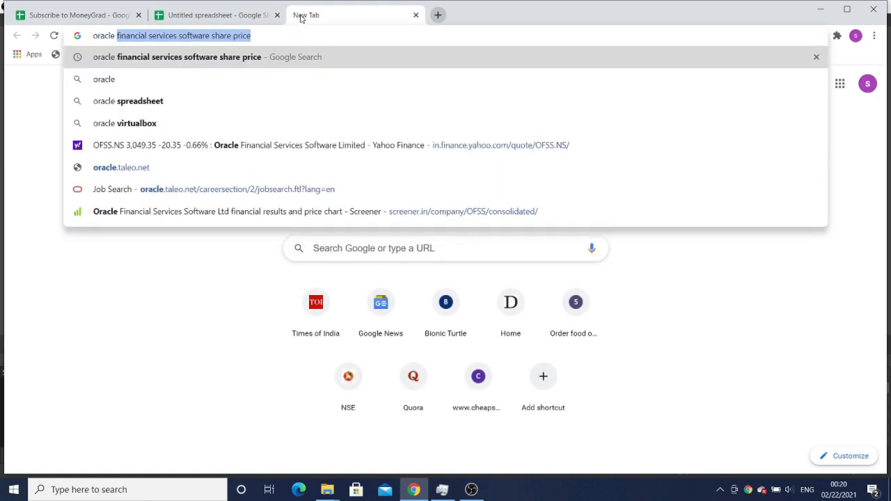
pyautogui.press('Right')
pyautogui.press('Return')
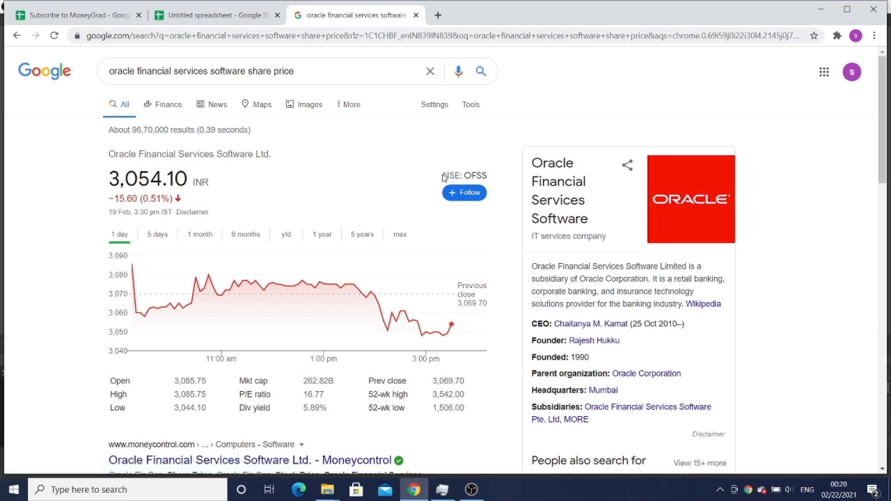
# Copy the ticker NSE: OFSS from the search result into cell B2 of Sheet2, closing the Untitled spreadsheet tab
pyautogui.moveTo(443, 178); pyautogui.dragTo(487, 180)
pyautogui.hotkey('ctrl', 'c')
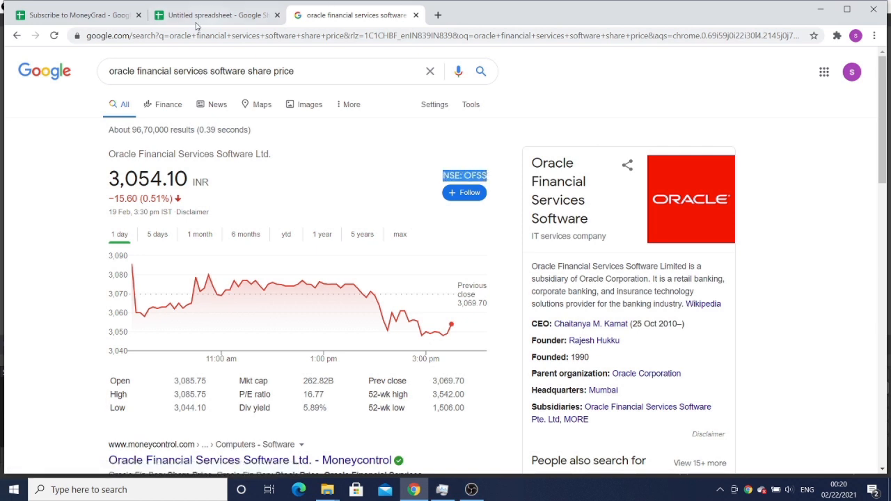
pyautogui.click(110, 16)
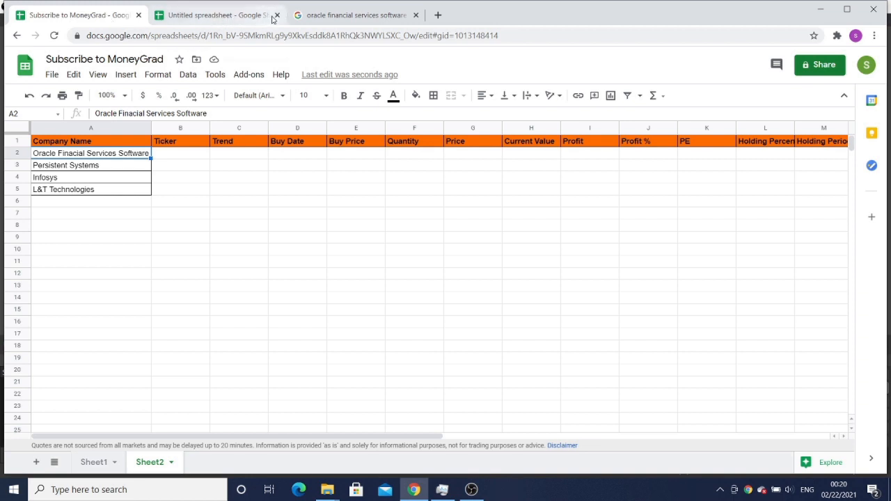
pyautogui.click(275, 16)
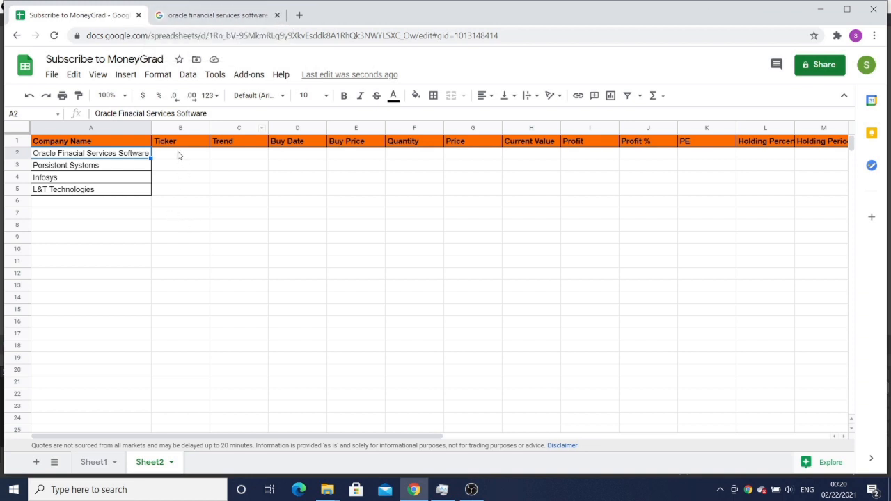
pyautogui.doubleClick(178, 155)
pyautogui.hotkey('ctrl', 'v')
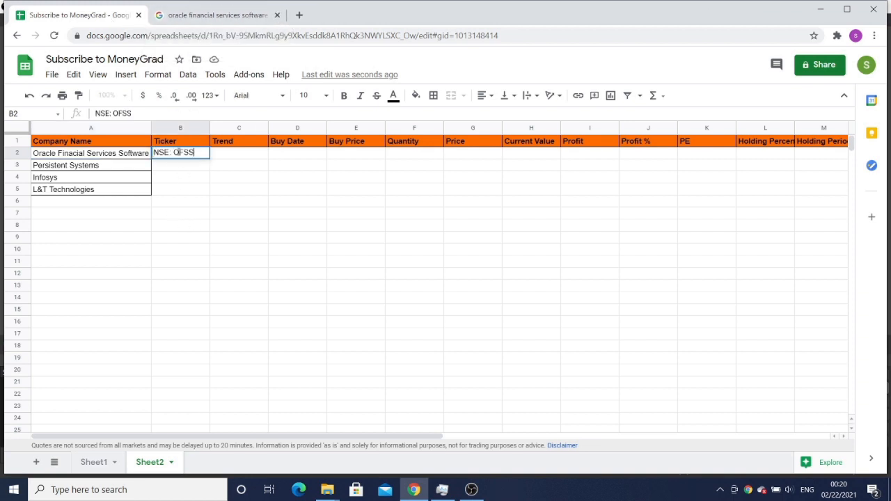
pyautogui.press('Return')
# Remove the space after the colon in cell B2 so the ticker reads NSE:OFSS
pyautogui.click(174, 155)
pyautogui.doubleClick(178, 152)
pyautogui.press('BackSpace')
pyautogui.press('Return')
pyautogui.click(178, 153)
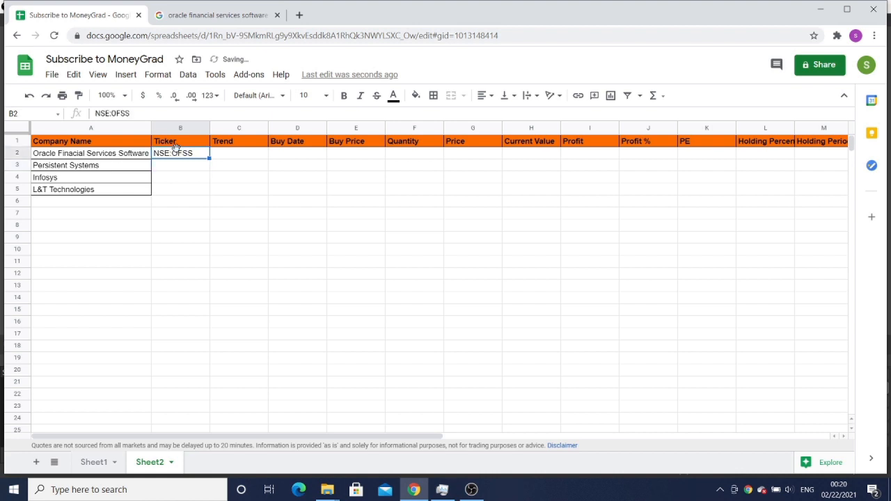
# Enter the tickers NSE:INFY for Infosys in B4 and NSE:LTTS for L&T Technologies in B5
pyautogui.press('Down')
pyautogui.press('Down')
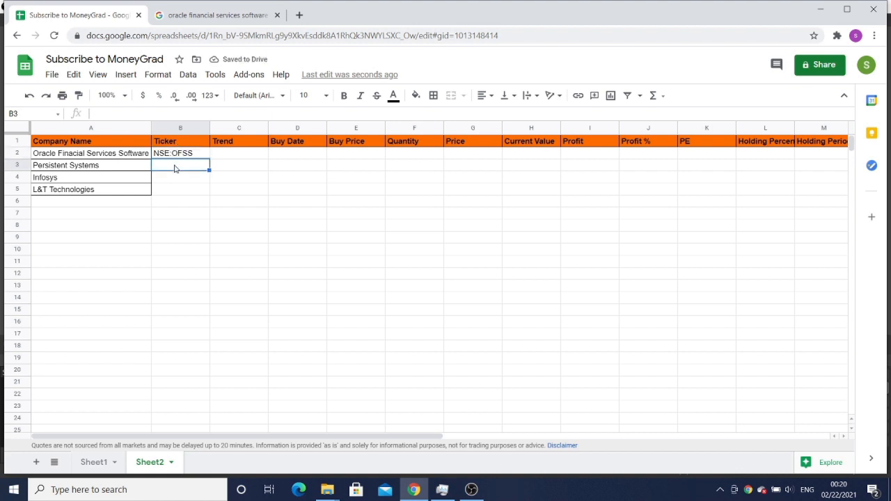
pyautogui.write('NSE')
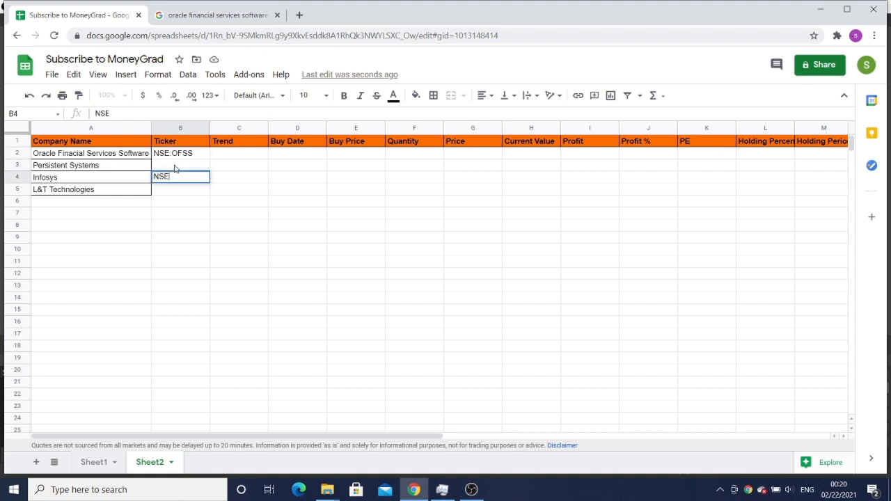
pyautogui.write(':INFY')
pyautogui.press('Return')
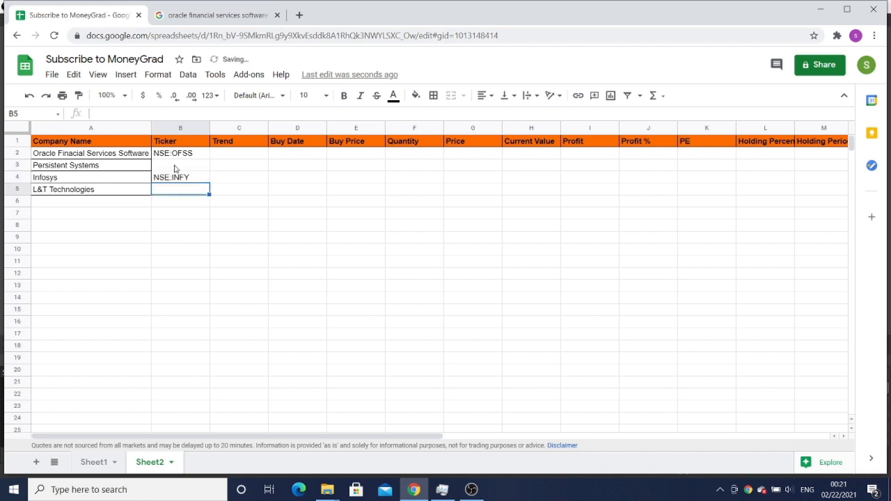
pyautogui.write('NSE:')
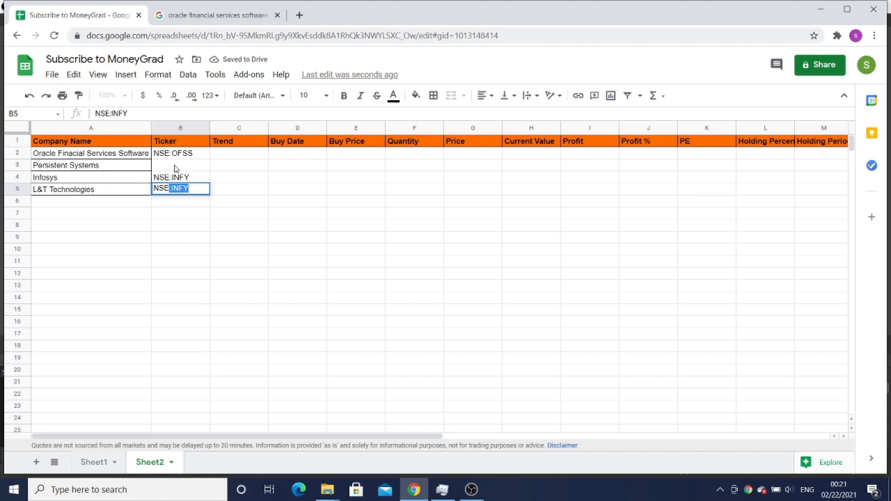
pyautogui.write('LTTS')
# Enter the ticker NSE:PERSISTENT for Persistent Systems in B3 and widen column B to fit it
pyautogui.click(174, 168)
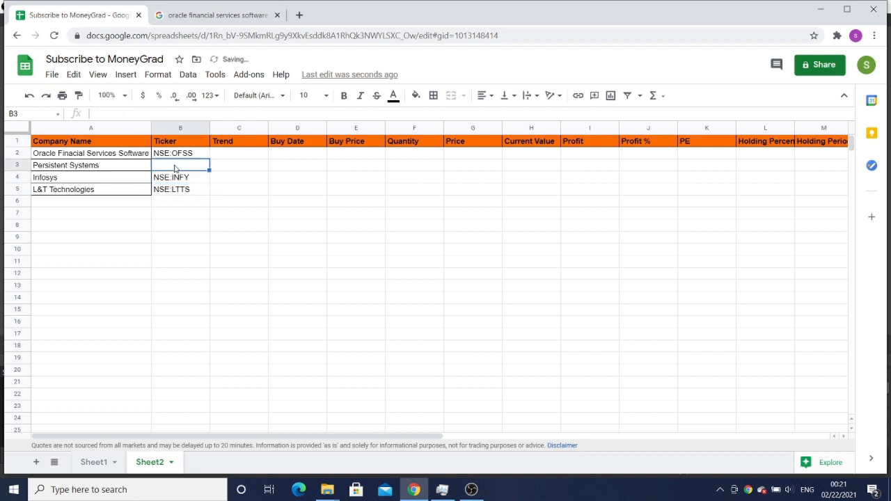
pyautogui.write('NSE')
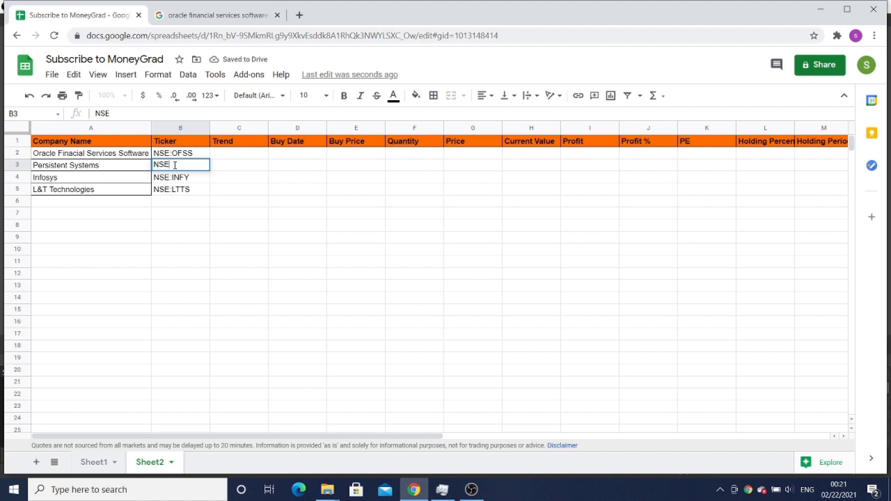
pyautogui.write(':PERSISTENT')
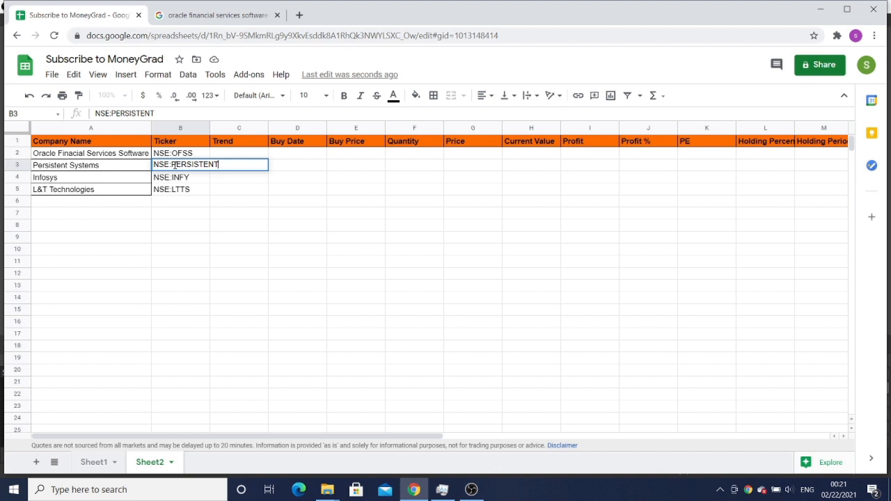
pyautogui.press('Return')
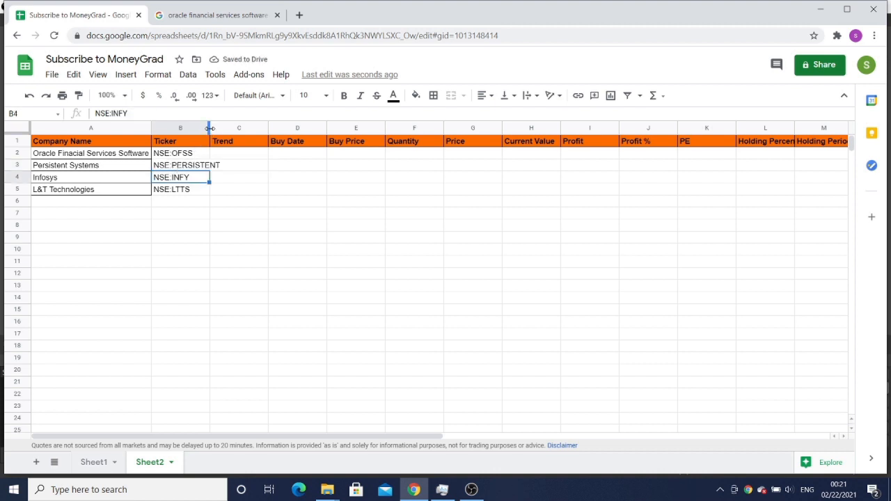
pyautogui.moveTo(210, 128); pyautogui.dragTo(221, 128)
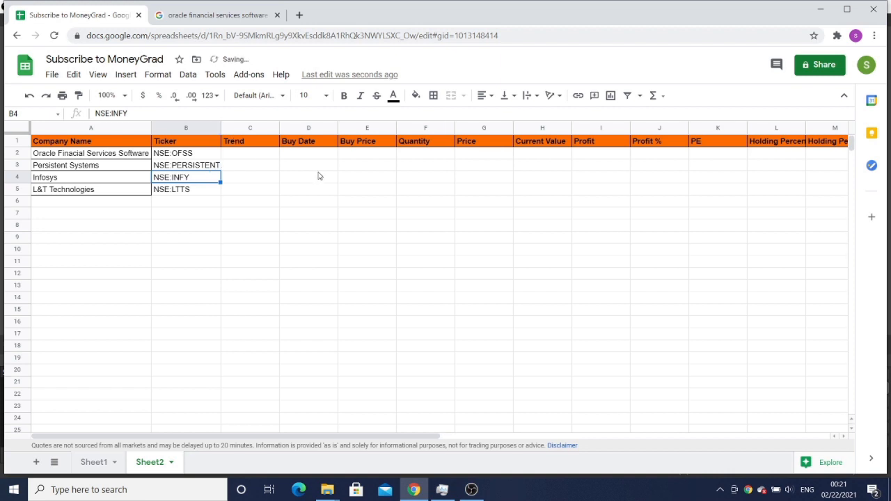
# Enter 21-03-2021 as the Buy Date of the Oracle row in cell D2
pyautogui.click(318, 154)
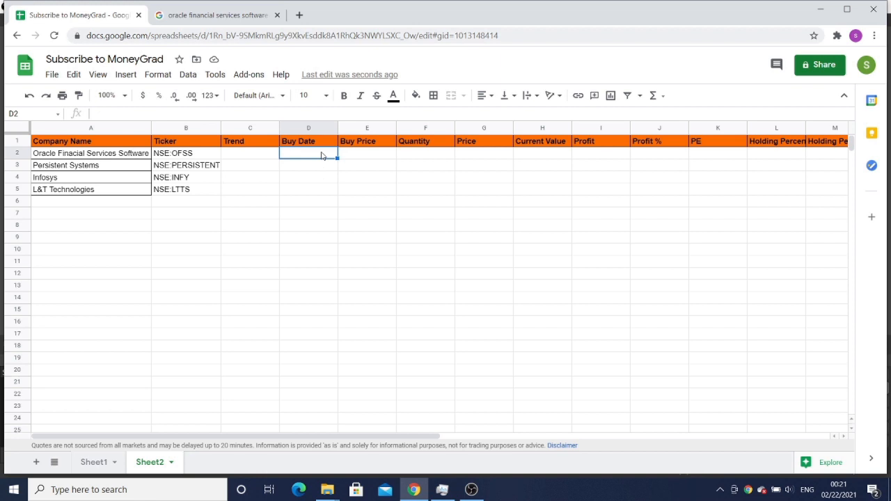
pyautogui.write('1-')
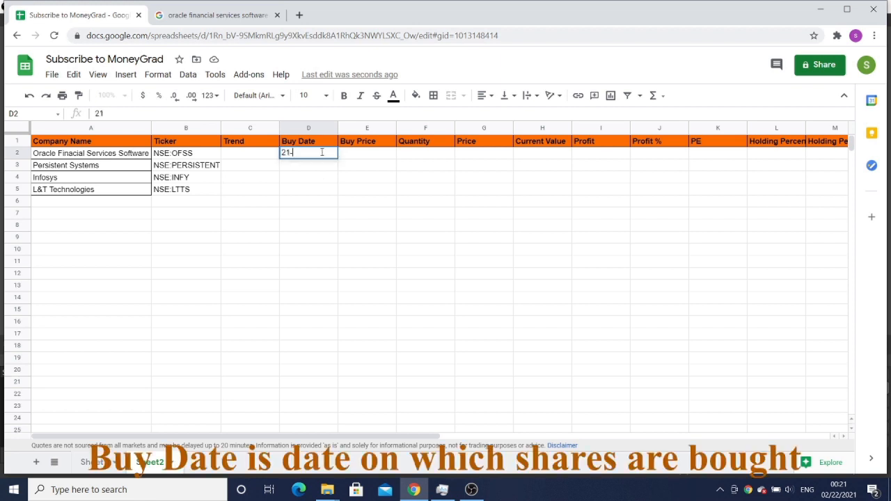
pyautogui.write('03-2021')
pyautogui.press('Tab')
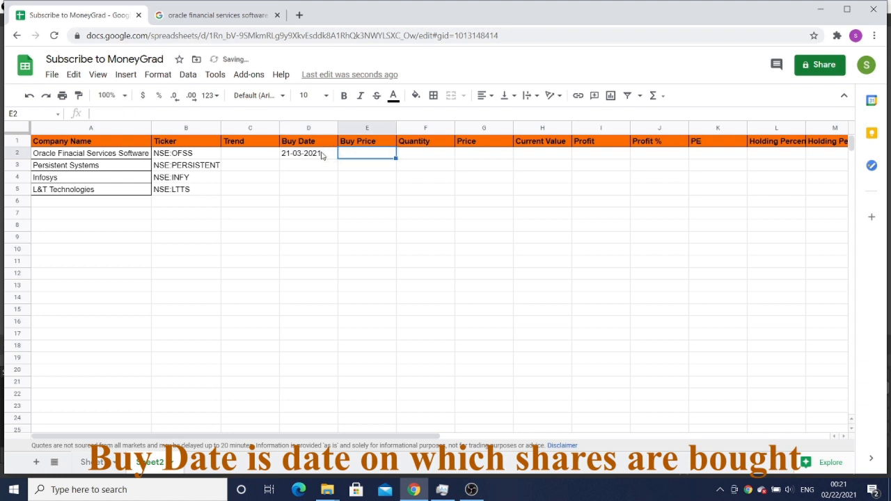
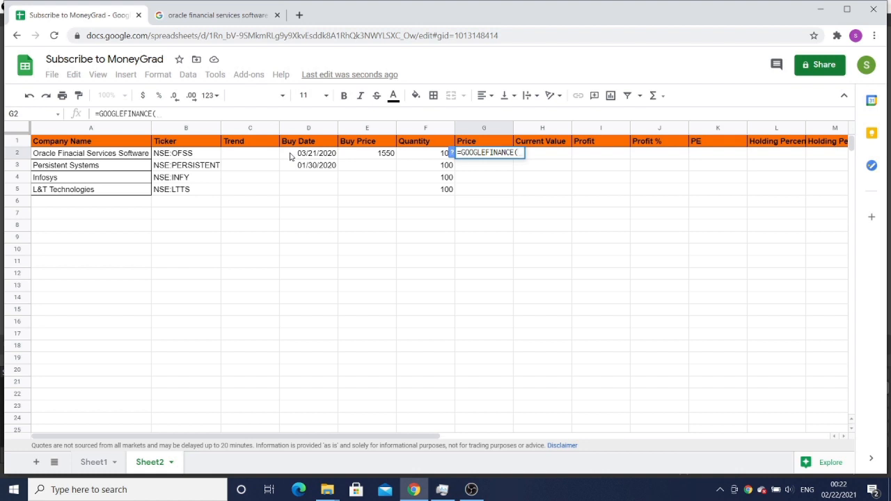
# Complete the Price formula in G2 as =GOOGLEFINANCE(B2,"price"), using the Oracle ticker cell as its reference
pyautogui.click(188, 155)
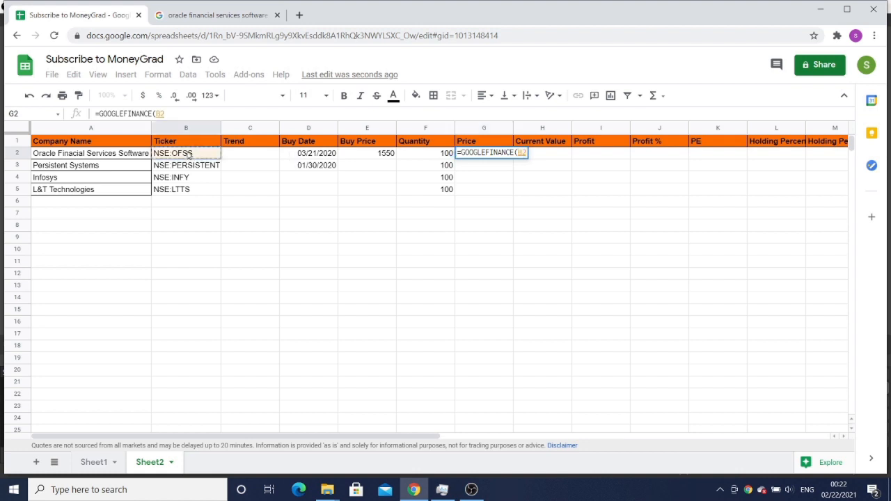
pyautogui.write(',"')
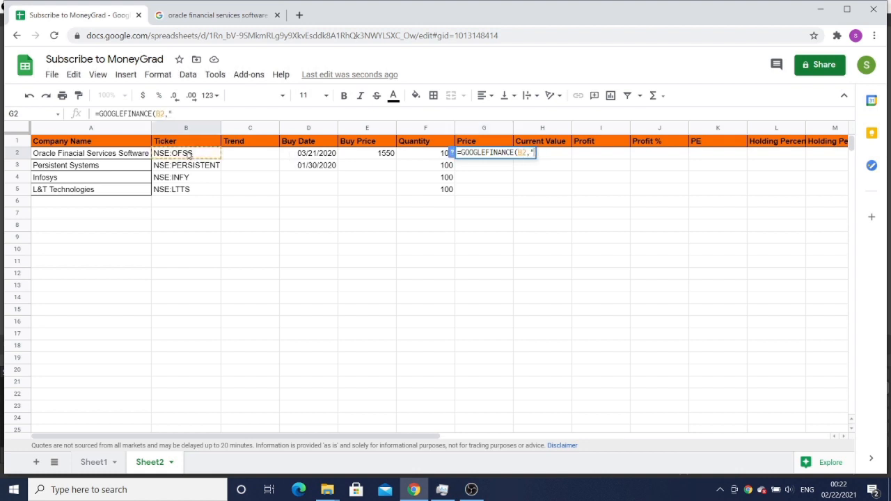
pyautogui.write('price"')
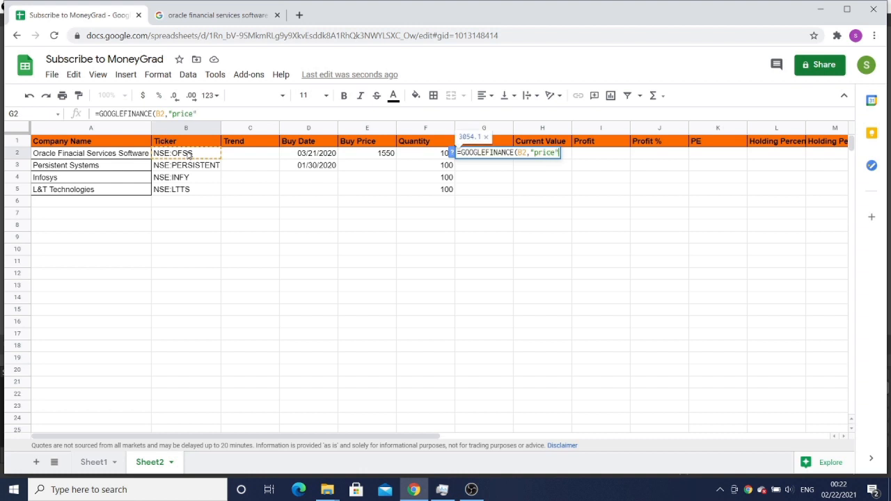
pyautogui.write(')')
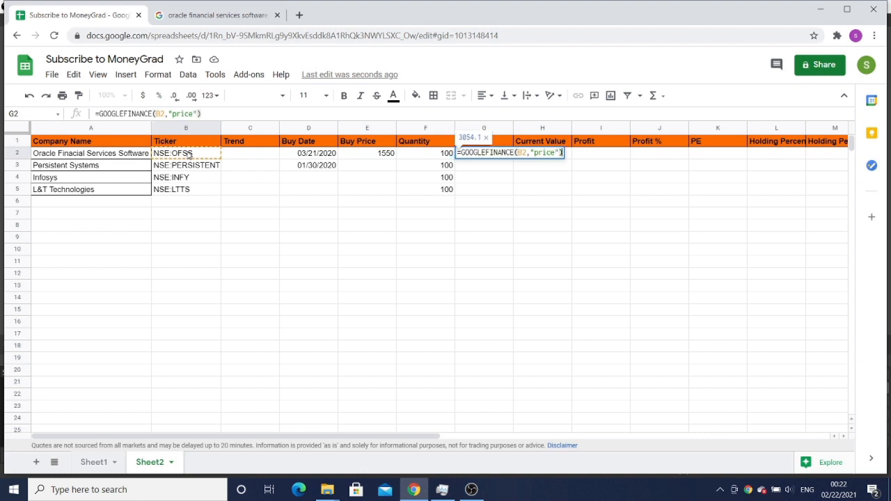
pyautogui.press('Return')
pyautogui.press('Up')
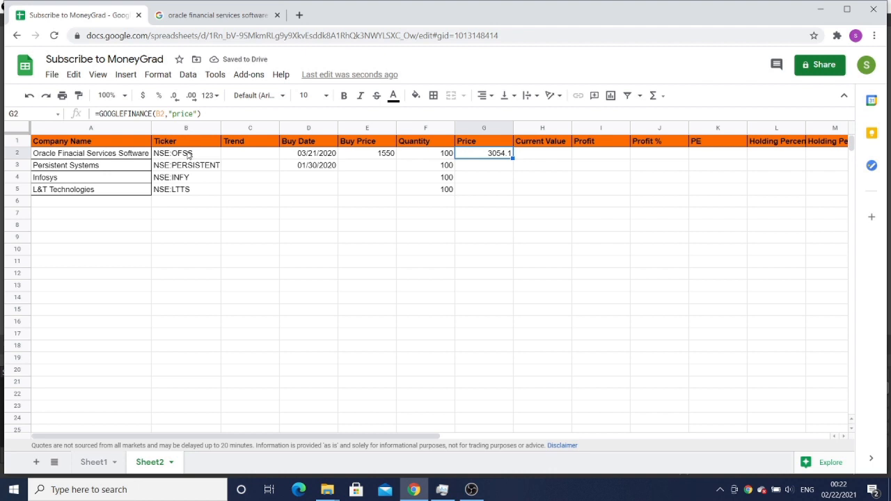
# Examine the Buy Price, Quantity, Price and Current Value cells in the Oracle row
pyautogui.press('Left')
pyautogui.press('Left')
pyautogui.press('Right')
pyautogui.press('Right')
pyautogui.press('Right')
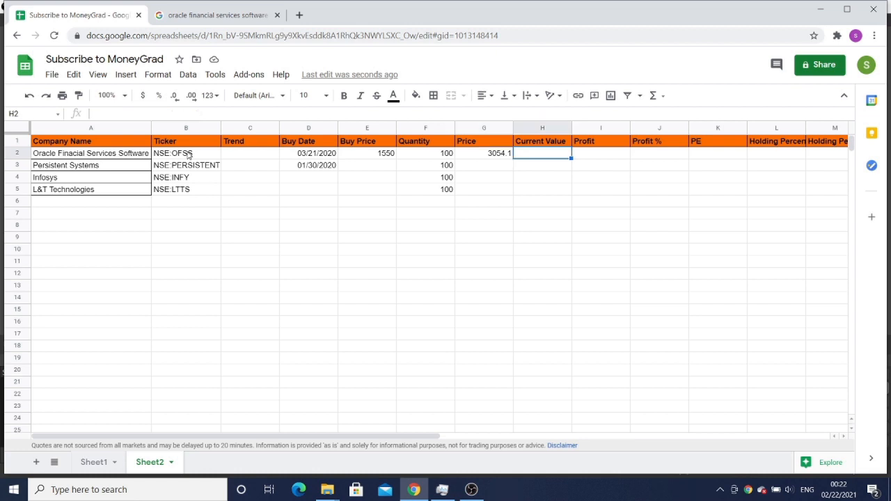
pyautogui.press('Left')
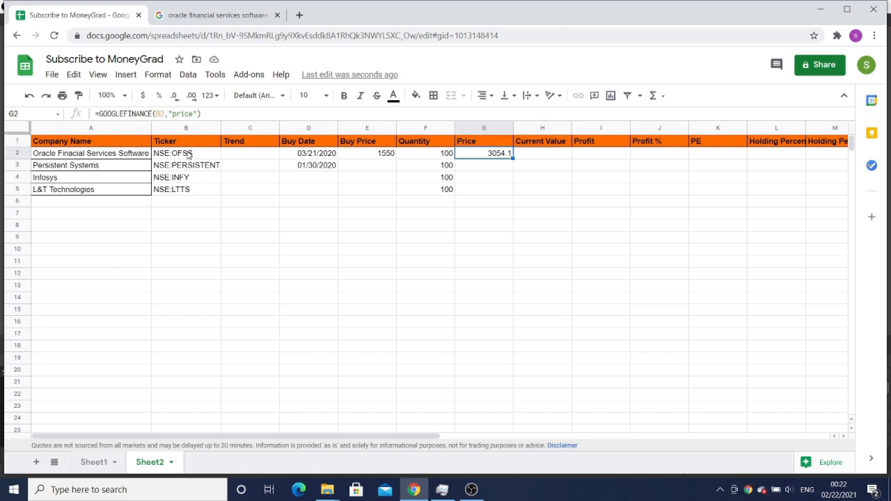
pyautogui.press('Right')
pyautogui.press('Left')
pyautogui.press('Right')
pyautogui.press('Left')
pyautogui.press('Right')
pyautogui.press('Left')
pyautogui.press('Left')
pyautogui.press('Left')
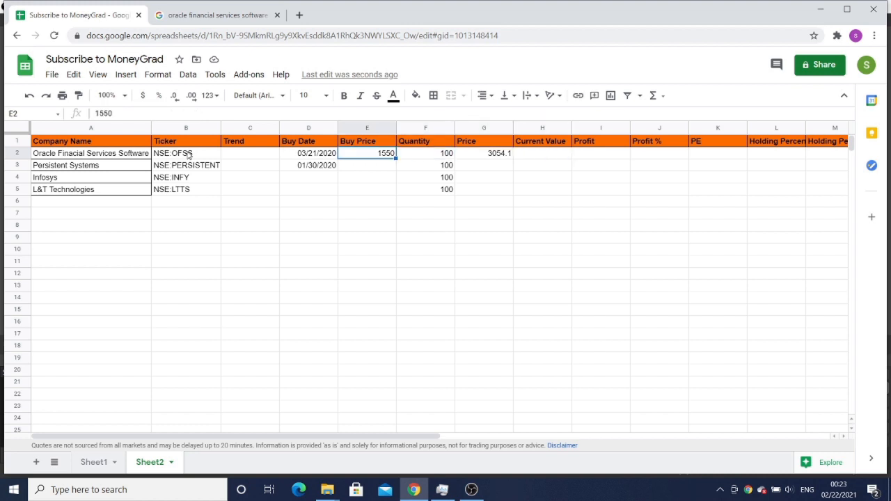
# Enter 2/20/2020 as the Buy Date for Infosys in cell D4
pyautogui.press('Down')
pyautogui.press('Left')
pyautogui.press('Down')
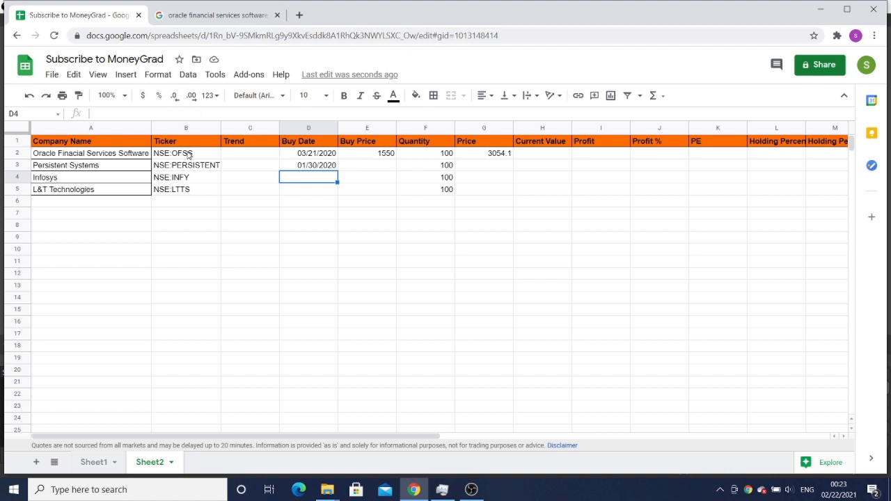
pyautogui.write('2/20')
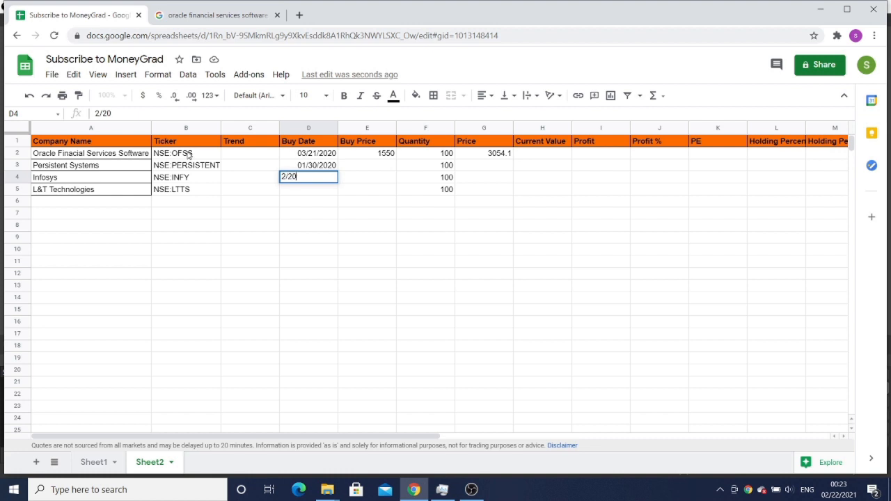
pyautogui.write('/2020')
pyautogui.press('Tab')
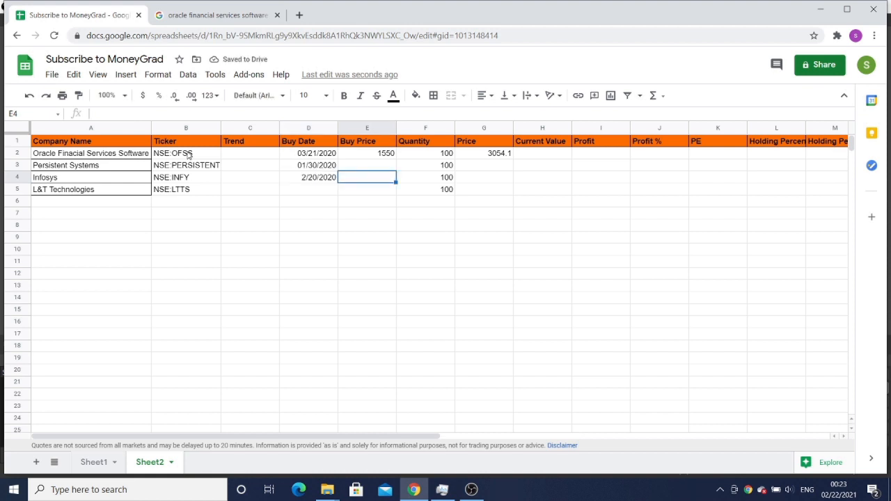
# Enter 10/30/2020 as the Buy Date for L&T Technologies in cell D5
pyautogui.press('Left')
pyautogui.press('Down')
pyautogui.write('0')
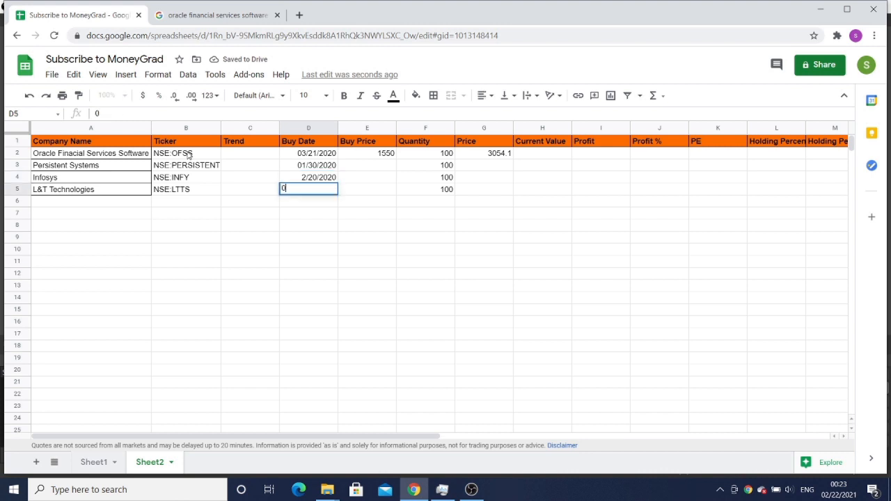
pyautogui.write('1')
pyautogui.write('/')
pyautogui.press('BackSpace')
pyautogui.press('BackSpace')
pyautogui.press('BackSpace')
pyautogui.write('10/')
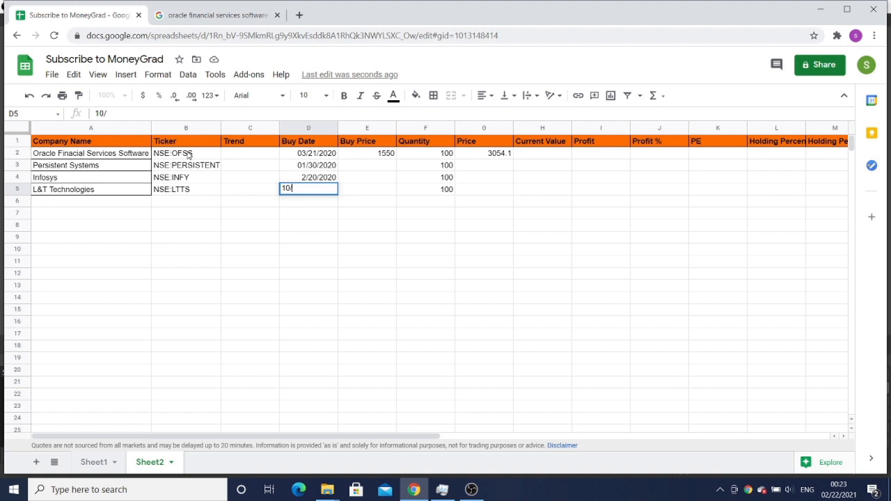
pyautogui.write('030/202')
pyautogui.write('1')
pyautogui.write('0')
pyautogui.press('Tab')
# Fill the GOOGLEFINANCE Price formula from G2 down through G5 for the other three companies
pyautogui.press('Up')
pyautogui.press('Up')
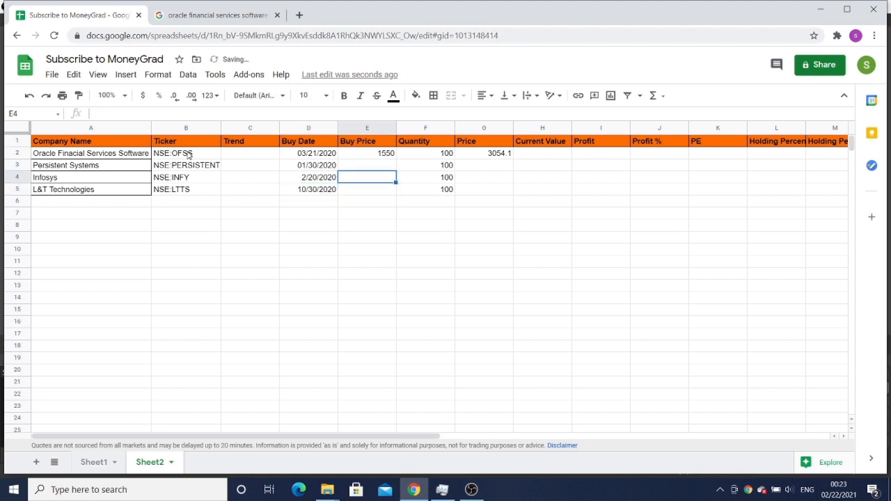
pyautogui.press('Right')
pyautogui.press('Right')
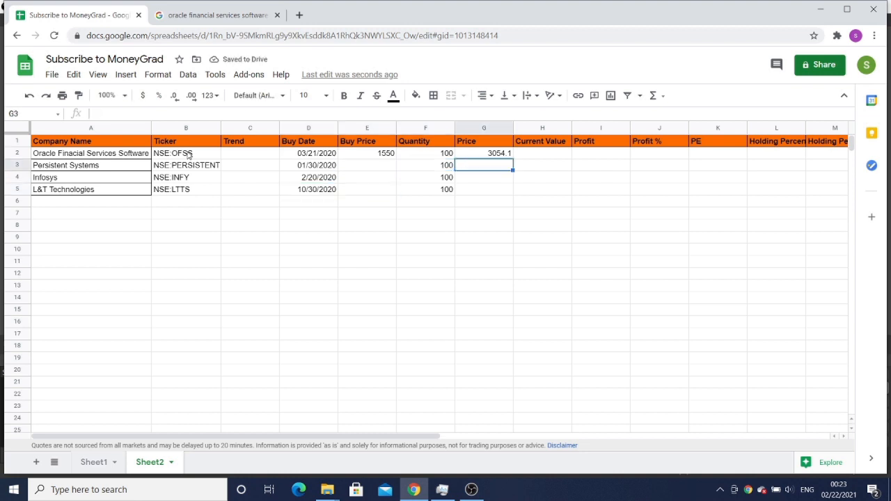
pyautogui.press('Up')
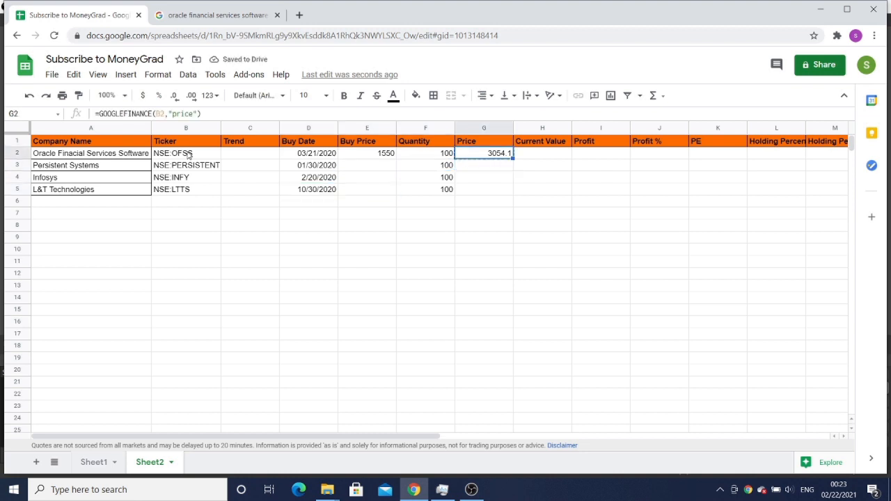
pyautogui.hotkey('shift', 'Down')
pyautogui.hotkey('shift', 'Down')
pyautogui.hotkey('shift', 'Down')
pyautogui.hotkey('ctrl', 'd')
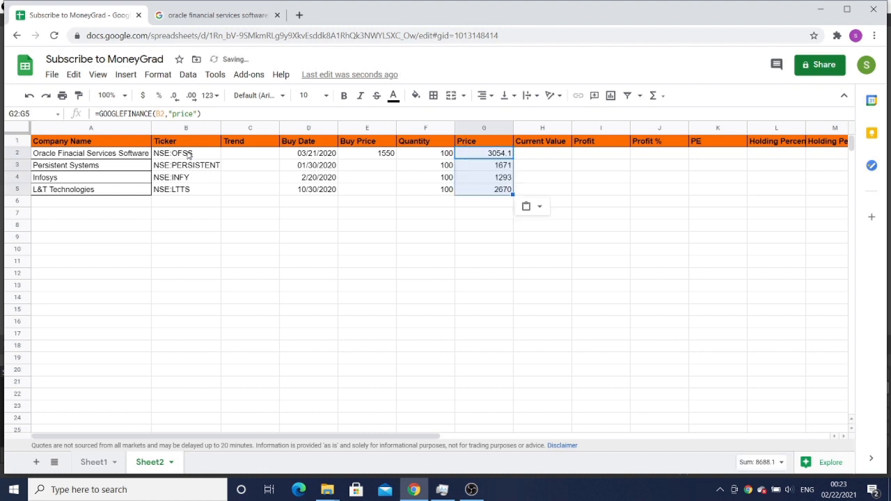
# Enter Buy Prices of 1400 for Persistent Systems, 1300 for Infosys and 2500 for L&T Technologies in E3:E5
pyautogui.press('Left')
pyautogui.press('Left')
pyautogui.press('Down')
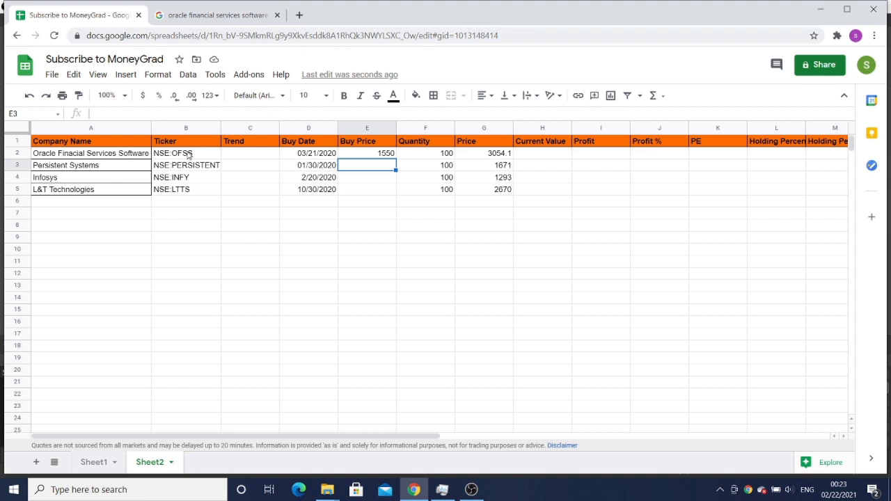
pyautogui.write('1400')
pyautogui.press('Return')
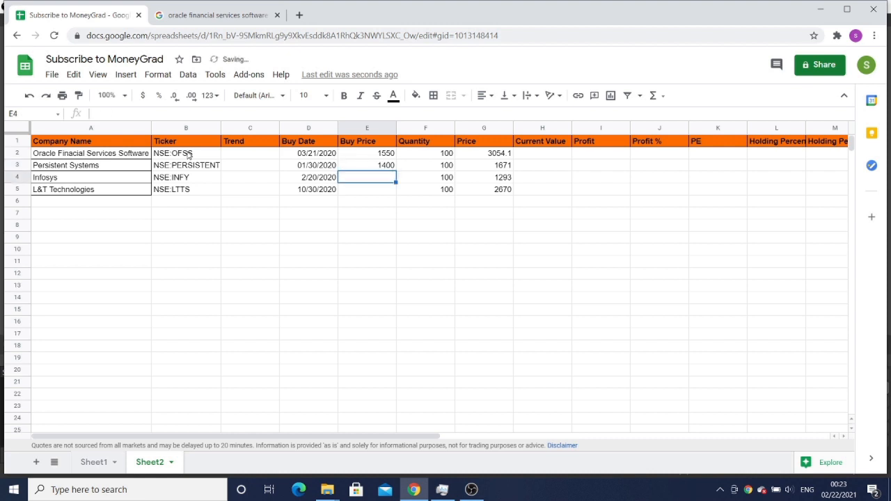
pyautogui.write('1300')
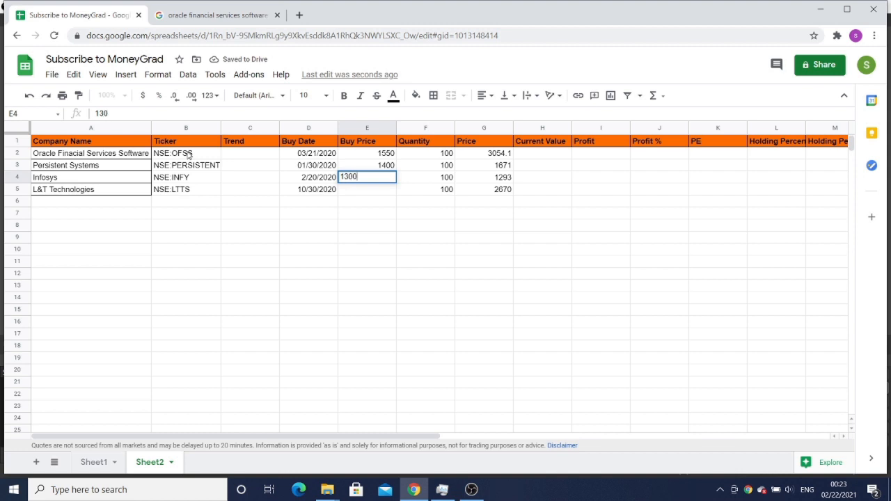
pyautogui.press('Return')
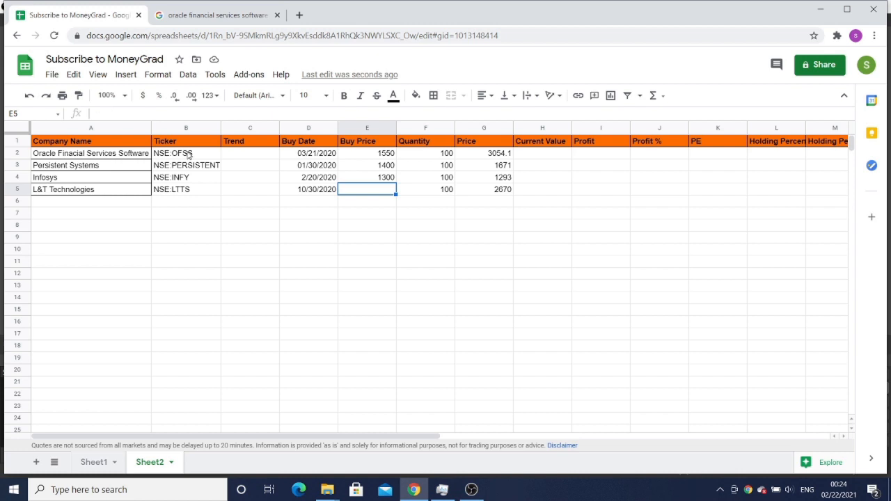
pyautogui.write('2500')
pyautogui.press('Return')
# Enter the Current Value formula =G2*F2 in H2, multiplying Oracle's Price by its Quantity
pyautogui.press('Up')
pyautogui.press('Right')
pyautogui.press('Right')
pyautogui.press('Right')
pyautogui.press('Up')
pyautogui.press('Up')
pyautogui.press('Up')
pyautogui.write('=')
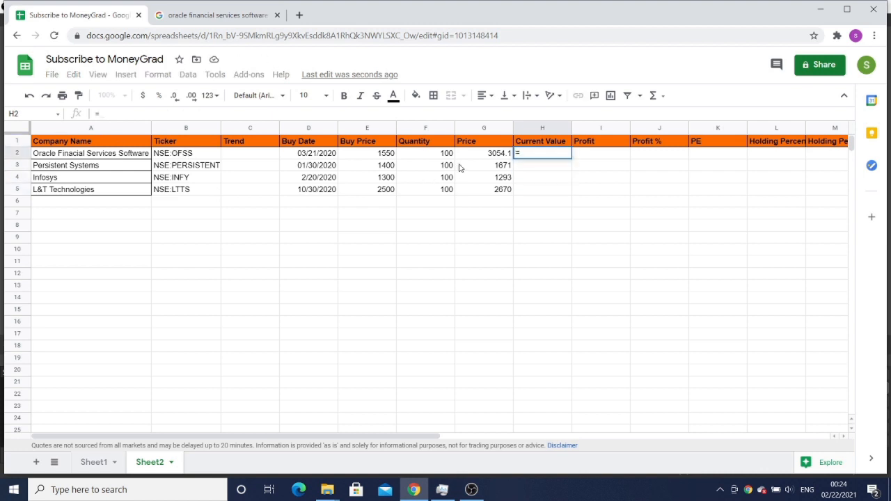
pyautogui.click(477, 155)
pyautogui.write('*')
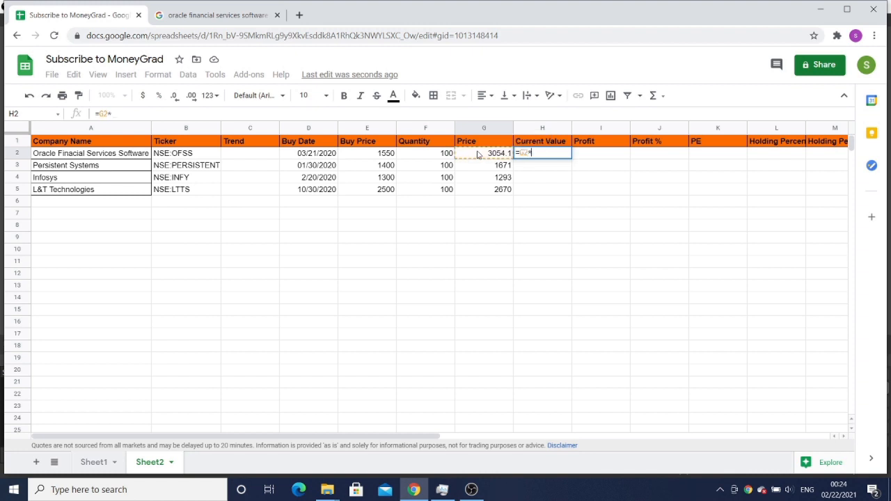
pyautogui.click(447, 155)
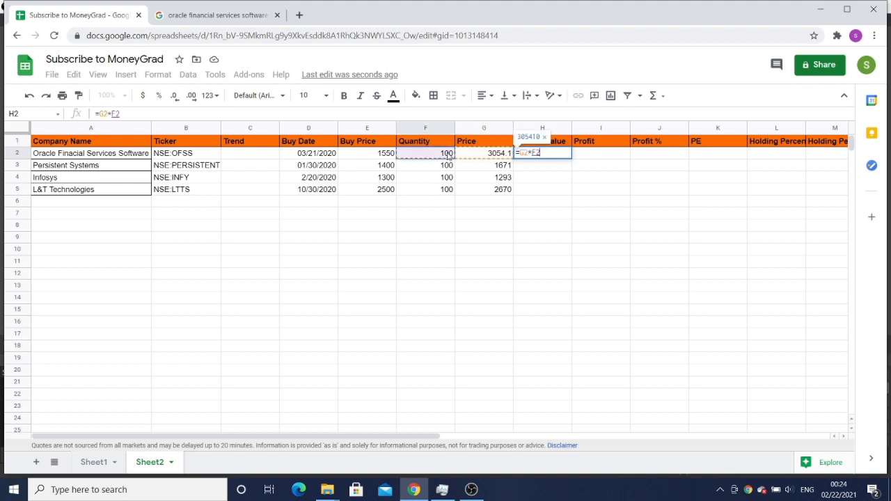
pyautogui.press('Return')
pyautogui.press('Escape')
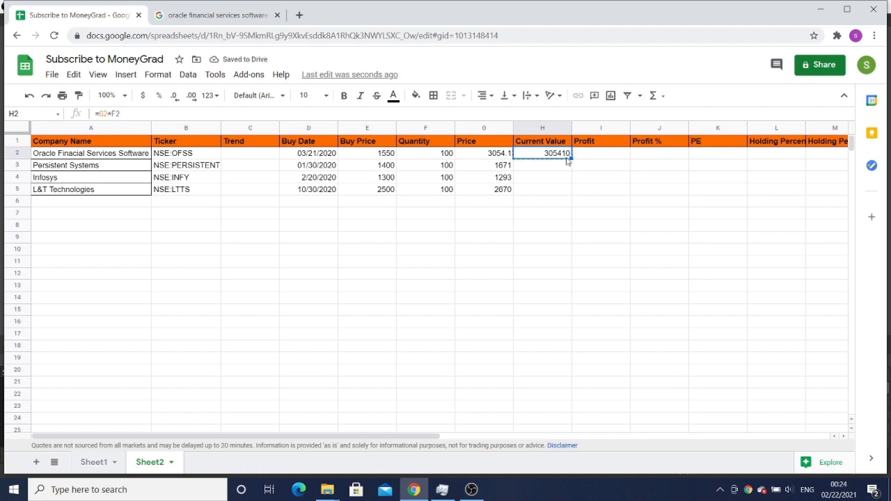
# Fill the Current Value formula from H2 down through H5
pyautogui.hotkey('shift', 'Down')
pyautogui.hotkey('shift', 'Down')
pyautogui.hotkey('shift', 'Down')
pyautogui.hotkey('ctrl', 'd')
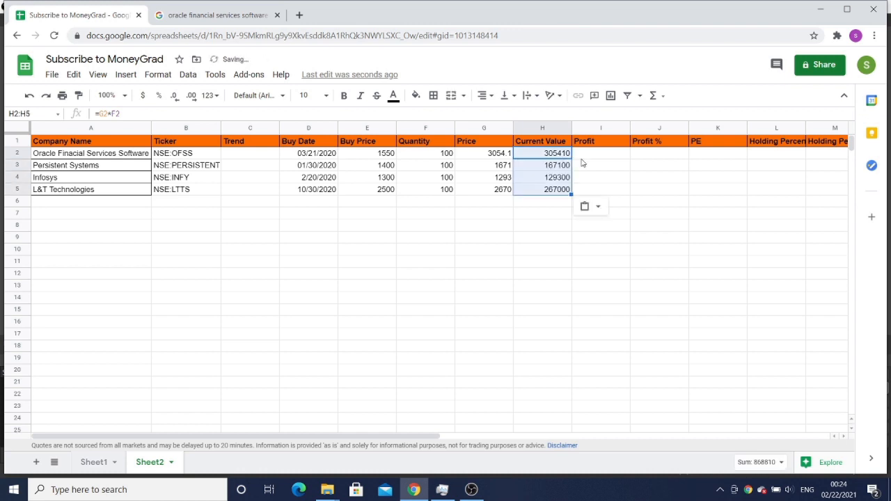
# Enter the Profit formula =(G2-E2)*F2 in I2, using Oracle's Price, Buy Price and Quantity
pyautogui.click(600, 159)
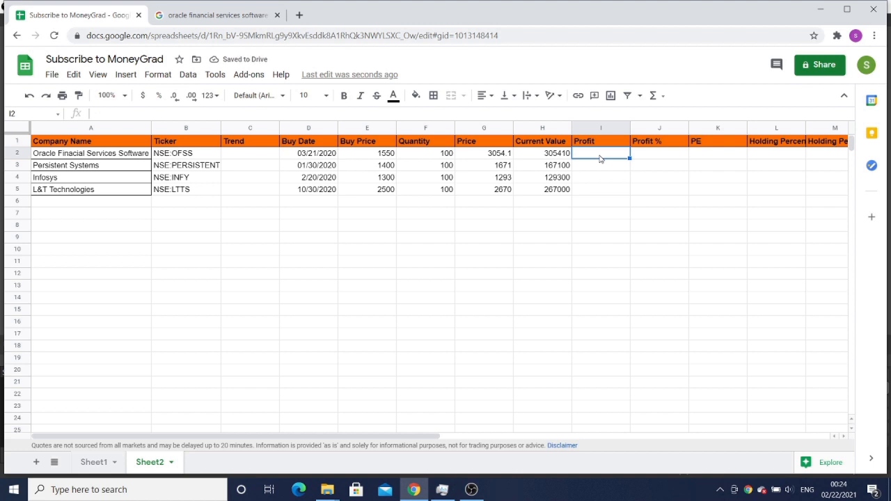
pyautogui.write('=')
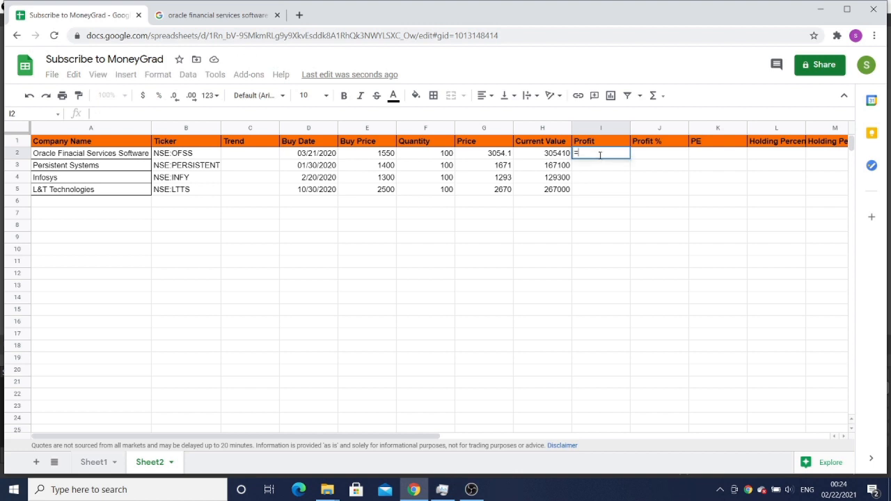
pyautogui.write('(')
pyautogui.click(490, 154)
pyautogui.write('-')
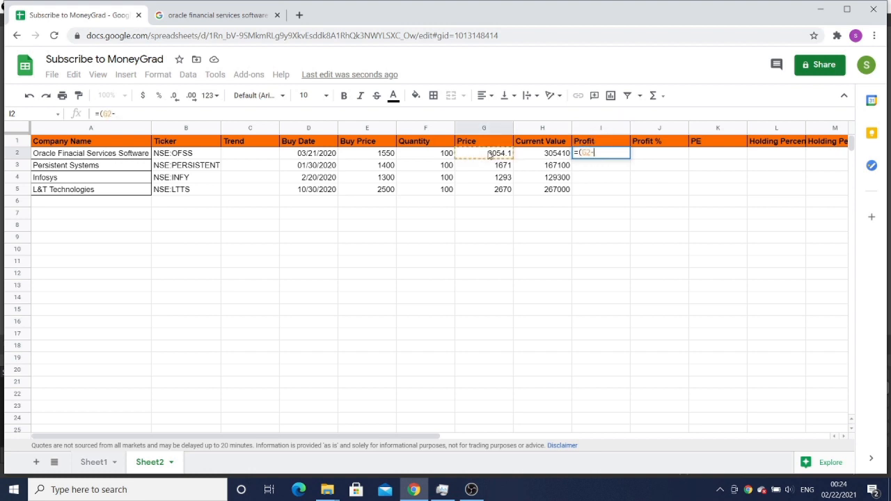
pyautogui.click(376, 156)
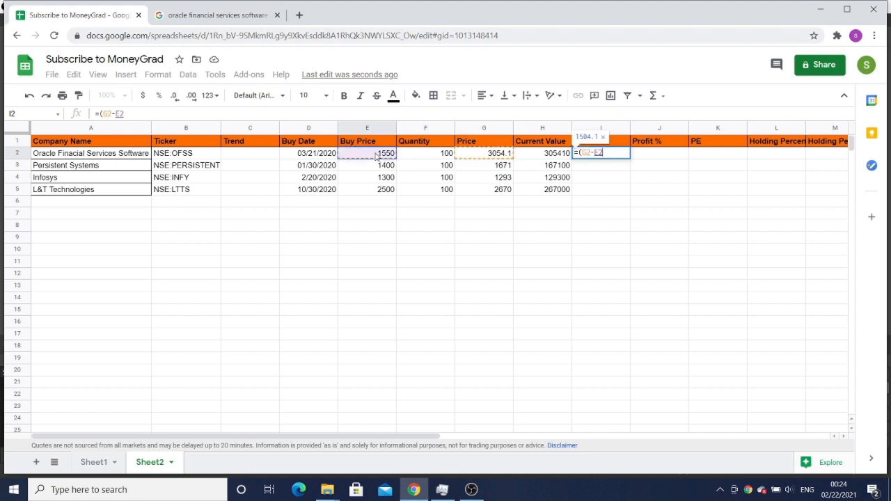
pyautogui.write(')')
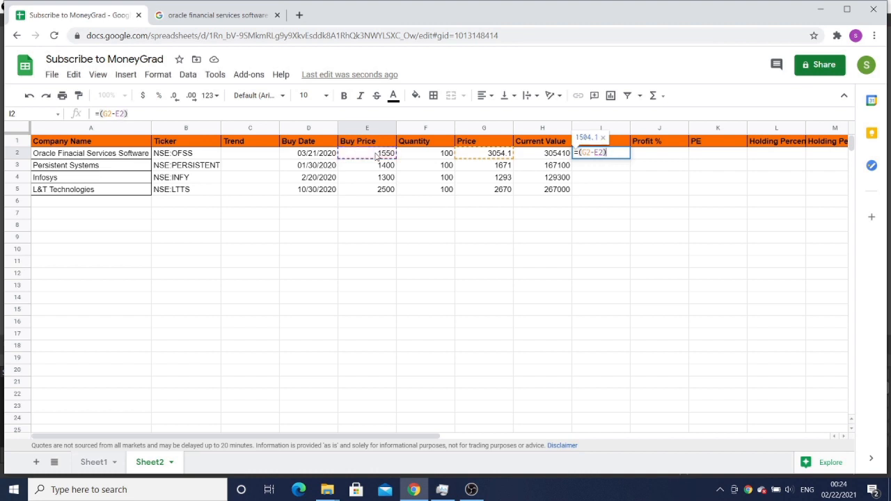
pyautogui.write('*')
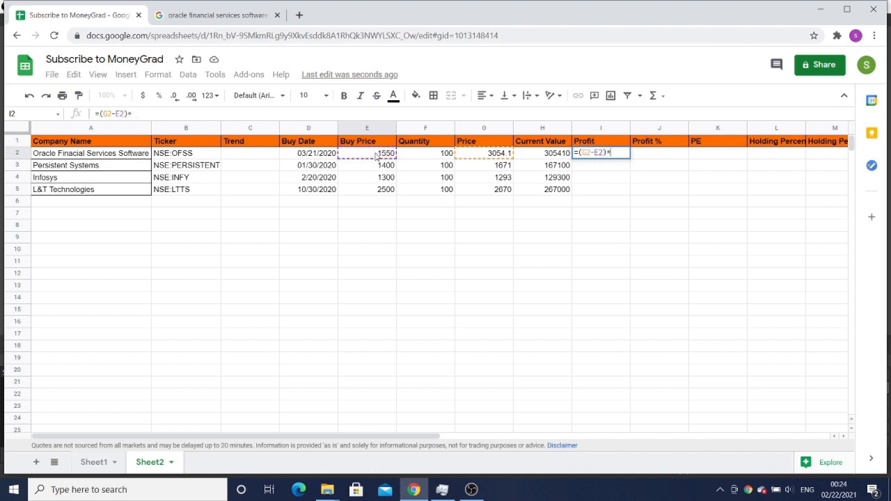
pyautogui.click(440, 156)
pyautogui.press('Return')
pyautogui.press('Escape')
# Undo the mistaken paste over I2 and copy its Profit formula down through I5
pyautogui.write('=H2*G2')
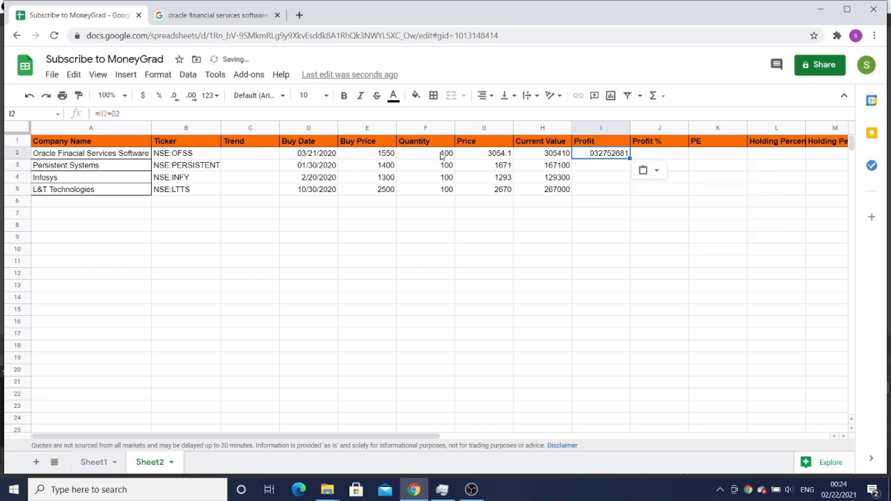
pyautogui.hotkey('ctrl', 'z')
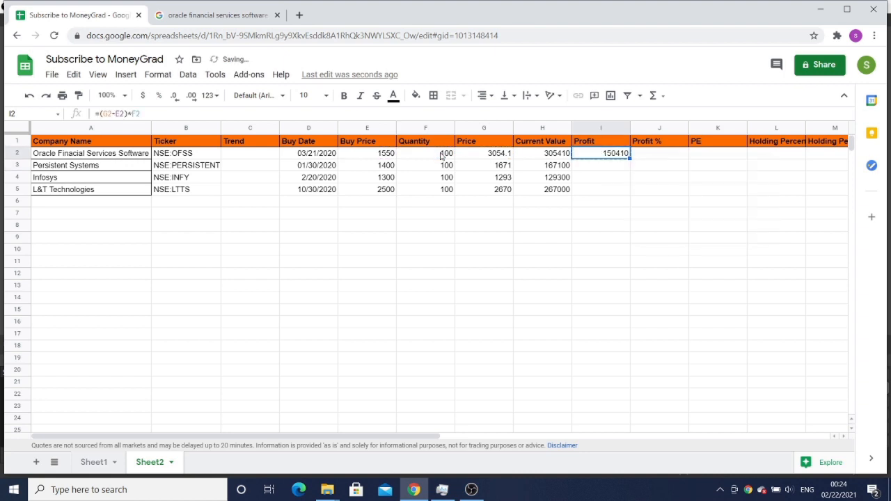
pyautogui.hotkey('shift', 'Down')
pyautogui.hotkey('shift', 'Down')
pyautogui.hotkey('shift', 'Down')
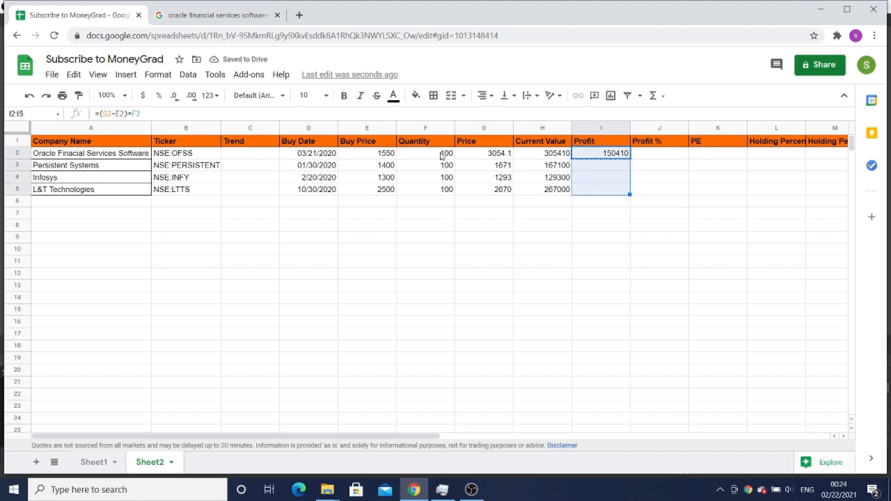
pyautogui.hotkey('ctrl', 'v')
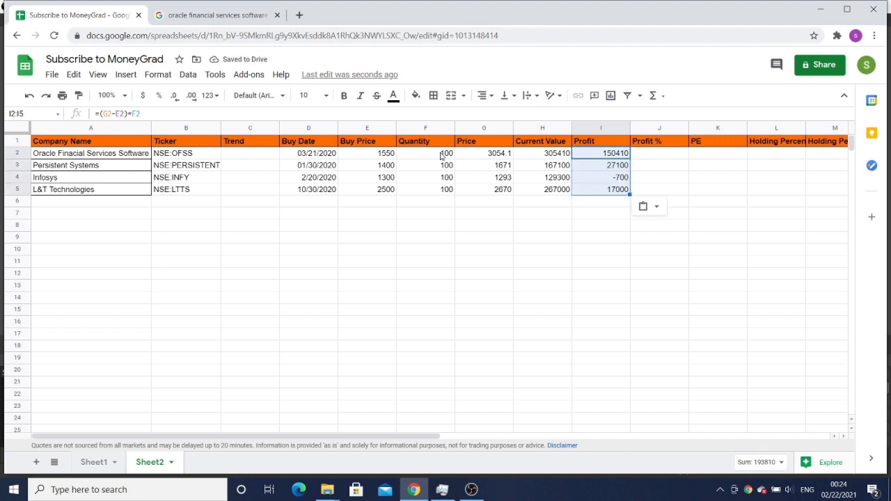
# Enter the Profit % formula =I2/(E2*F2) in J2, dividing Oracle's Profit by its Buy Price times Quantity
pyautogui.hotkey('ctrl', 'Down')
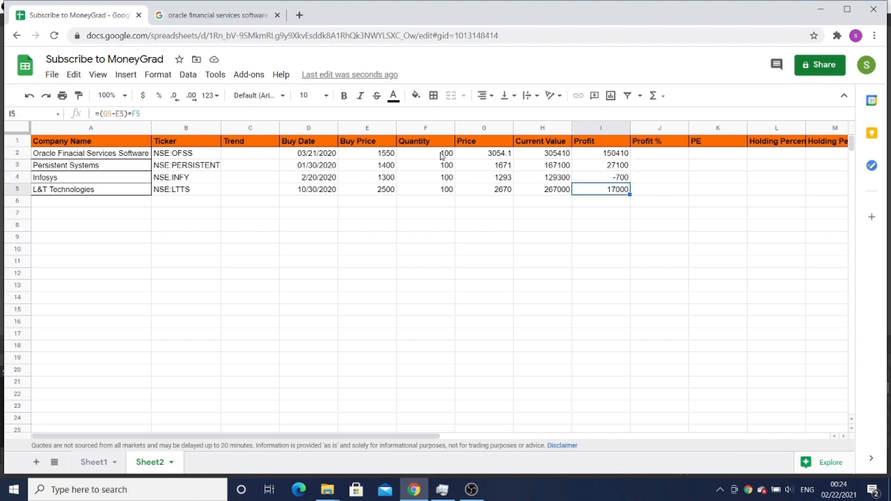
pyautogui.press('Right')
pyautogui.press('Up')
pyautogui.press('Up')
pyautogui.press('Up')
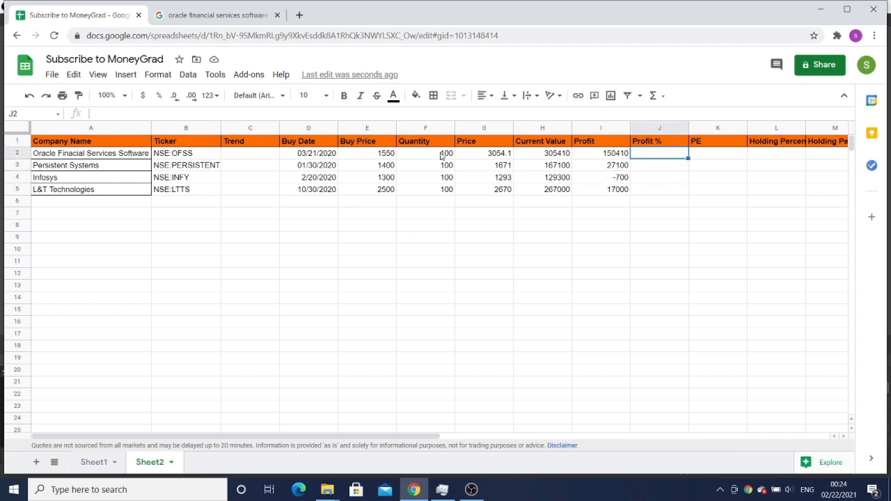
pyautogui.write('=')
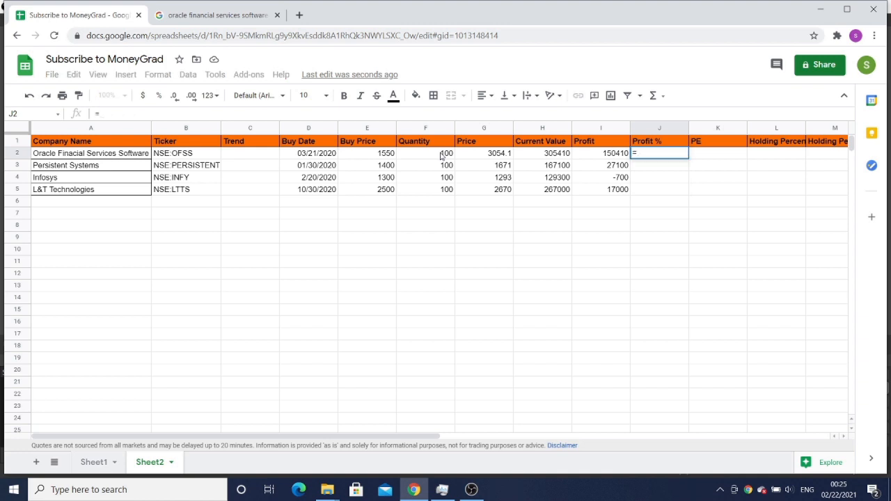
pyautogui.click(602, 155)
pyautogui.write('/(')
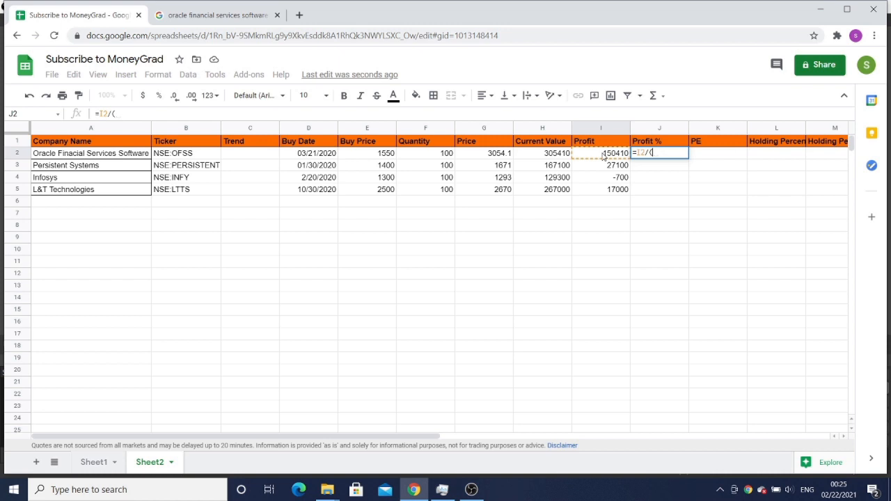
pyautogui.click(379, 154)
pyautogui.write('*')
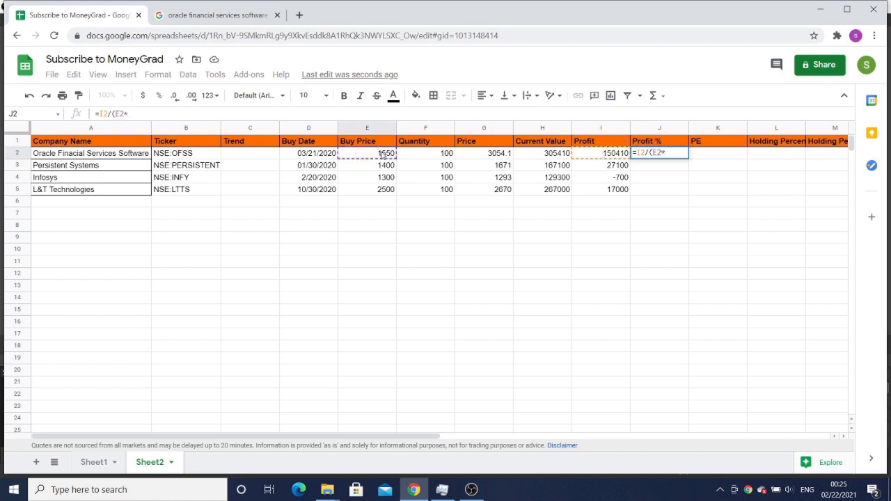
pyautogui.click(422, 158)
pyautogui.write(')')
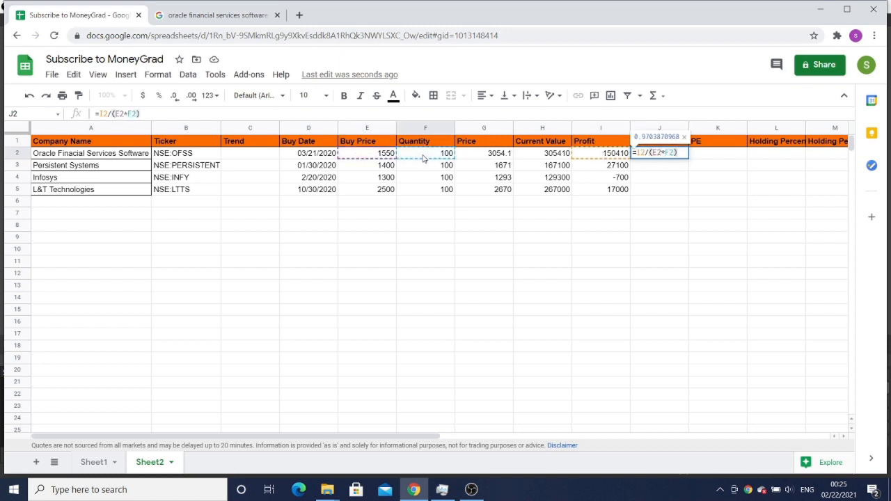
pyautogui.press('Return')
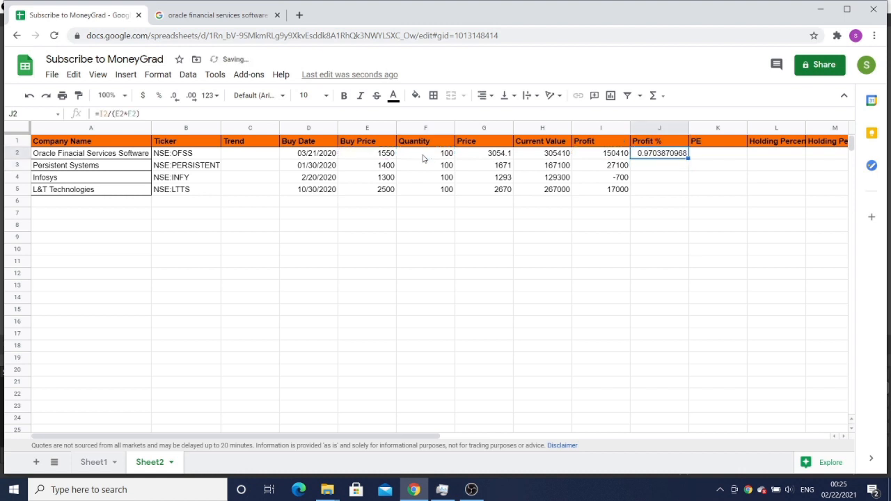
# Copy the Profit % formula from J2 down through J5
pyautogui.hotkey('shift', 'Down')
pyautogui.hotkey('shift', 'Down')
pyautogui.hotkey('shift', 'Down')
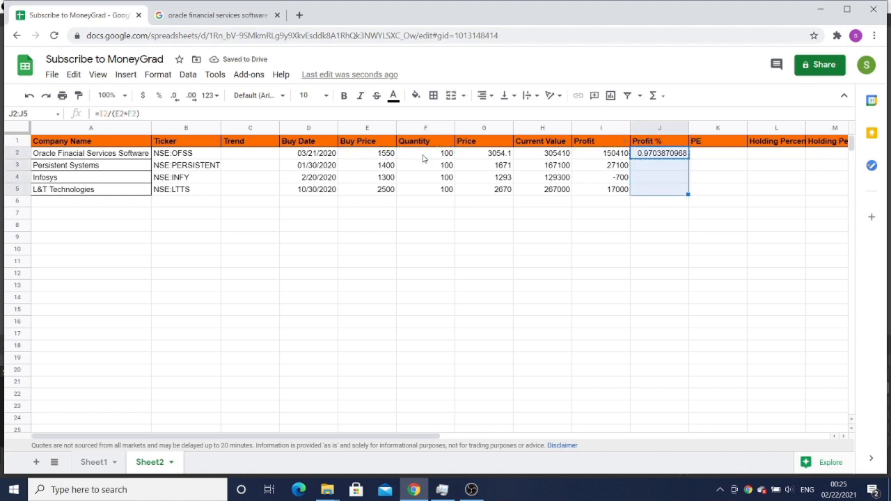
pyautogui.hotkey('ctrl', 'v')
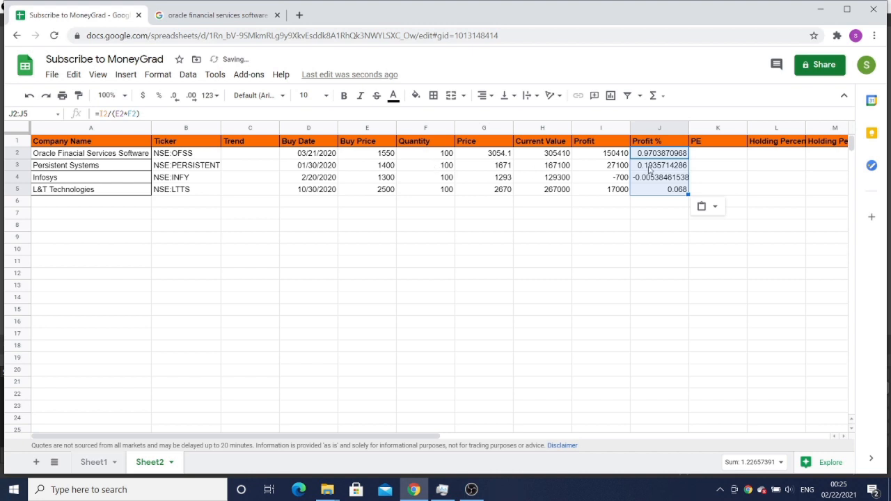
# Enter the PE formula =GOOGLEFINANCE(B2,"pe") in K2, using Oracle's ticker
pyautogui.click(702, 155)
pyautogui.write('=')
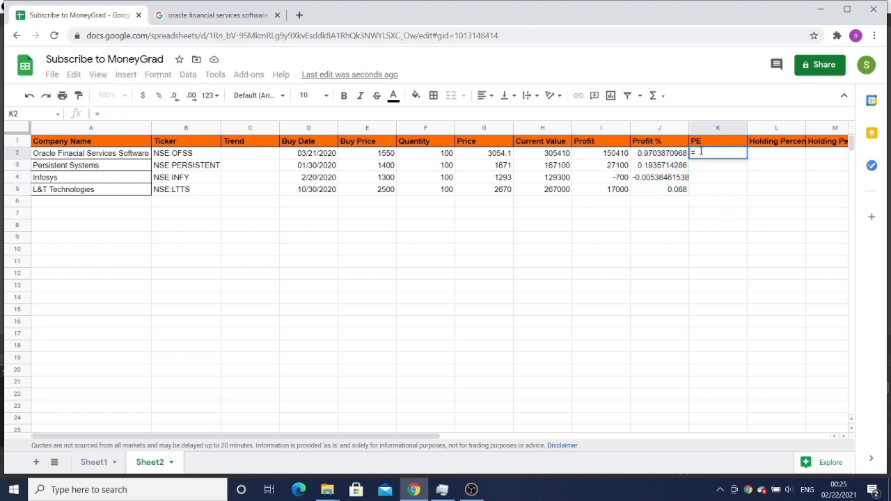
pyautogui.write('GO')
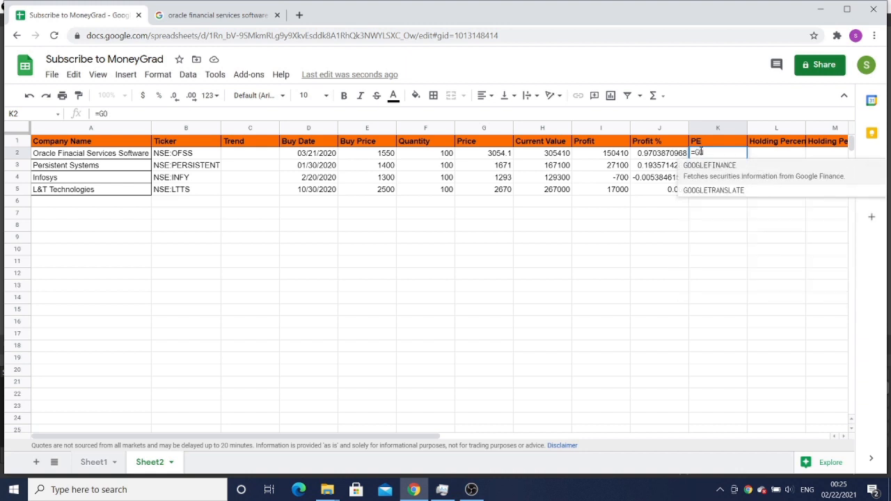
pyautogui.write('OGLEFINANCE')
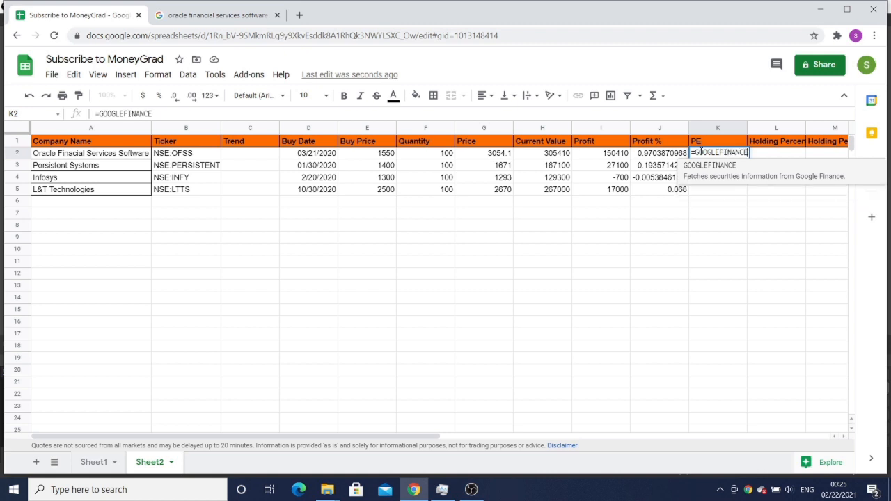
pyautogui.write('(')
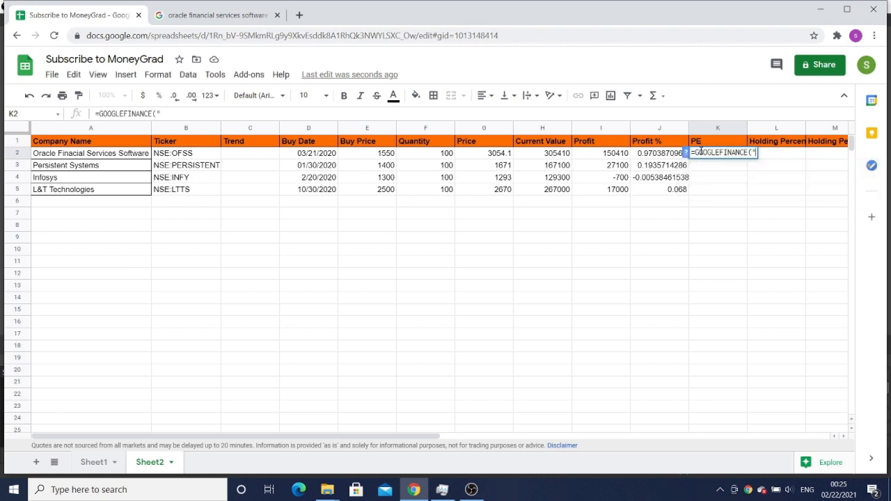
pyautogui.click(173, 156)
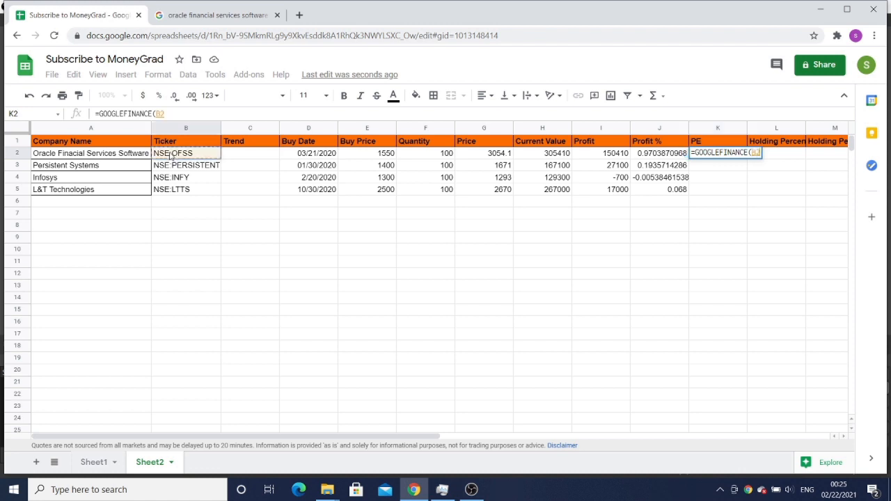
pyautogui.write(',"pe"')
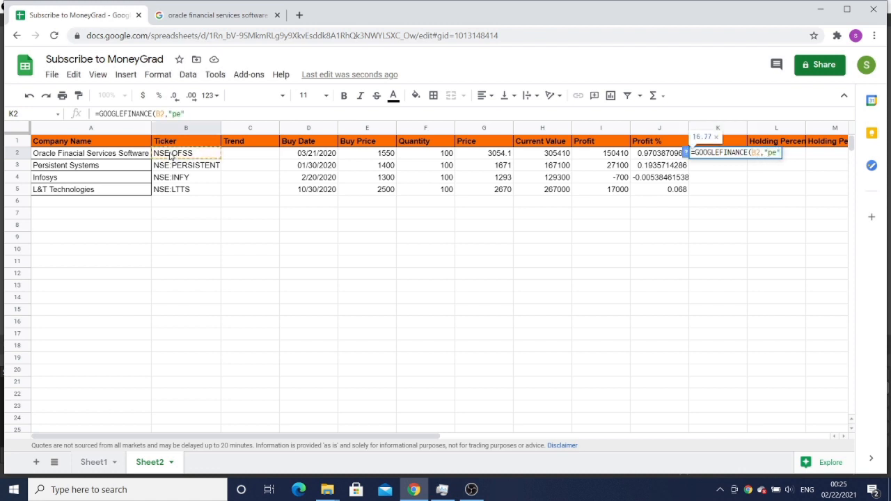
pyautogui.write(')')
pyautogui.press('Return')
# Copy the PE formula from K2 down through K5
pyautogui.press('Up')
pyautogui.hotkey('ctrl', 'c')
pyautogui.hotkey('shift', 'Down')
pyautogui.hotkey('shift', 'Down')
pyautogui.hotkey('shift', 'Down')
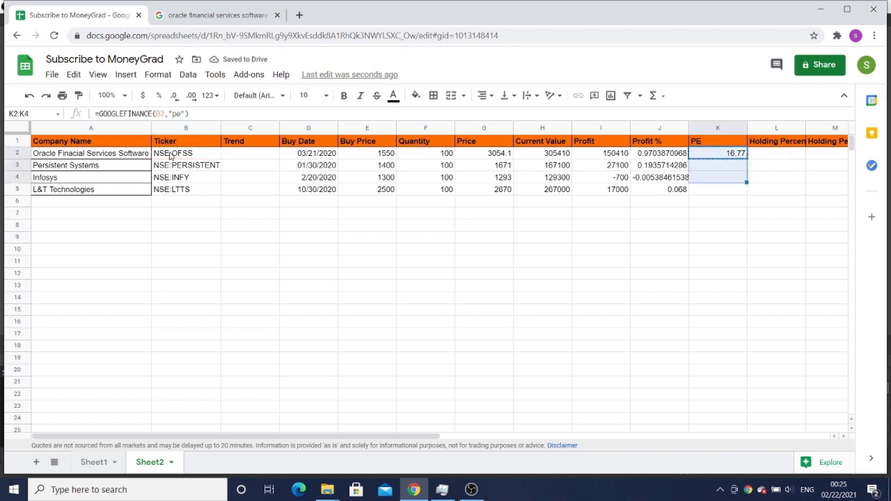
pyautogui.hotkey('ctrl', 'v')
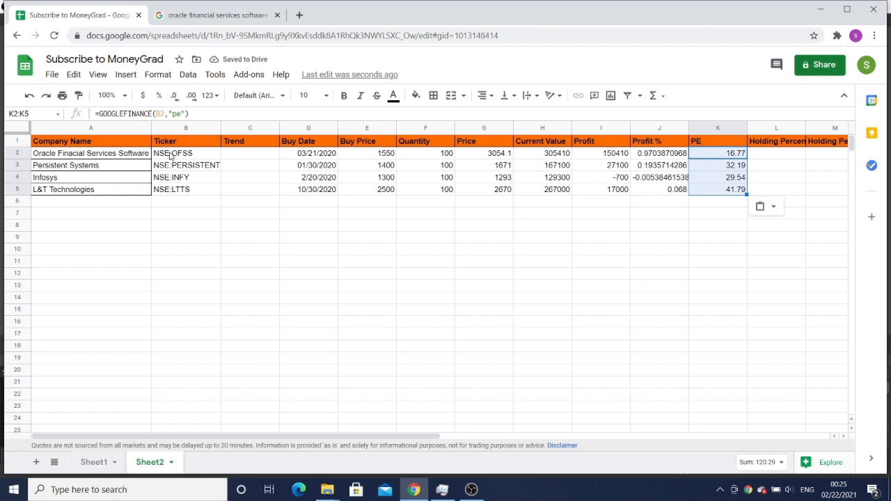
# Start the holding percentage formula in L2 as =H2/(sum(H2:H5), dividing Oracle's Current Value by the sum of all four
pyautogui.press('Right')
pyautogui.hscroll(1, 169, 155)
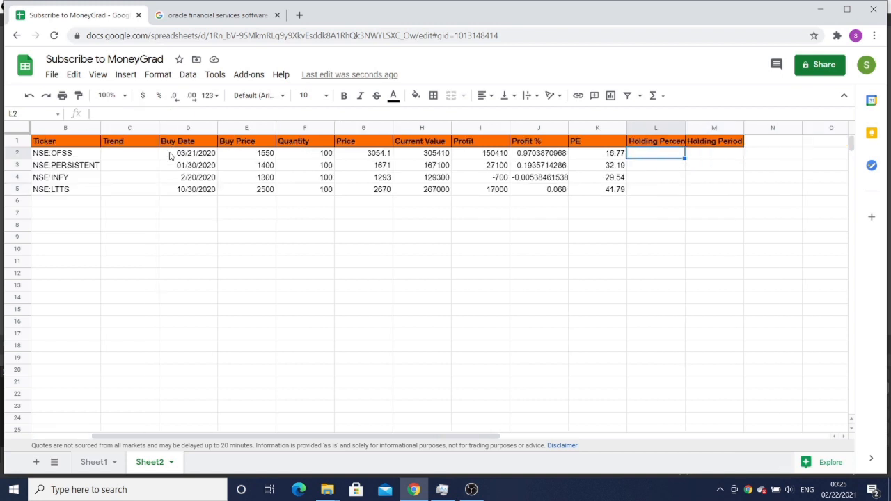
pyautogui.press('Left')
pyautogui.press('Right')
pyautogui.write('=')
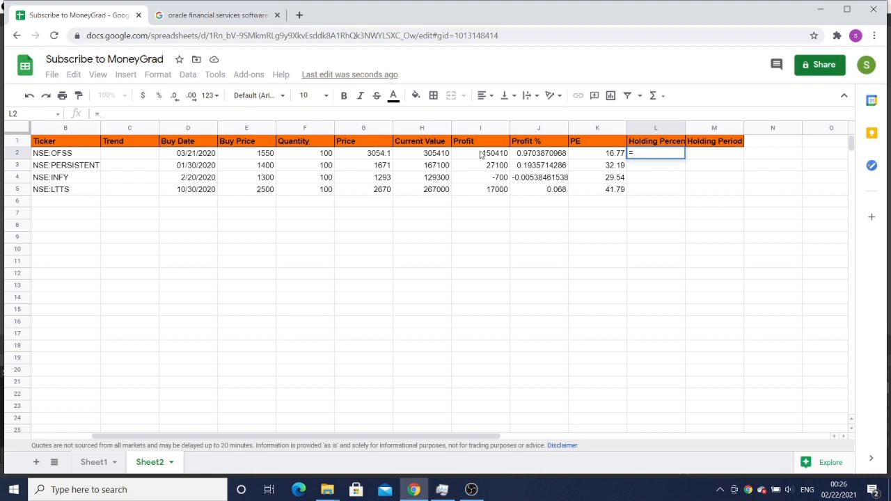
pyautogui.click(428, 155)
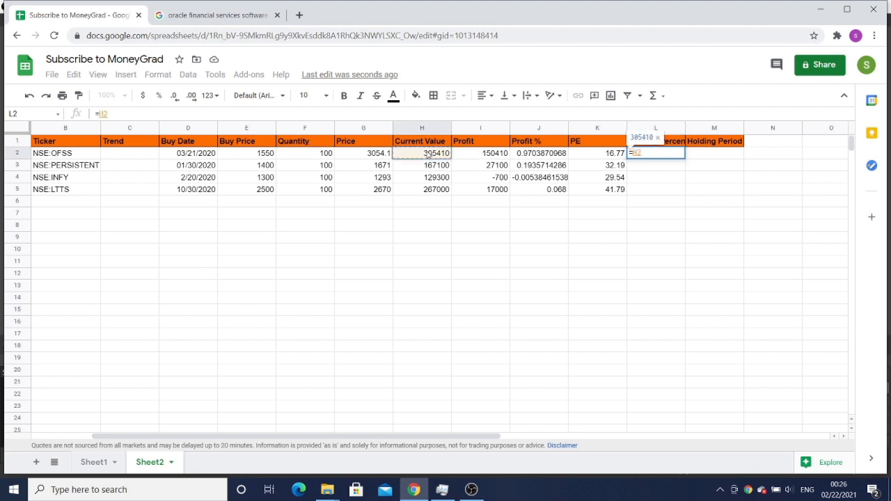
pyautogui.write('/(')
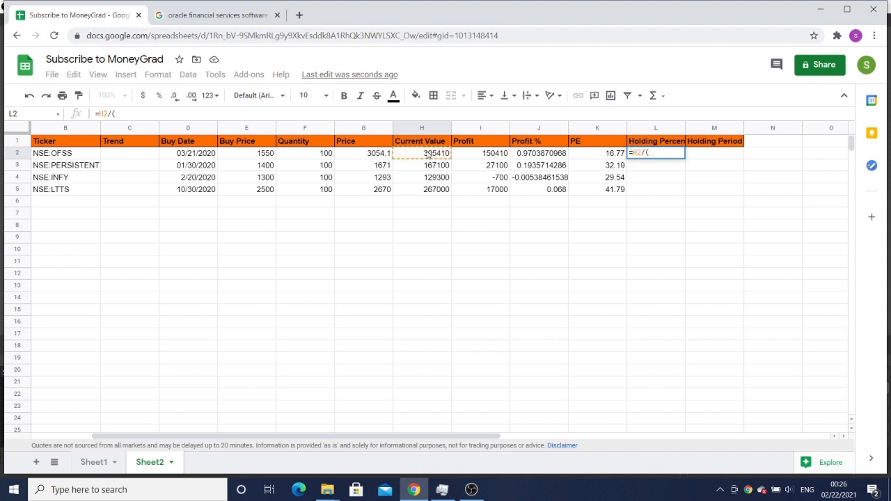
pyautogui.write('sum(')
pyautogui.click(415, 156)
pyautogui.hotkey('shift', 'Down')
pyautogui.hotkey('shift', 'Down')
pyautogui.hotkey('shift', 'Down')
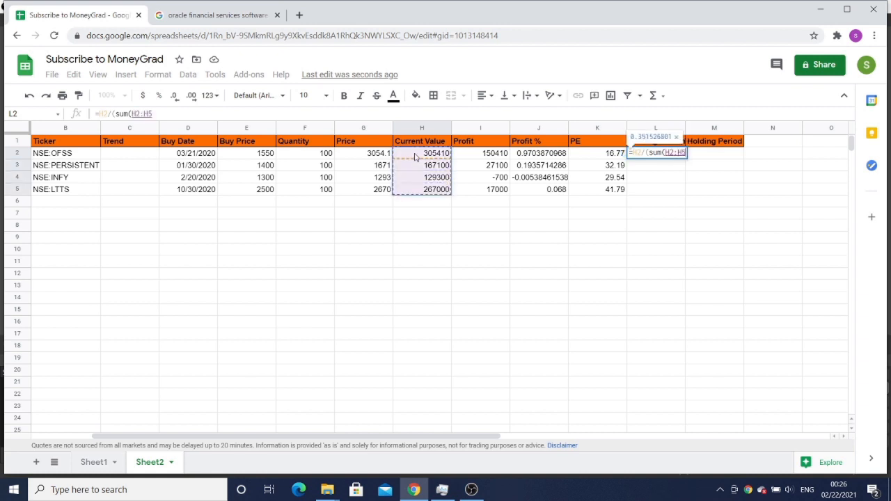
pyautogui.write(')')
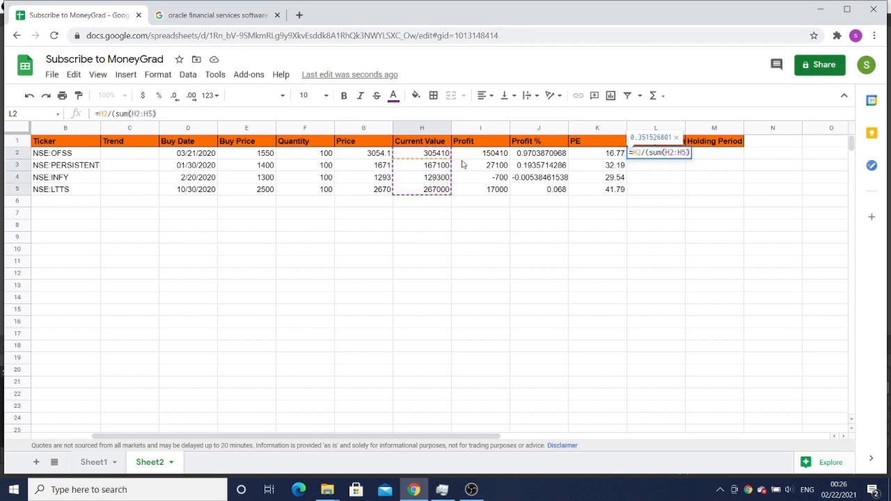
# Make the summed range in the L2 formula absolute as $H$2:$H$5 and commit the formula
pyautogui.click(665, 152)
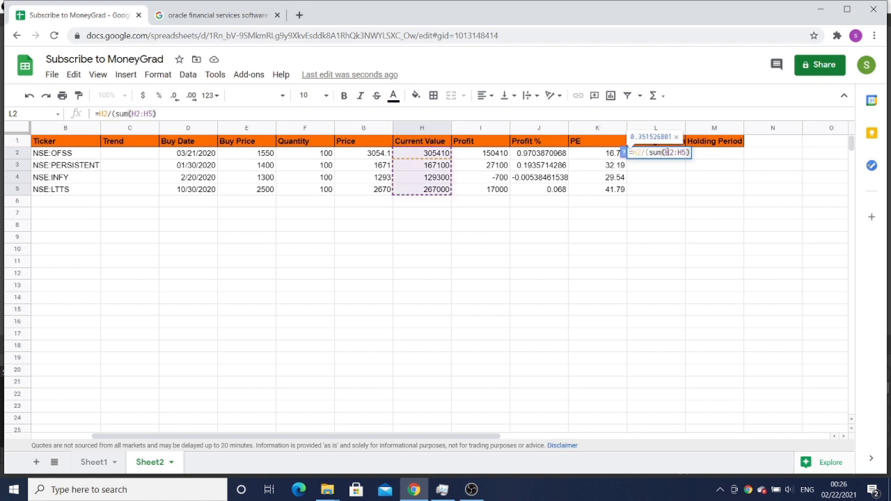
pyautogui.press('F4')
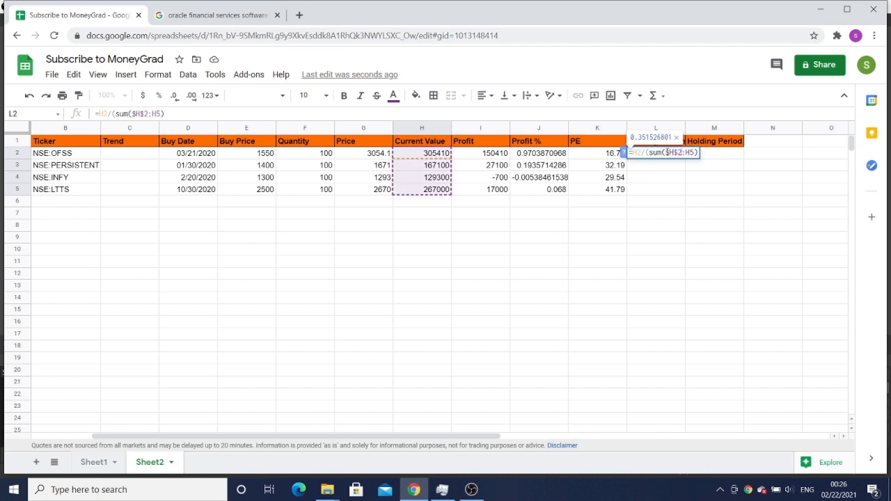
pyautogui.press('F4')
pyautogui.press('Return')
# Copy the holding percentage formula from L2 down through L5
pyautogui.click(667, 154)
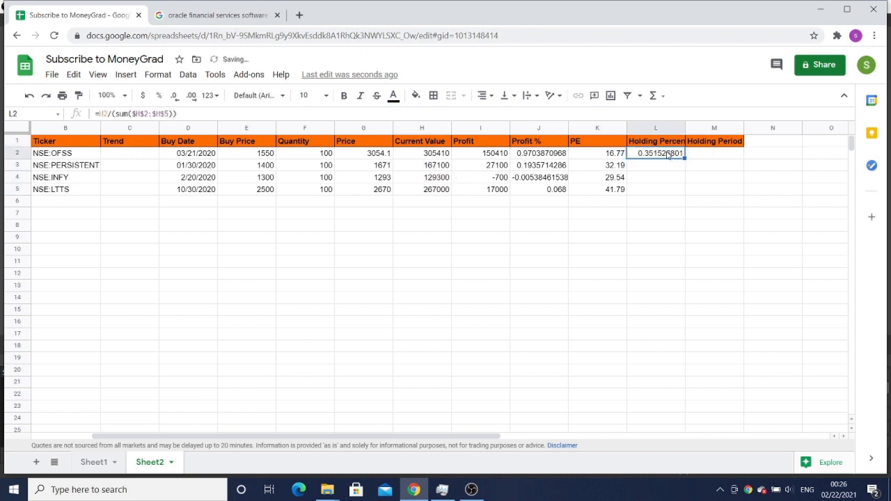
pyautogui.hotkey('ctrl', 'c')
pyautogui.hotkey('shift', 'Down')
pyautogui.hotkey('shift', 'Down')
pyautogui.hotkey('shift', 'Down')
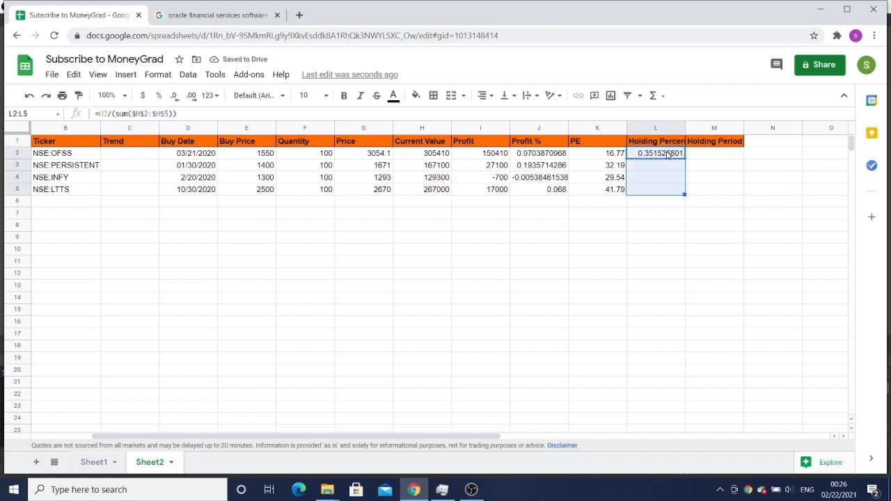
pyautogui.hotkey('ctrl', 'v')
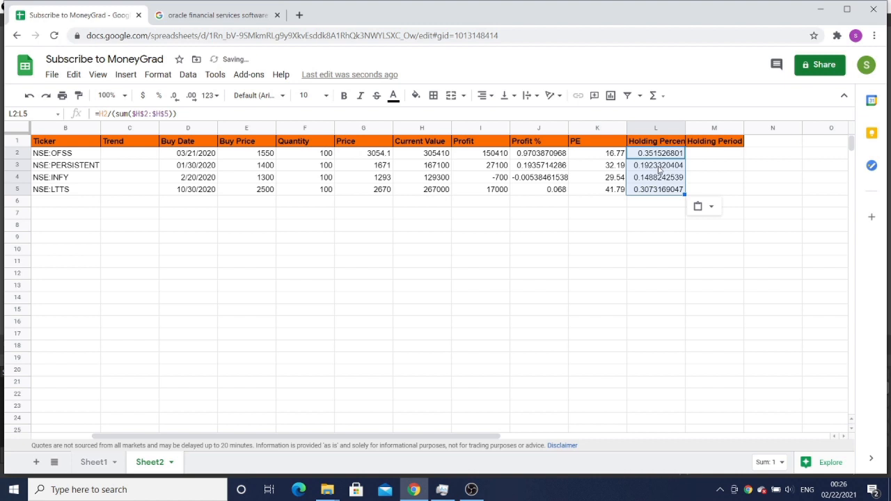
# Enter =Day360(D2,today()) as Oracle's Holding Period formula in M2, counting from its Buy Date
pyautogui.click(703, 158)
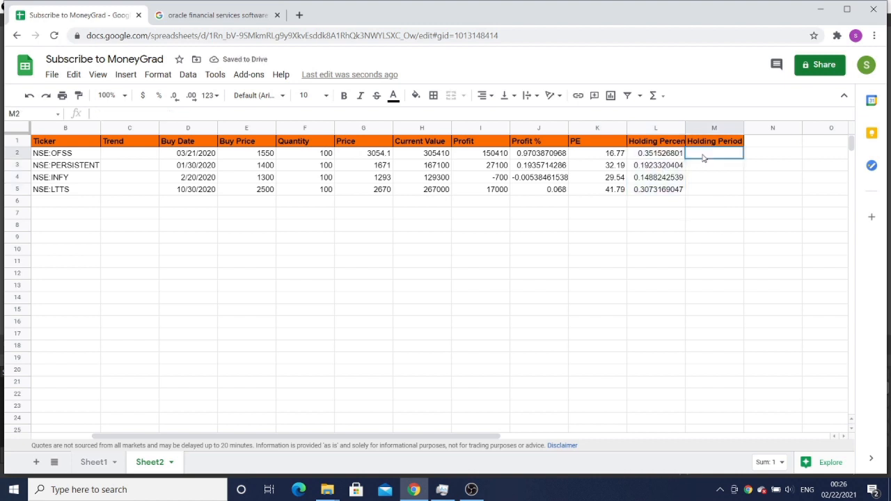
pyautogui.write('=')
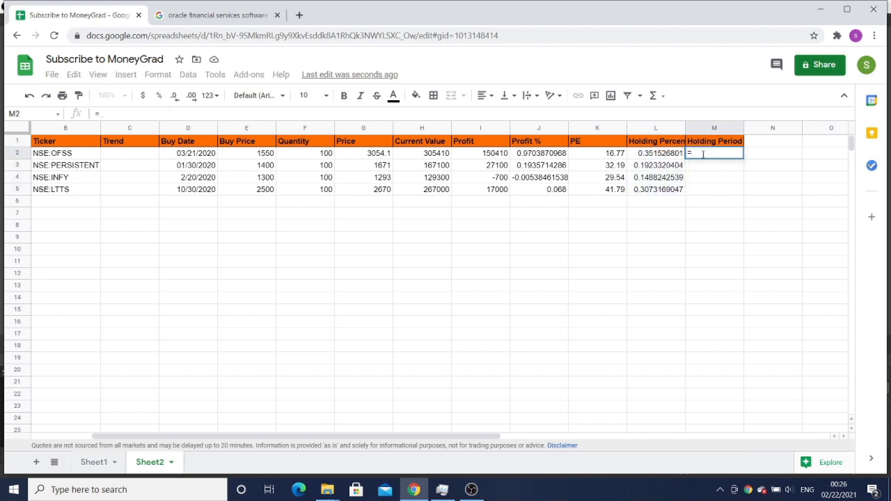
pyautogui.write('Day3')
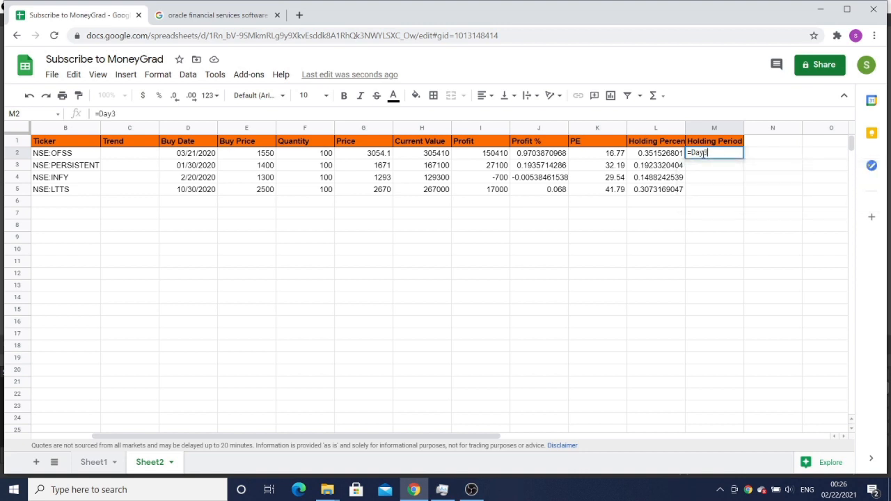
pyautogui.write('60(')
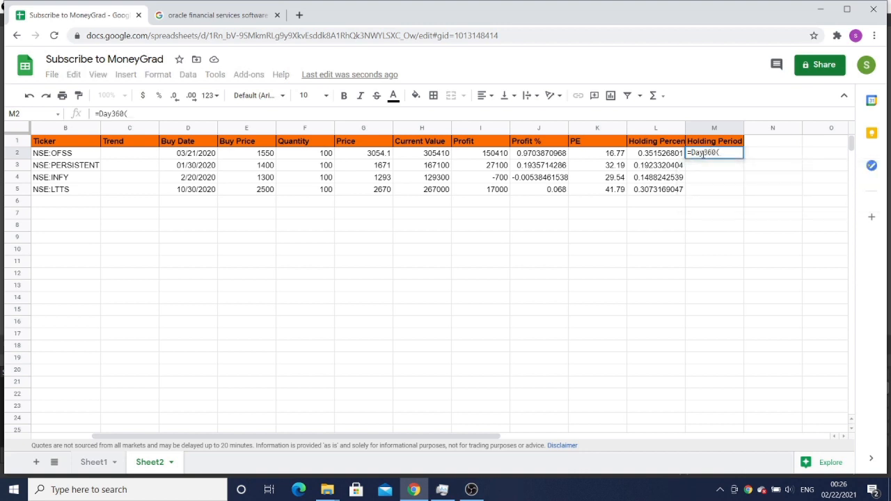
pyautogui.click(206, 159)
pyautogui.write(',')
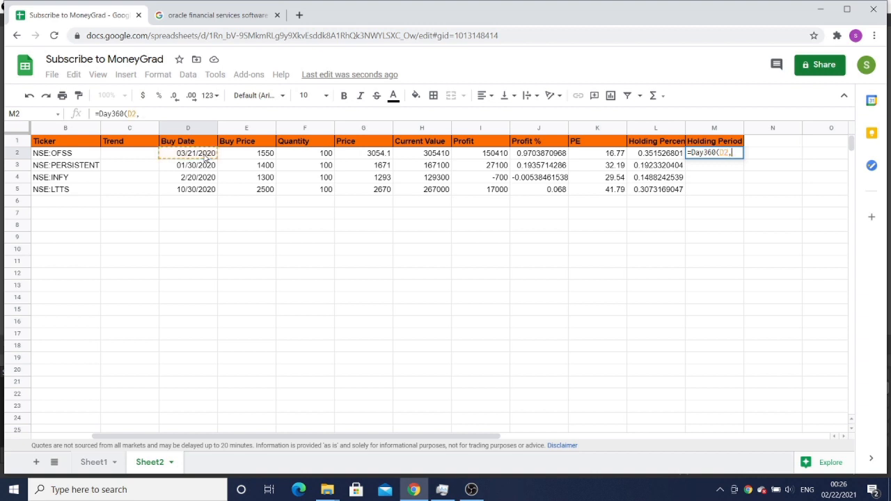
pyautogui.write('today())')
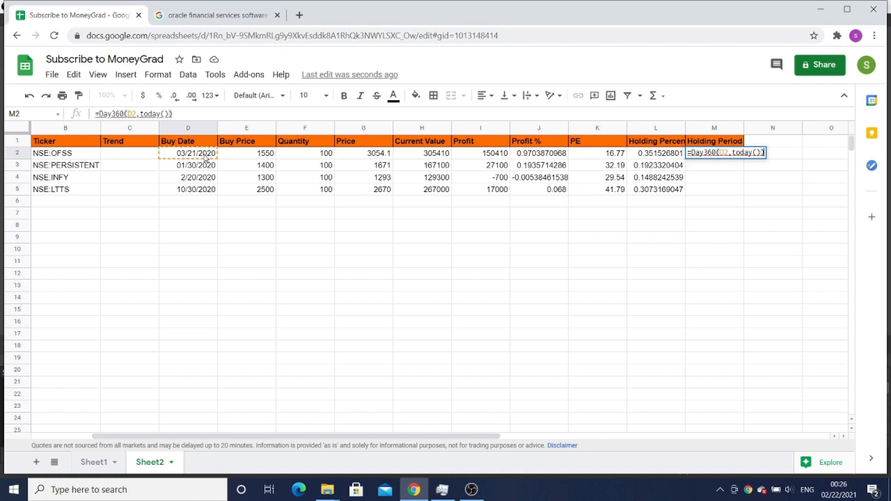
pyautogui.press('Return')
# Correct the function name in M2 so the Holding Period formula is =DAYS360(D2,today())
pyautogui.press('Up')
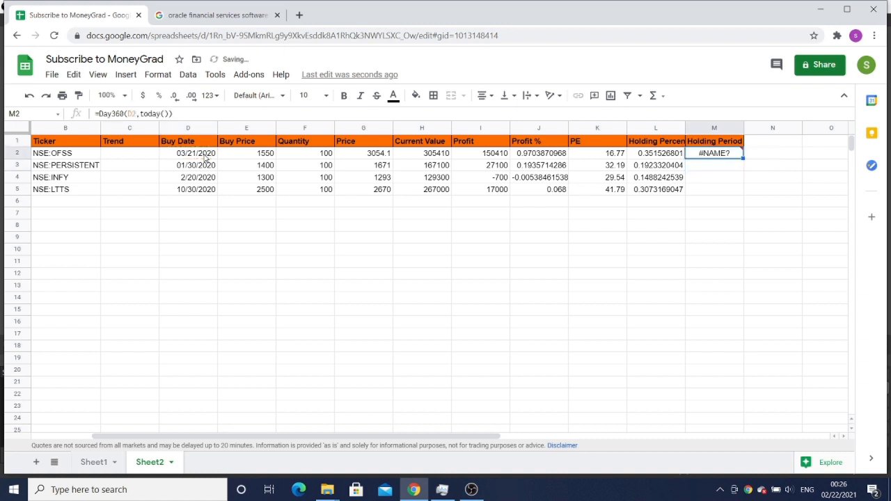
pyautogui.doubleClick(705, 153)
pyautogui.click(728, 153)
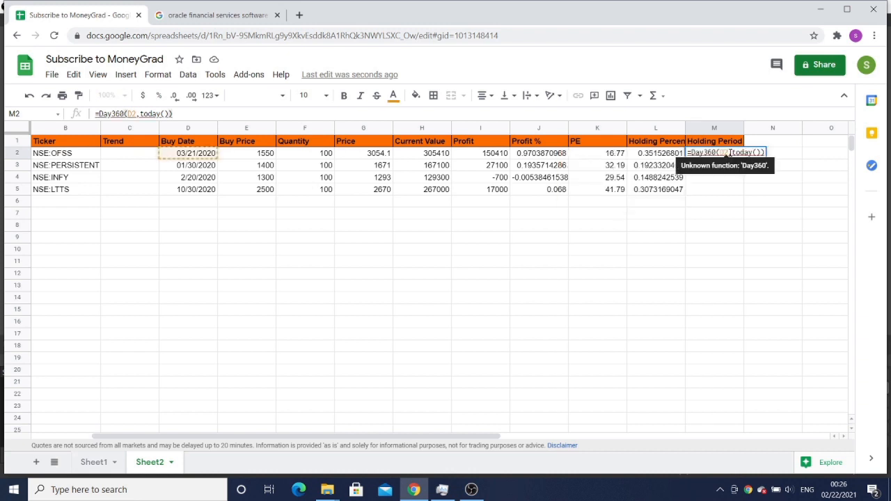
pyautogui.click(703, 152)
pyautogui.press('BackSpace')
pyautogui.press('BackSpace')
pyautogui.write('A')
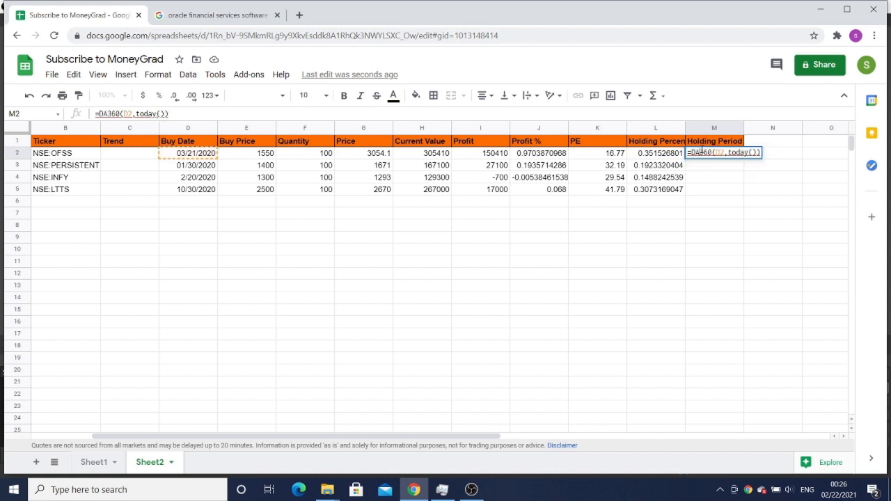
pyautogui.write('YS')
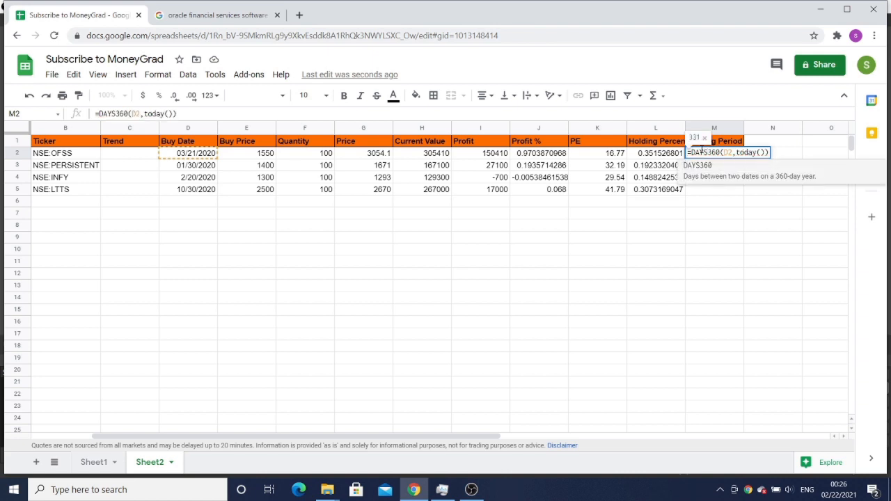
pyautogui.press('Right')
pyautogui.press('Right')
pyautogui.press('Right')
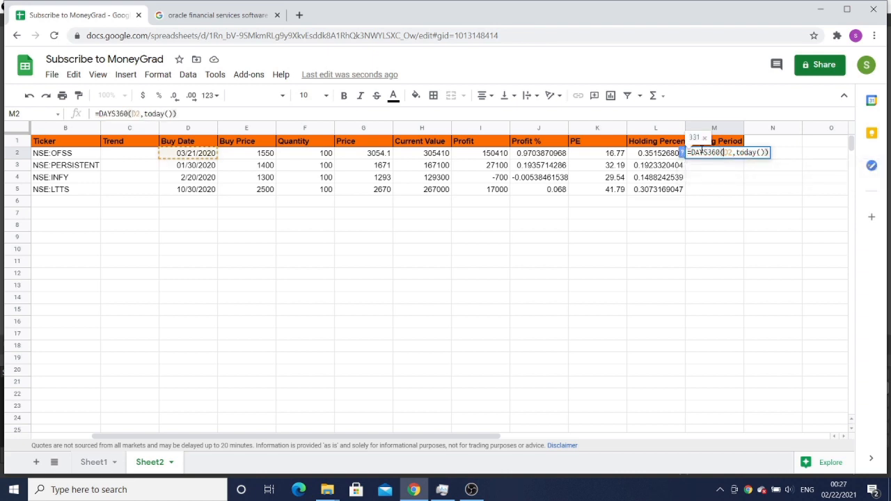
pyautogui.press('Return')
# Copy the Holding Period formula from M2 into M3 through M5
pyautogui.press('Up')
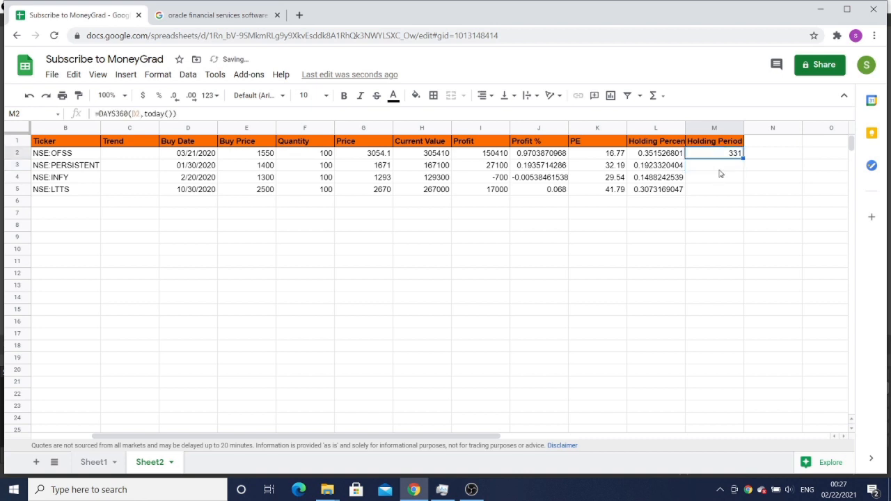
pyautogui.hotkey('ctrl', 'c')
pyautogui.press('Down')
pyautogui.hotkey('shift', 'Down')
pyautogui.hotkey('shift', 'Down')
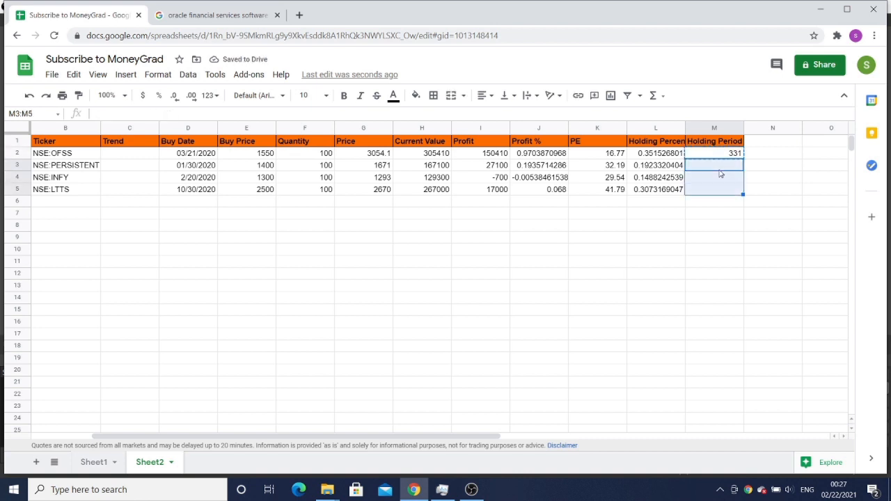
pyautogui.hotkey('ctrl', 'v')
# Examine the Holding Period and Profit % cells of the four companies and the formulas behind them
pyautogui.click(718, 191)
pyautogui.press('Up')
pyautogui.press('Up')
pyautogui.press('Up')
pyautogui.press('Down')
pyautogui.press('Down')
pyautogui.press('Down')
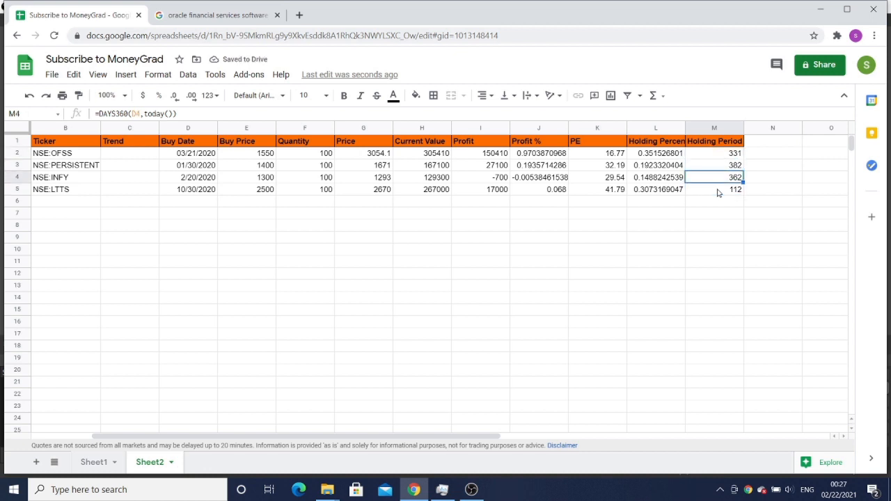
pyautogui.press('Left')
pyautogui.press('Left')
pyautogui.press('Left')
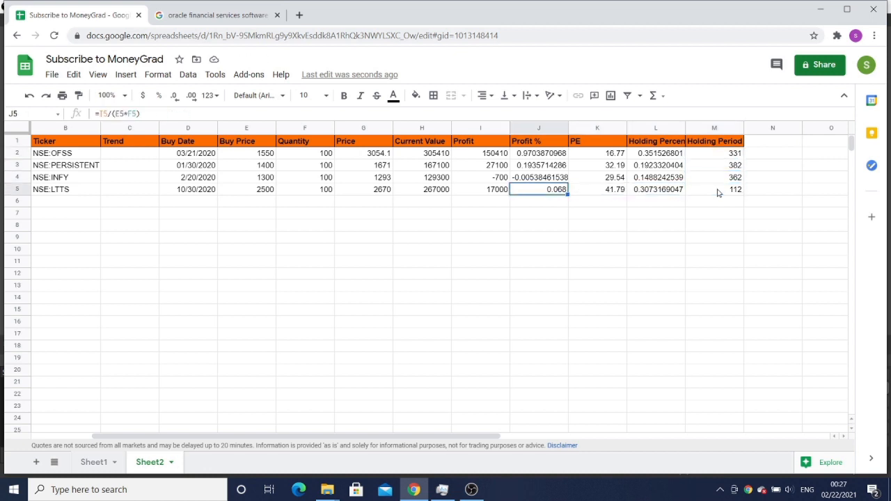
pyautogui.press('Up')
pyautogui.press('Up')
pyautogui.press('Up')
pyautogui.press('Down')
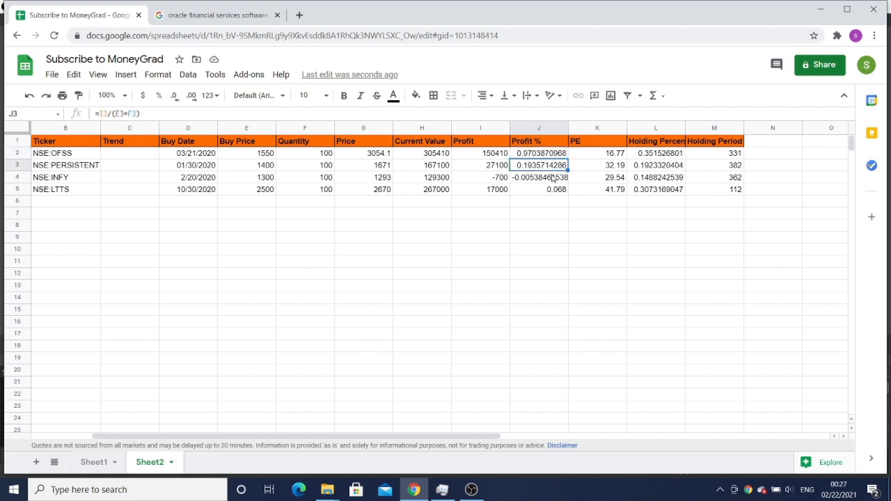
# Format the Profit % values of the four companies in J2:J5 as percentages
pyautogui.press('Up')
pyautogui.hotkey('shift', 'Down')
pyautogui.hotkey('shift', 'Down')
pyautogui.hotkey('shift', 'Down')
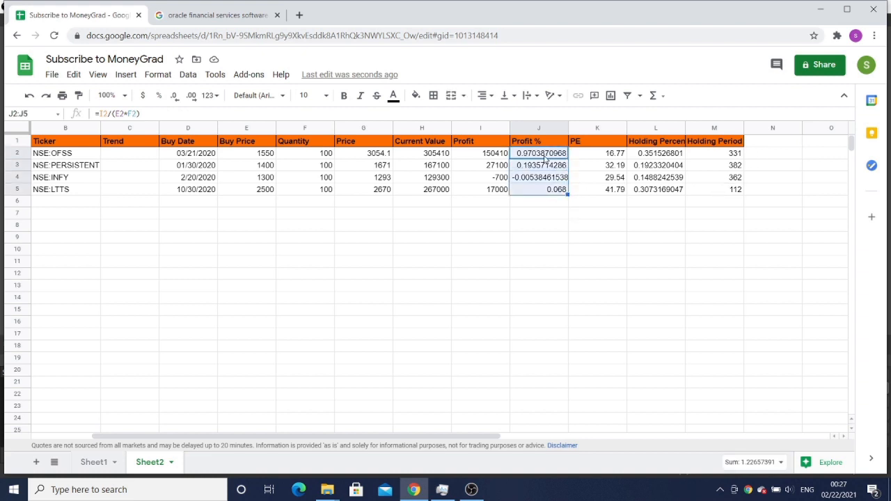
pyautogui.click(159, 98)
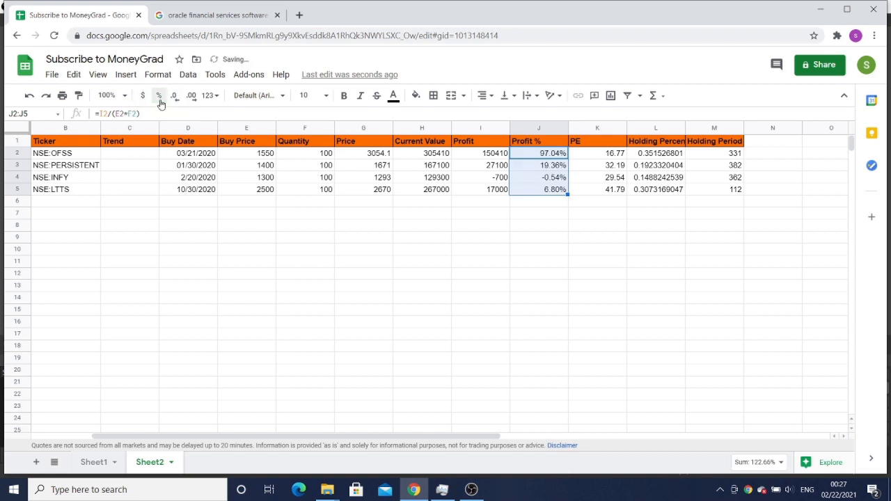
pyautogui.click(480, 159)
pyautogui.click(541, 170)
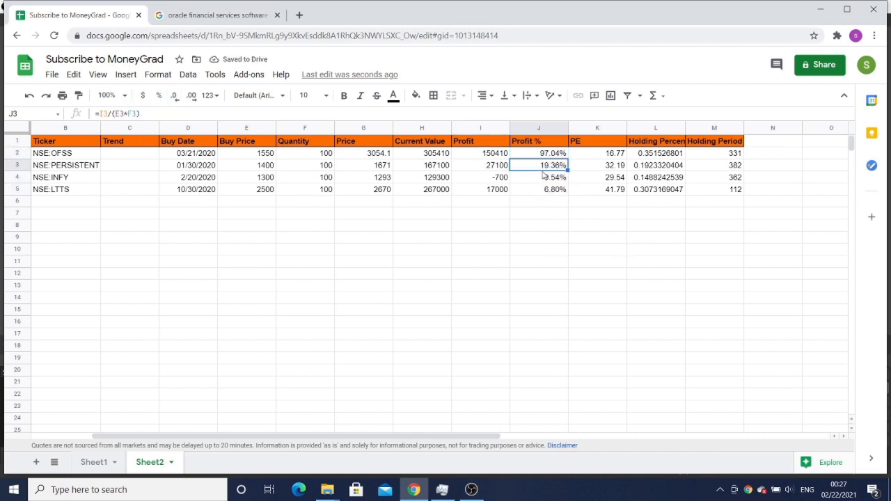
# Format the Current Value cells H2:H5 with the Indian Rupee custom currency
pyautogui.click(431, 158)
pyautogui.hotkey('shift', 'Down')
pyautogui.hotkey('shift', 'Down')
pyautogui.hotkey('shift', 'Down')
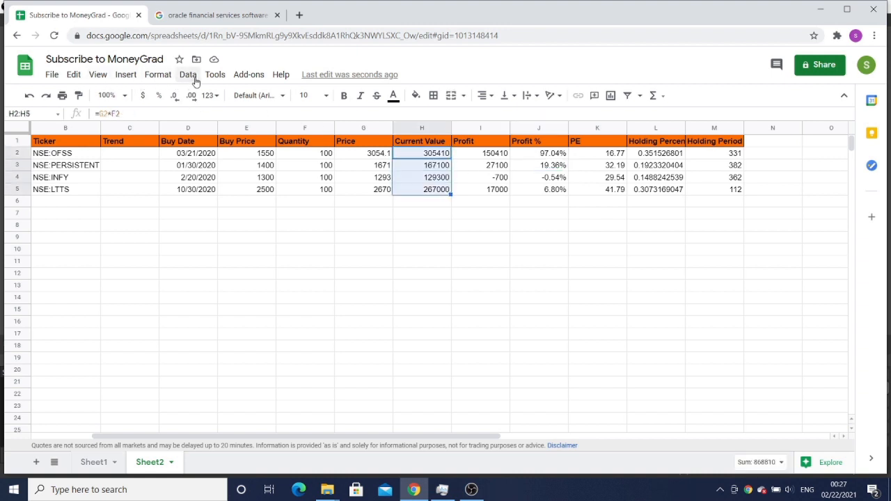
pyautogui.click(159, 74)
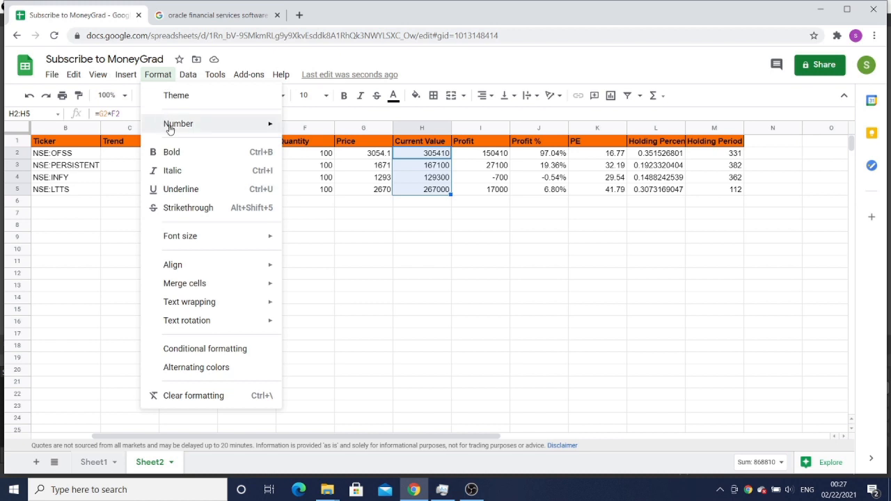
pyautogui.moveTo(170, 128)
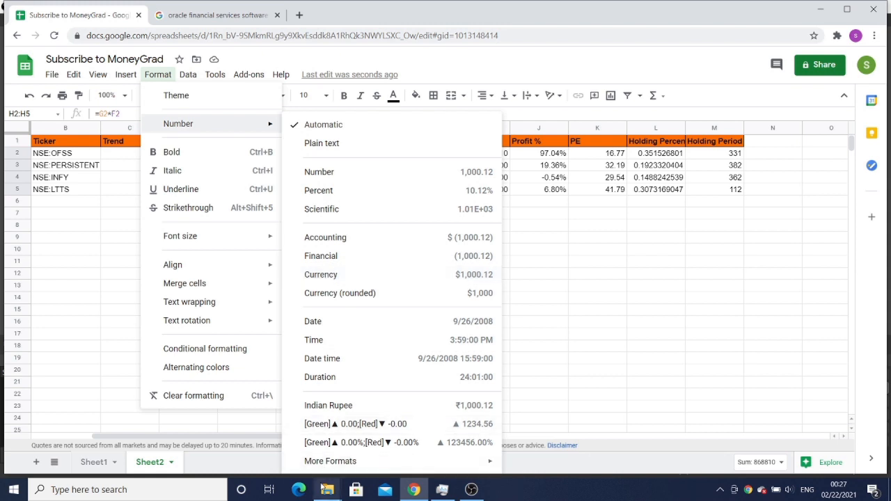
pyautogui.moveTo(320, 461)
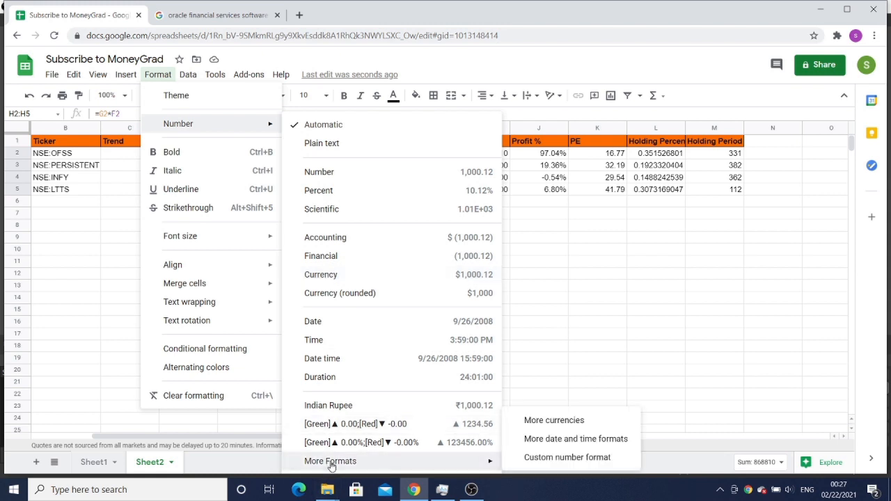
pyautogui.click(546, 420)
pyautogui.click(358, 150)
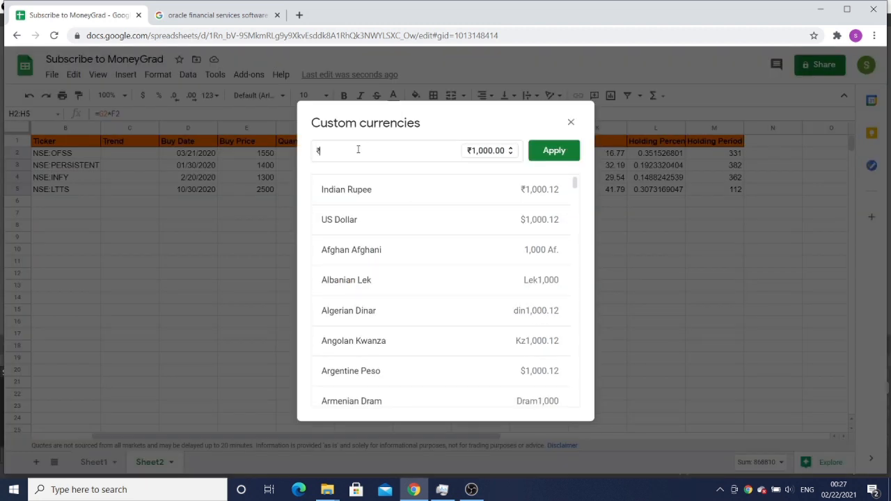
pyautogui.click(369, 193)
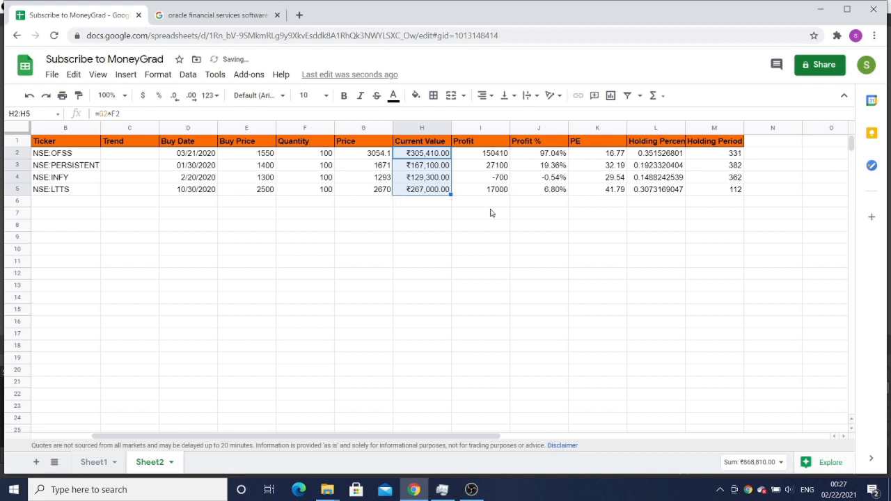
# Apply the Indian Rupee number format to the Profit cells I2:I5
pyautogui.click(491, 153)
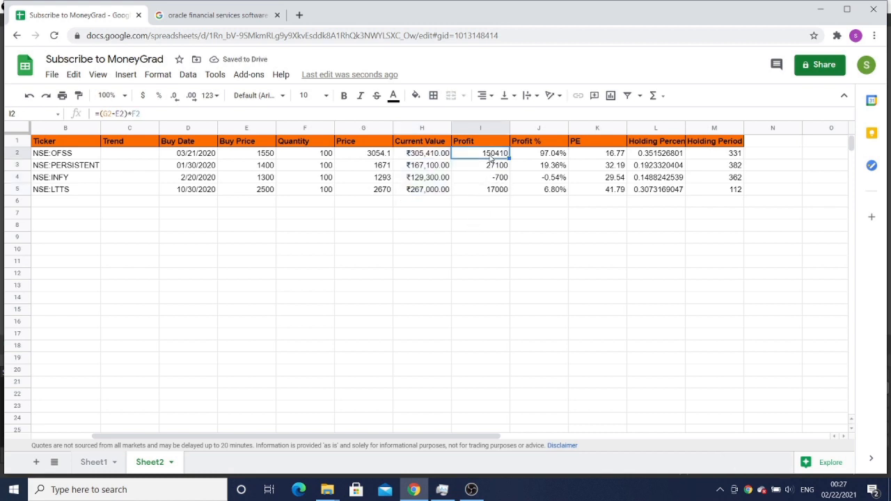
pyautogui.hotkey('shift', 'Down')
pyautogui.hotkey('shift', 'Down')
pyautogui.hotkey('shift', 'Down')
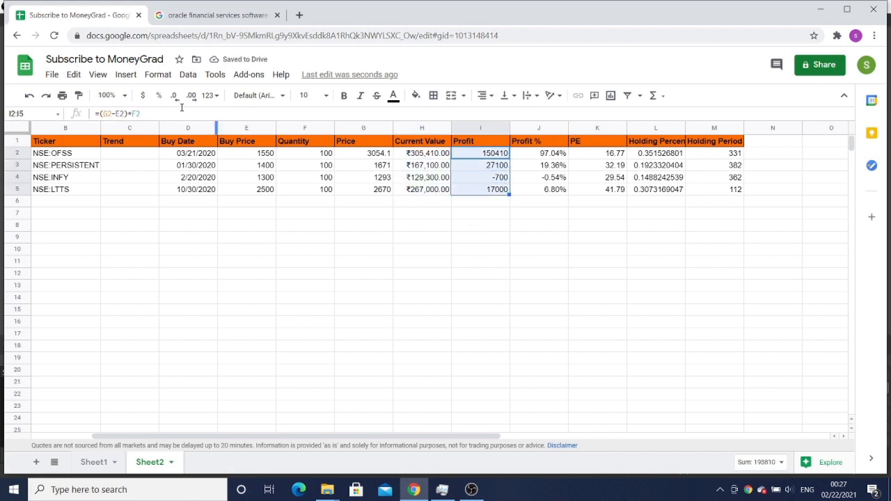
pyautogui.click(156, 76)
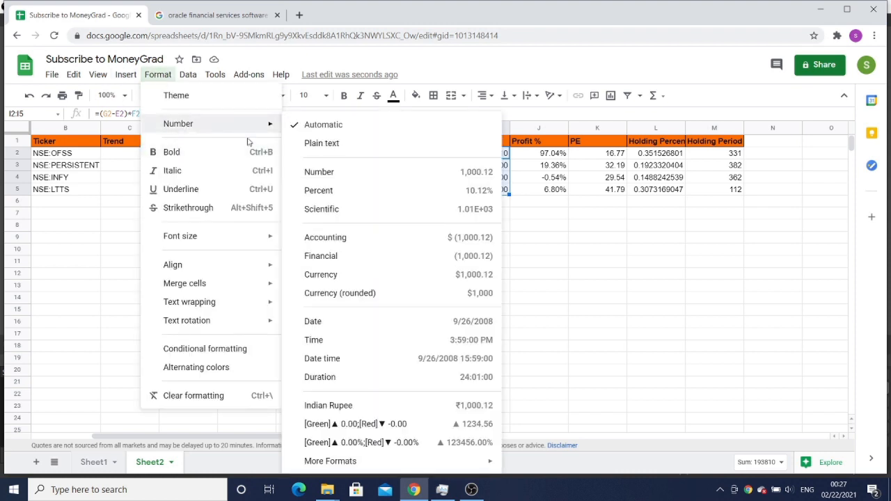
pyautogui.click(328, 408)
pyautogui.click(503, 227)
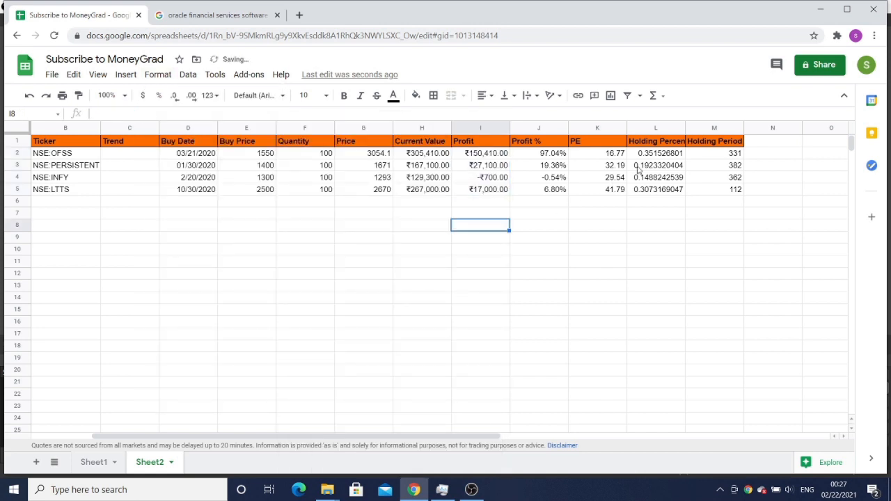
# Format the holding percentage values in L2:L5 as percentages
pyautogui.click(664, 154)
pyautogui.hotkey('shift', 'Down')
pyautogui.hotkey('shift', 'Down')
pyautogui.hotkey('shift', 'Down')
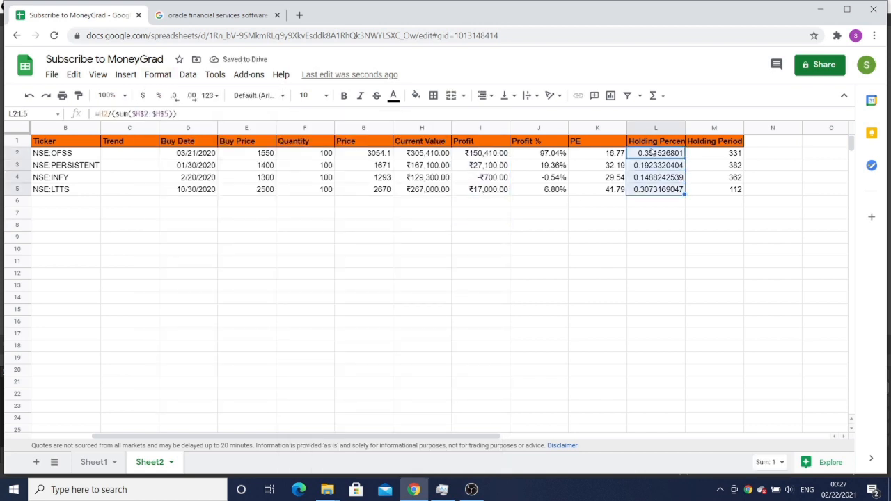
pyautogui.click(159, 96)
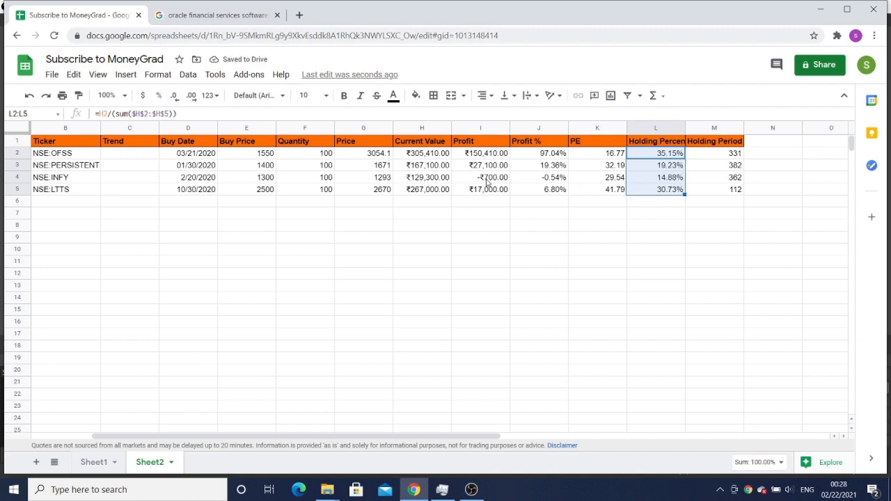
# Examine the Profit and Price cells of the four companies and the formulas behind them
pyautogui.click(489, 143)
pyautogui.click(484, 157)
pyautogui.press('Down')
pyautogui.press('Down')
pyautogui.press('Down')
pyautogui.press('Left')
pyautogui.press('Left')
pyautogui.press('Up')
pyautogui.press('Up')
pyautogui.press('Up')
pyautogui.press('Down')
pyautogui.press('Down')
pyautogui.press('Down')
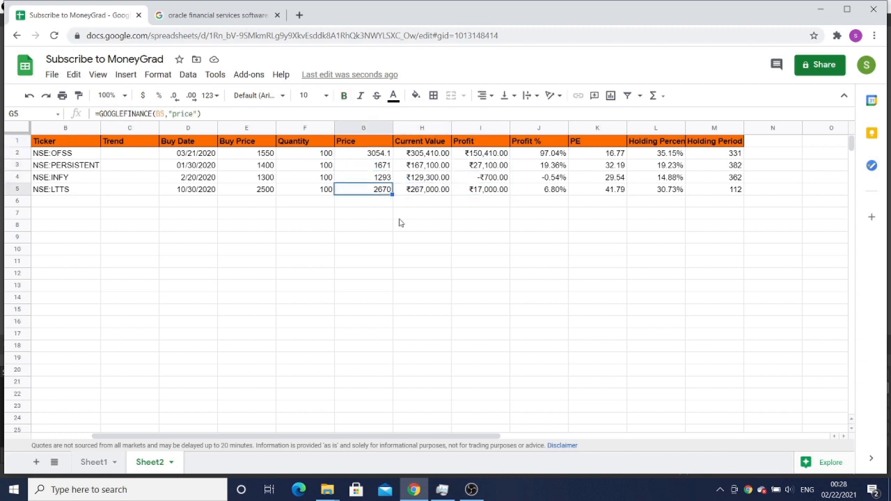
# Begin Oracle's Trend formula in C2 with the SPARKLINE function, leaving its parenthesis open
pyautogui.click(118, 160)
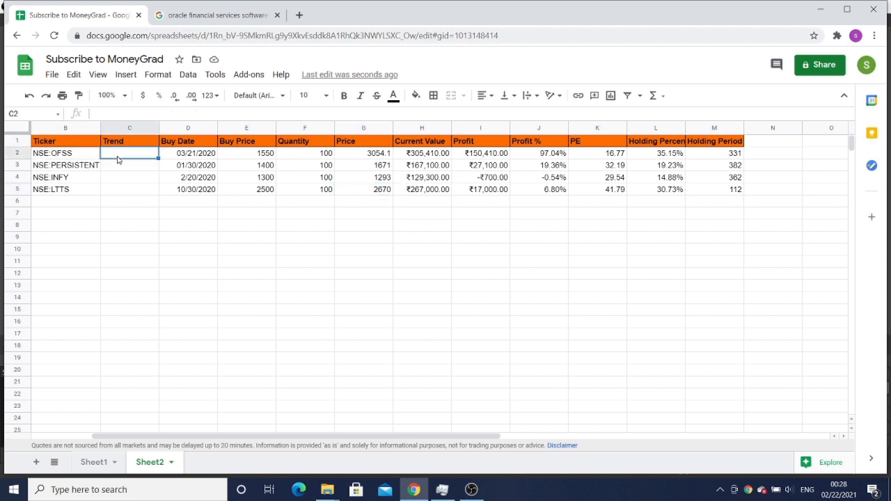
pyautogui.press('Left')
pyautogui.press('Right')
pyautogui.press('Right')
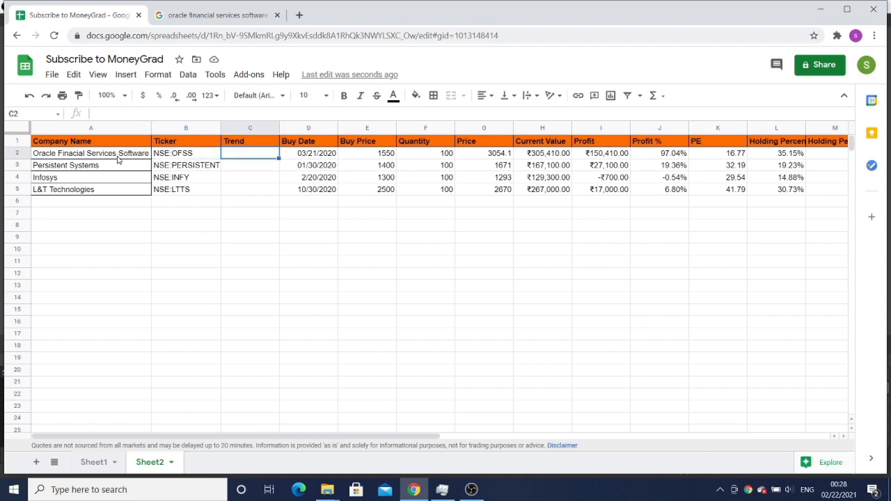
pyautogui.write('=SP')
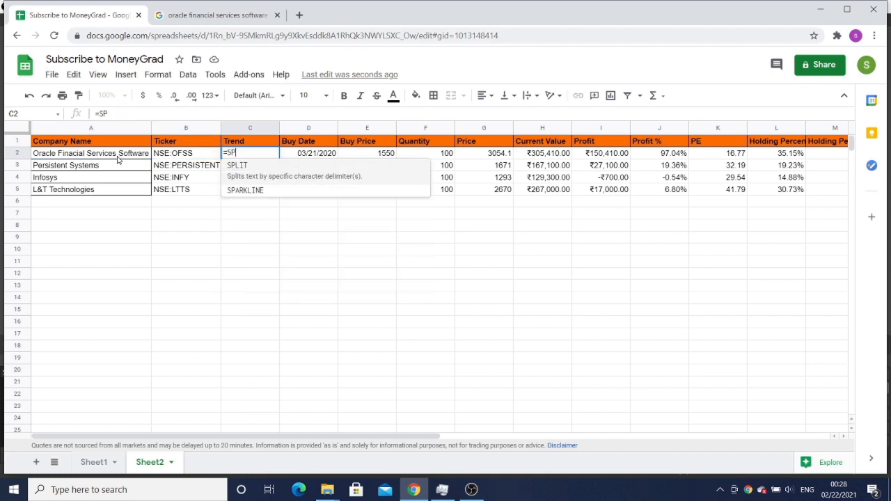
pyautogui.write('AR')
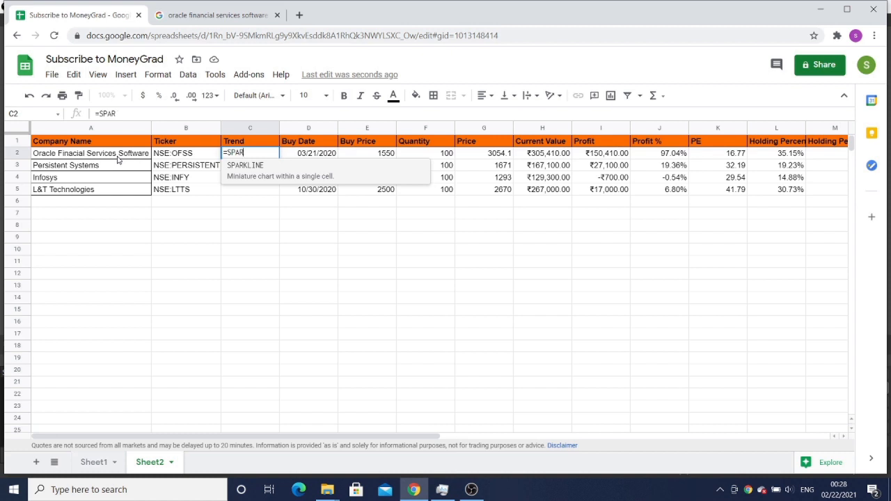
pyautogui.write('LI')
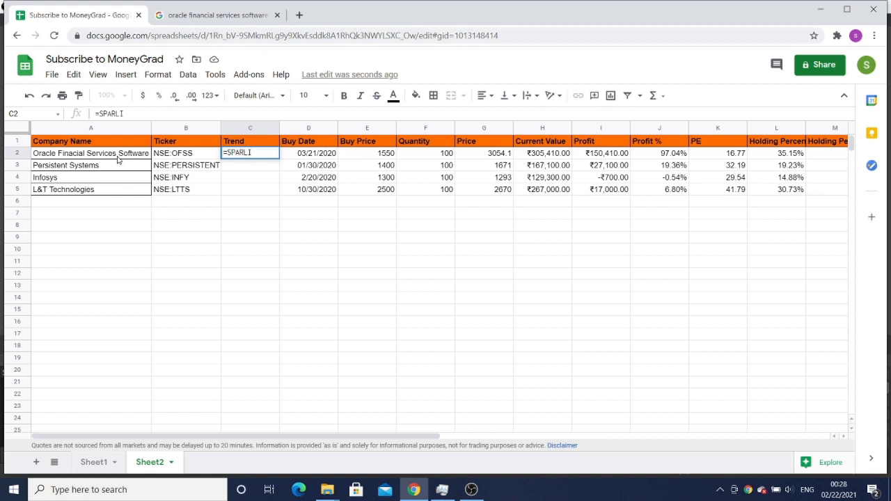
pyautogui.press('BackSpace')
pyautogui.write('NE')
pyautogui.press('BackSpace')
pyautogui.press('BackSpace')
pyautogui.press('BackSpace')
pyautogui.press('BackSpace')
pyautogui.click(249, 168)
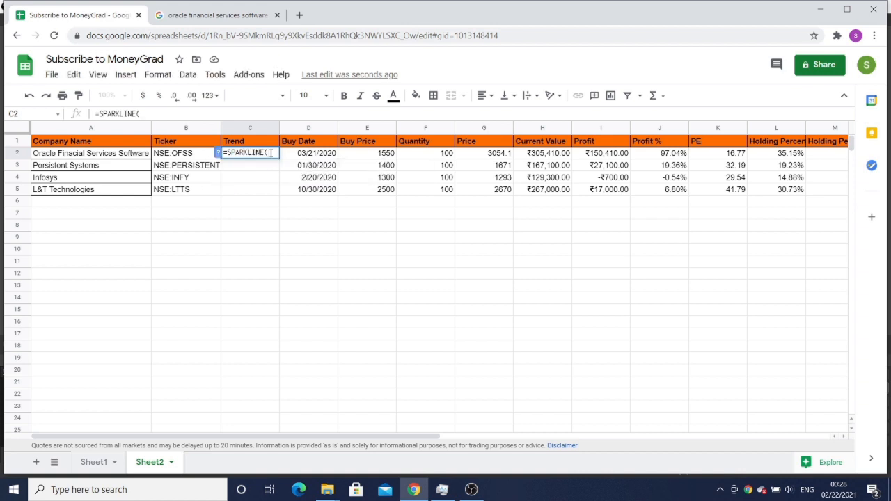
# Nest INDEX( and GOOGLEFINANCE( inside the SPARKLINE formula in C2
pyautogui.write('INDEX')
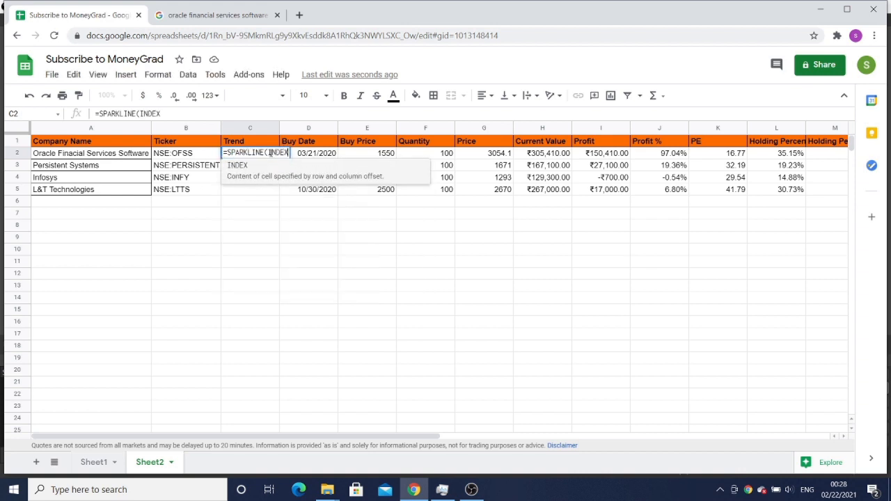
pyautogui.write('(')
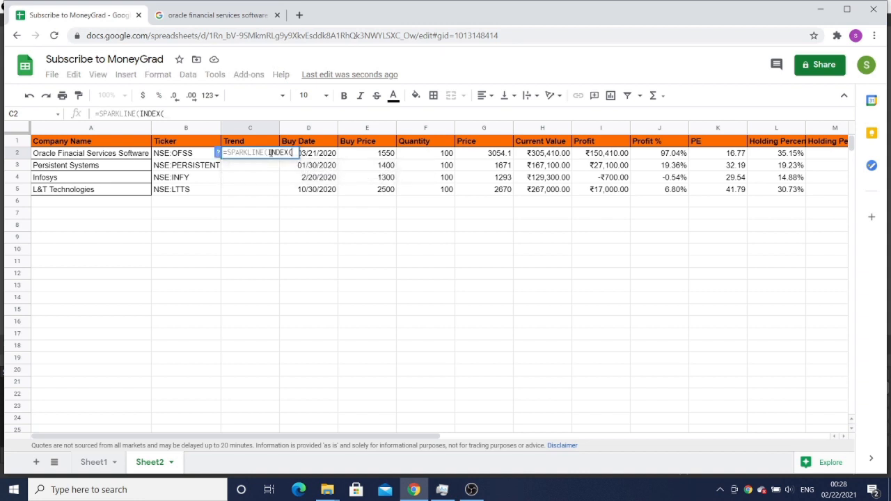
pyautogui.write('G')
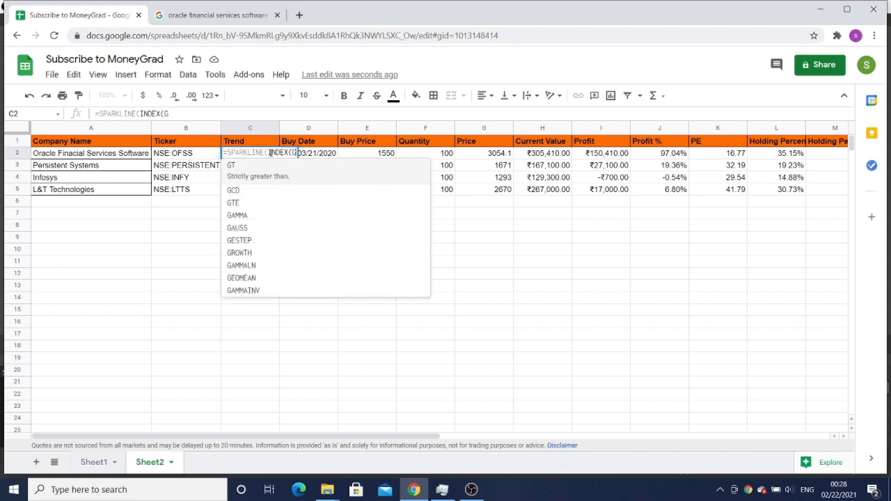
pyautogui.write('OO')
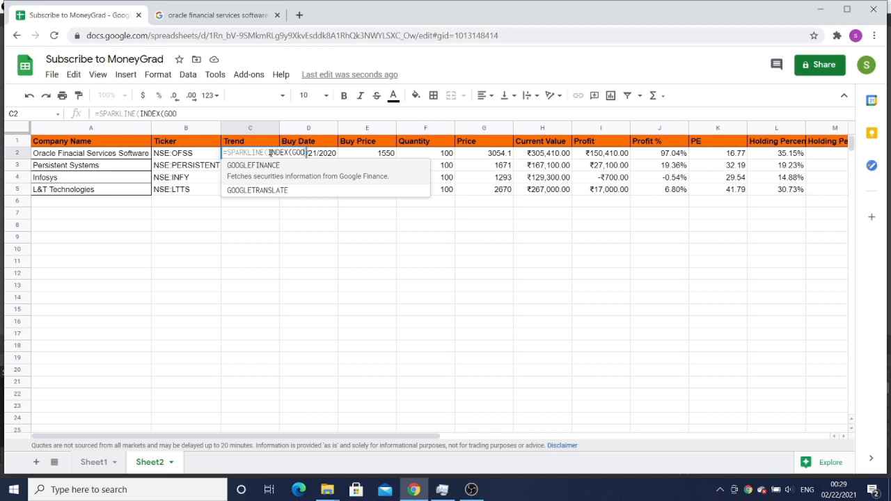
pyautogui.write('GLEFINANCE')
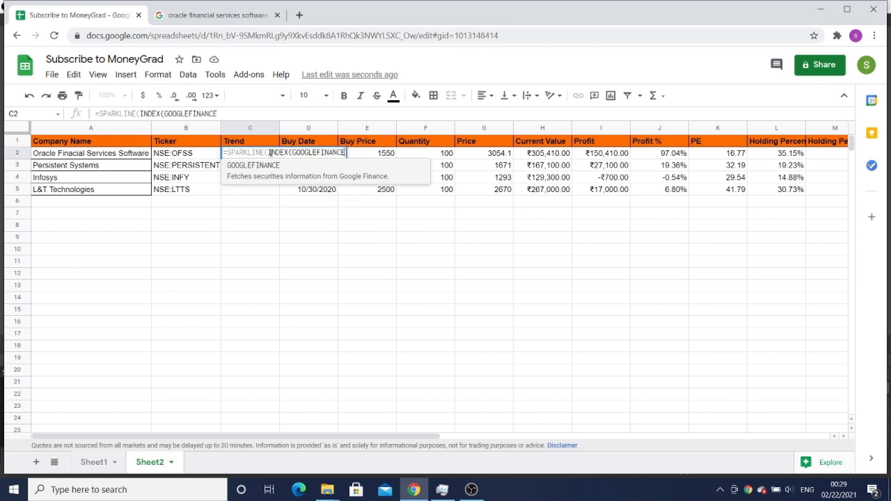
pyautogui.write('(')
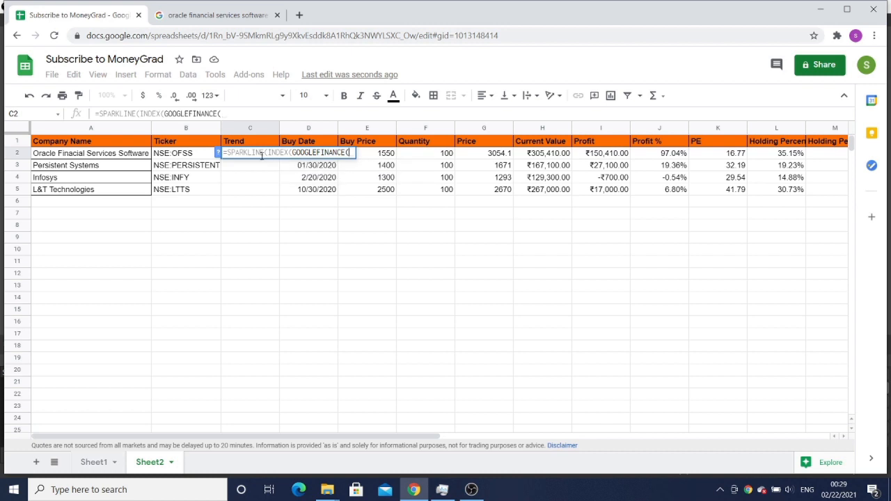
# Complete the GOOGLEFINANCE arguments in C2 as B2,"price",today()-250,today() and close its parenthesis
pyautogui.click(176, 153)
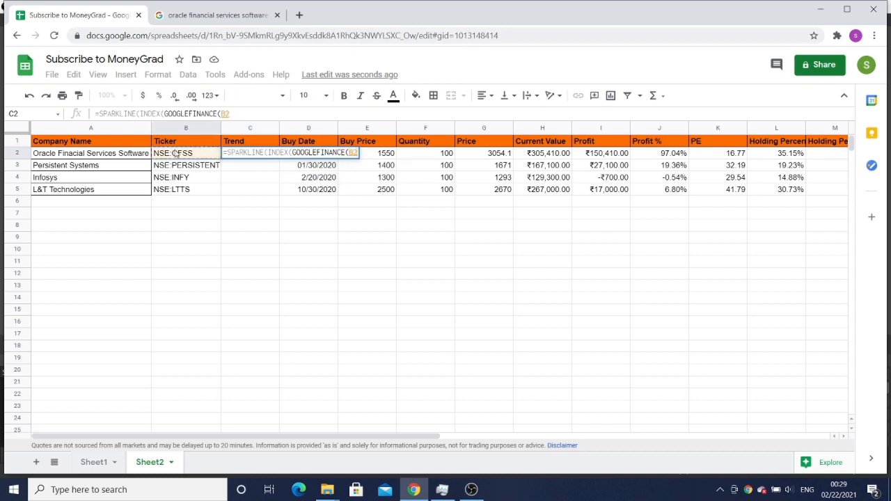
pyautogui.write(',"pric')
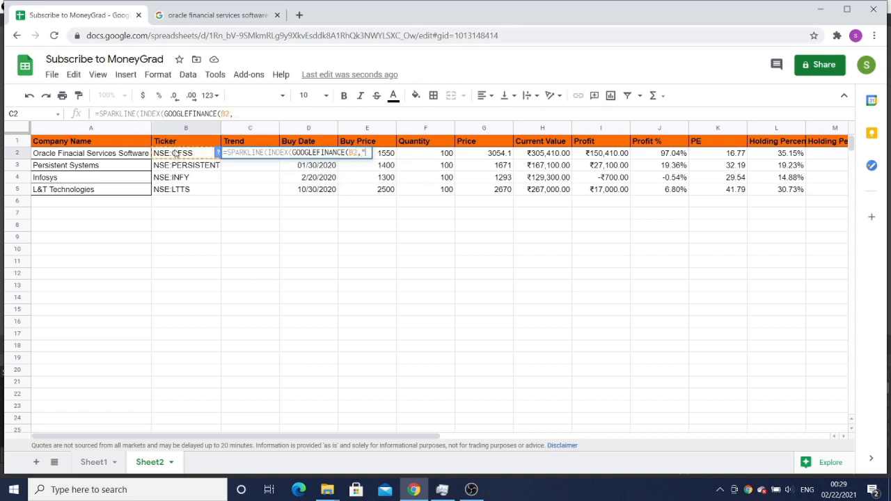
pyautogui.write('e","')
pyautogui.press('BackSpace')
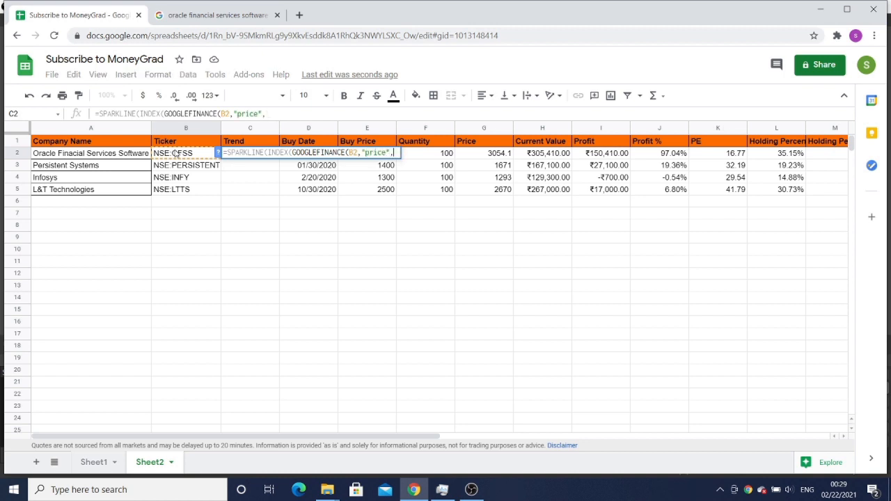
pyautogui.write('today(')
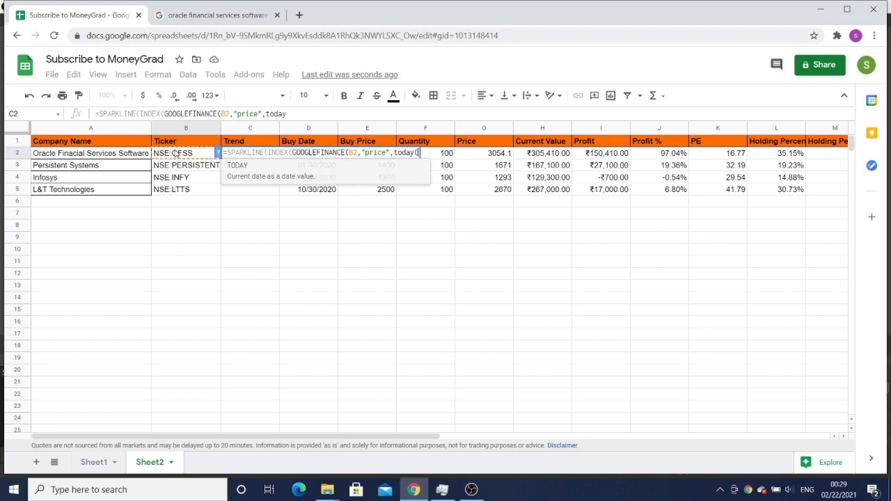
pyautogui.write(')-250,')
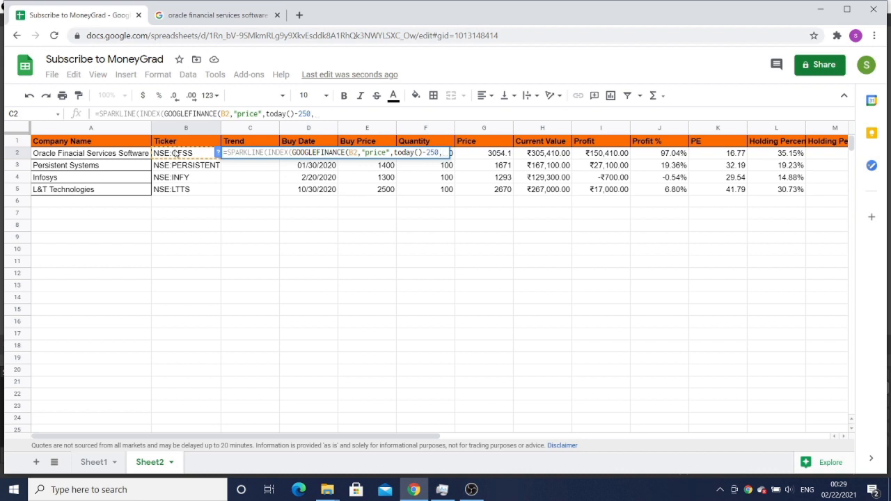
pyautogui.write('today')
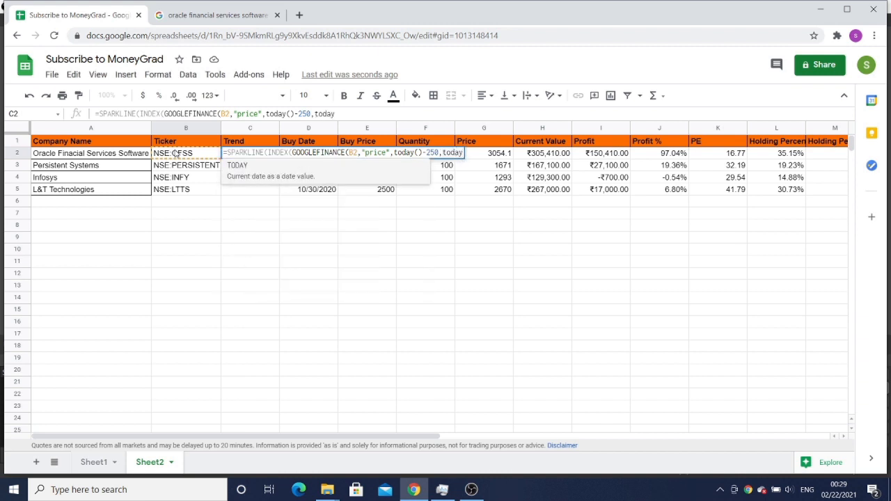
pyautogui.write('()')
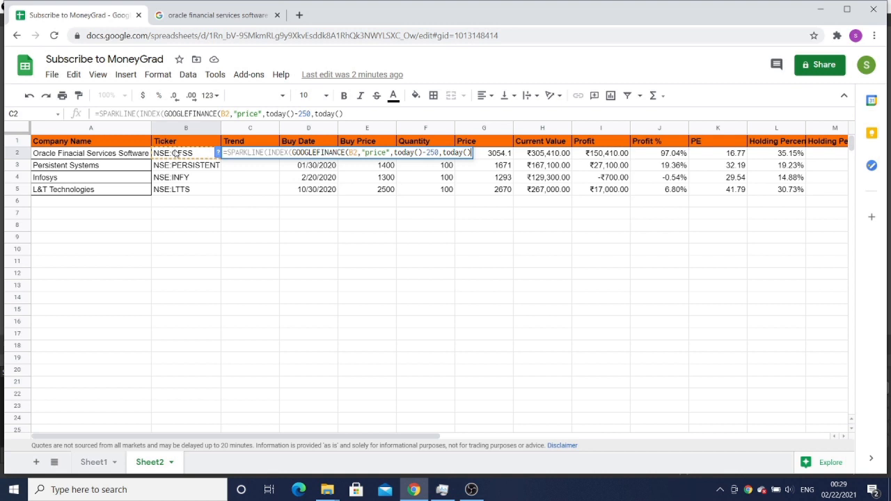
pyautogui.write(')')
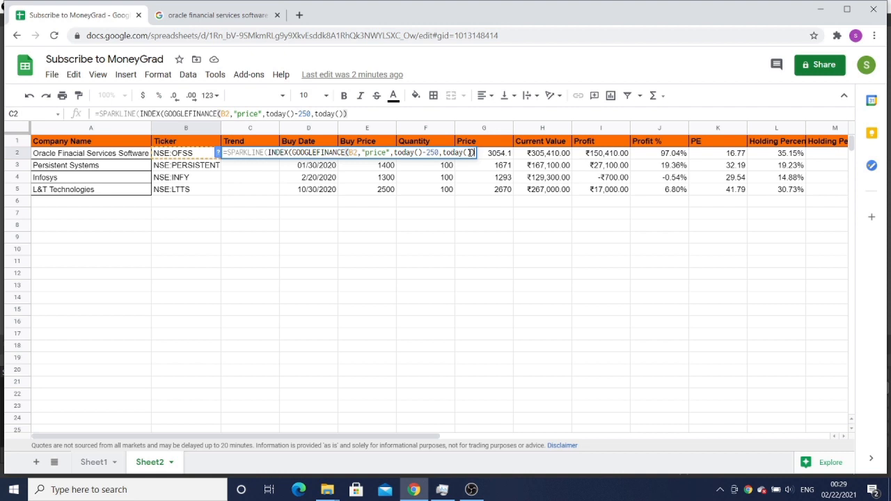
# Finish the INDEX function in C2 with an empty row argument and column 2, closing its parenthesis
pyautogui.write(',')
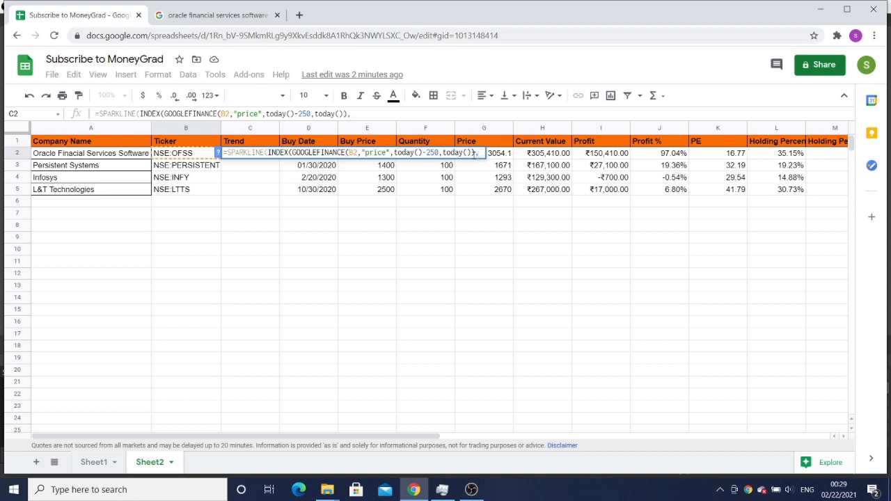
pyautogui.write(',2,')
pyautogui.press('BackSpace')
pyautogui.write(')')
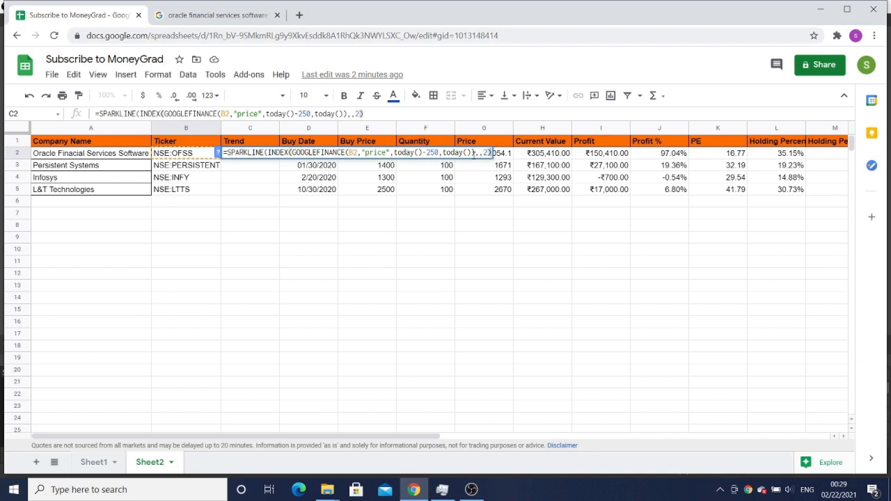
# Add the options {"charttype","column","color":"green"} to the SPARKLINE in C2 and enter the completed formula
pyautogui.write(',{')
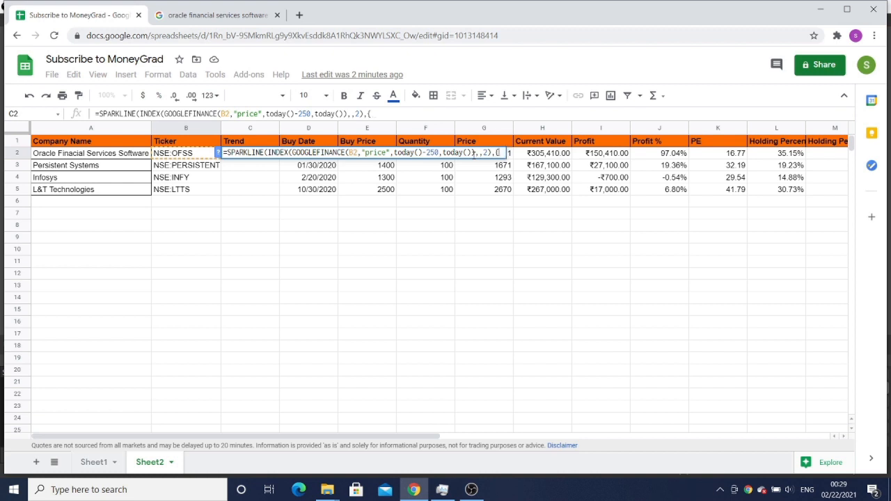
pyautogui.write('"')
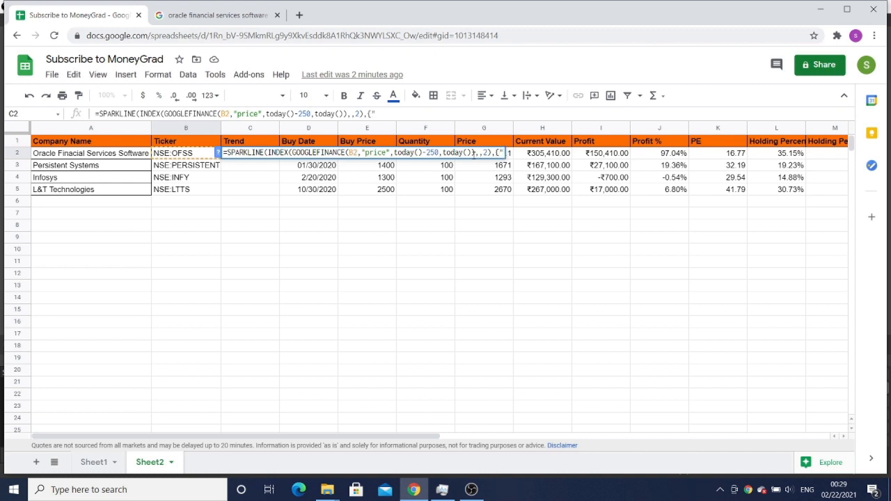
pyautogui.write('charttype')
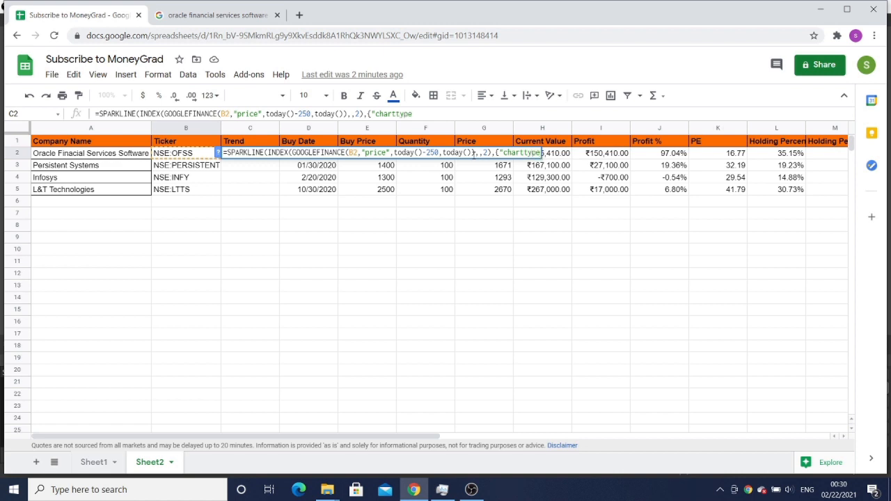
pyautogui.write('","column","c')
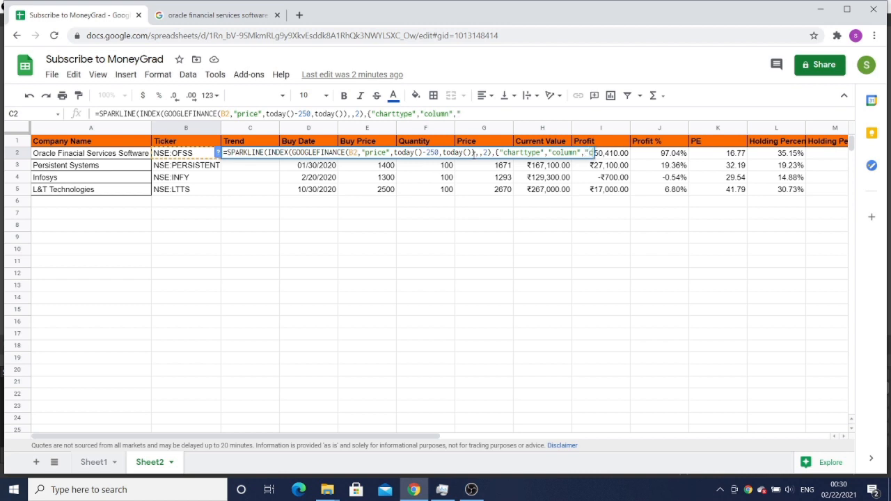
pyautogui.write('olor":"green"')
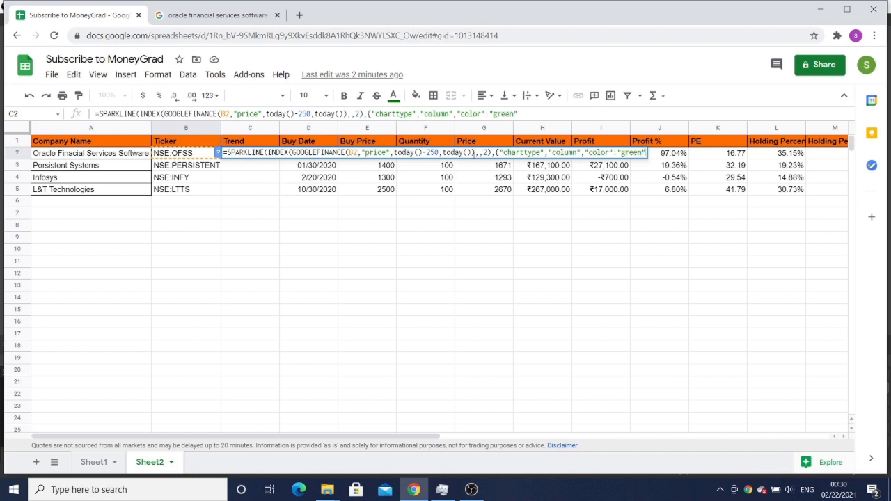
pyautogui.write('})')
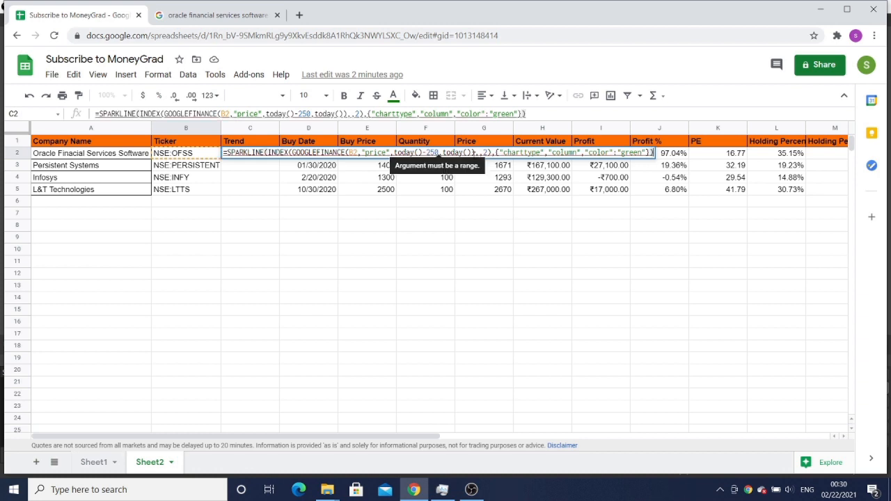
pyautogui.press('Return')
pyautogui.press('Up')
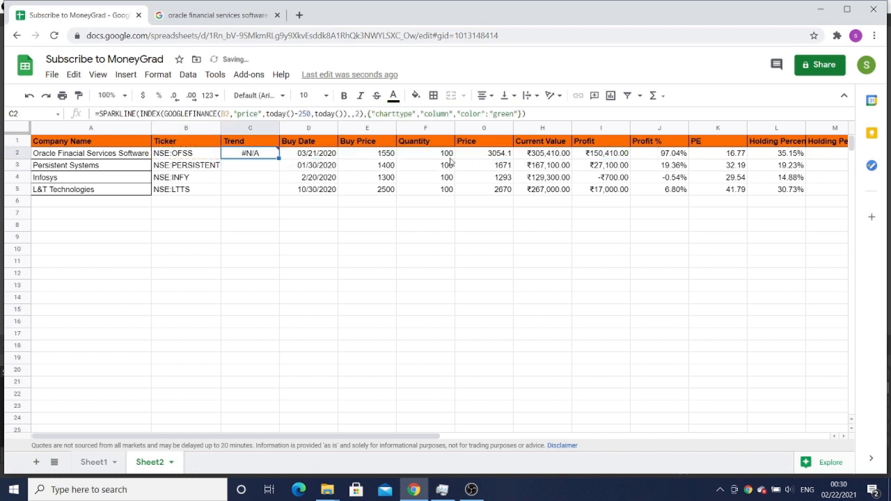
# Replace the colon between "color" and "green" in the C2 formula with a comma
pyautogui.doubleClick(240, 160)
pyautogui.click(614, 151)
pyautogui.press('BackSpace')
pyautogui.write(',')
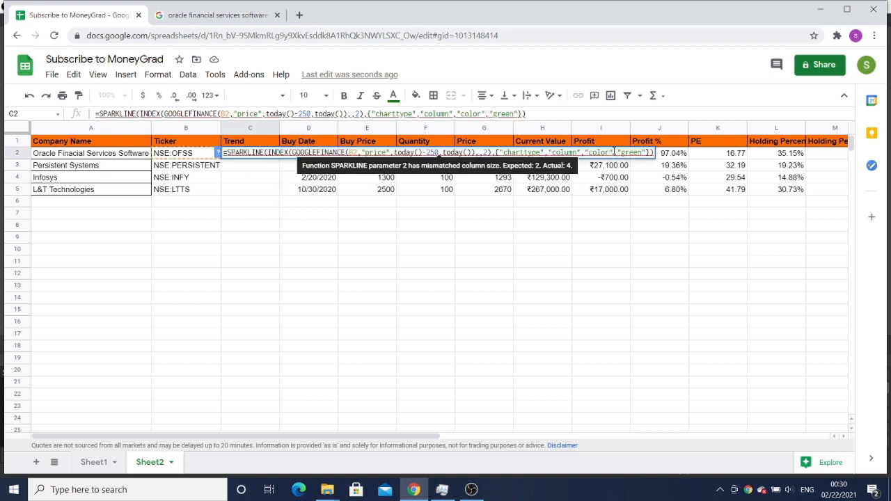
pyautogui.press('Return')
pyautogui.press('Up')
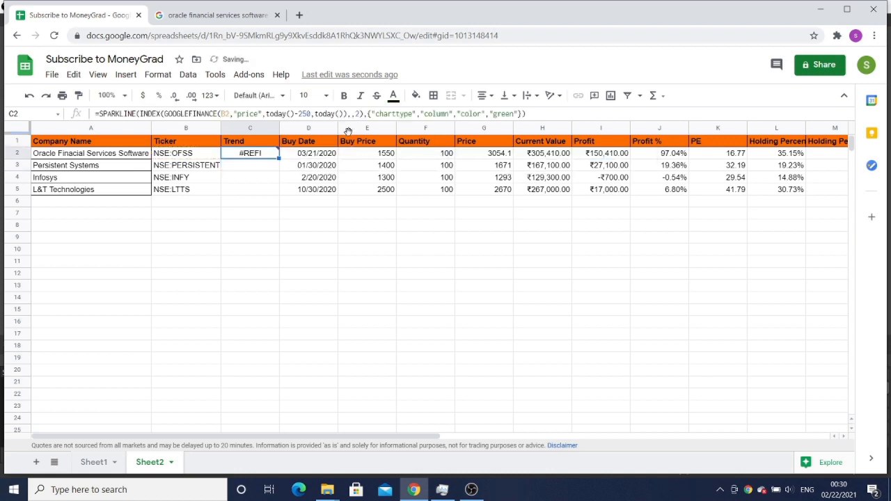
pyautogui.doubleClick(238, 156)
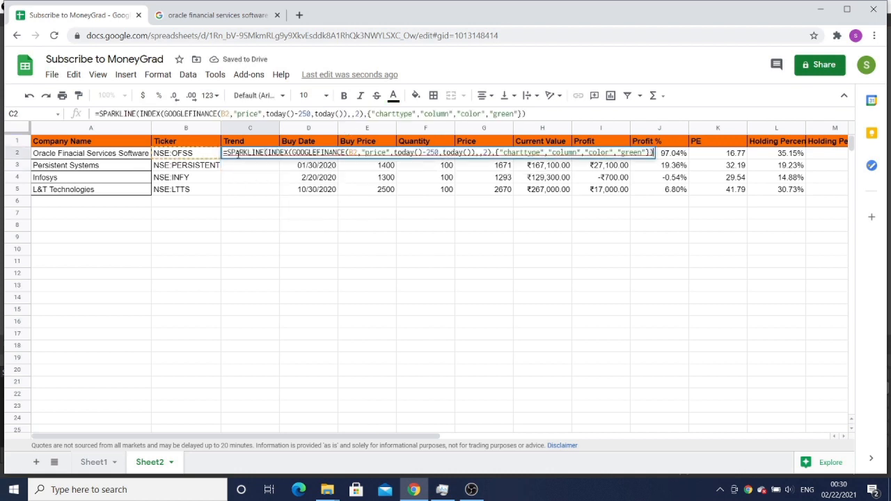
pyautogui.click(353, 153)
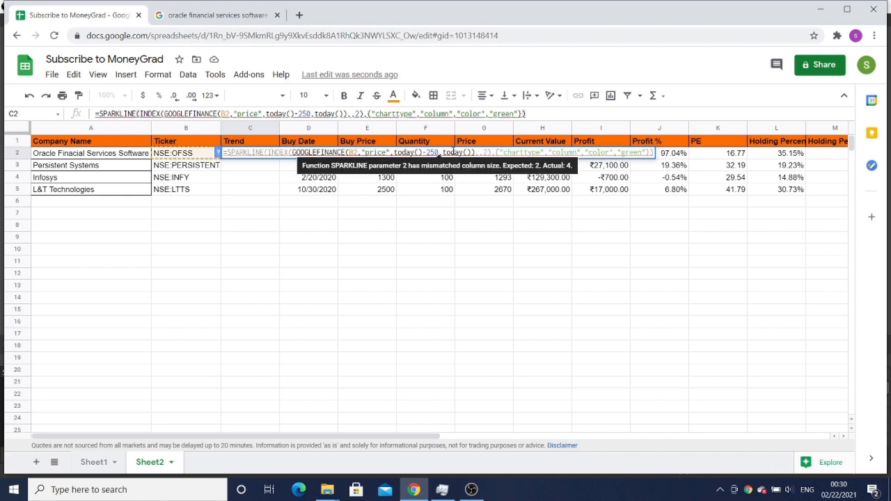
pyautogui.click(501, 152)
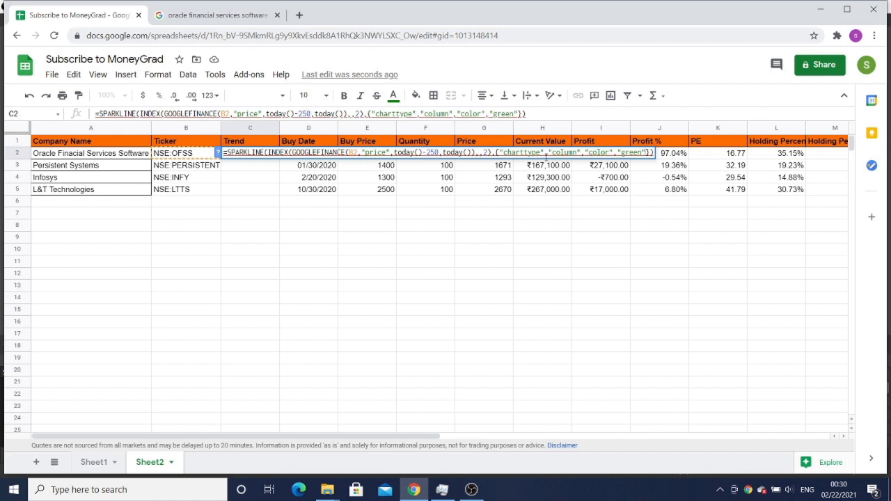
pyautogui.press('Escape')
# Replace the comma between "column" and "color" in the C2 formula with a semicolon
pyautogui.doubleClick(262, 155)
pyautogui.click(586, 152)
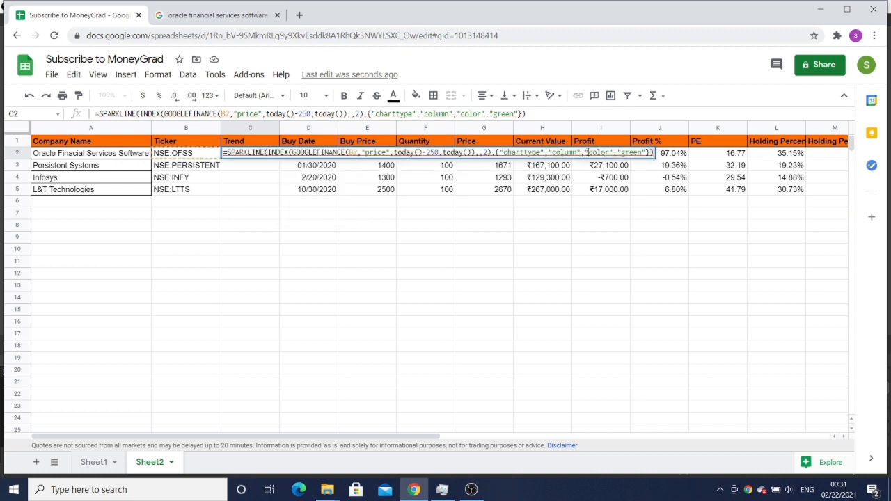
pyautogui.press('BackSpace')
pyautogui.write(';')
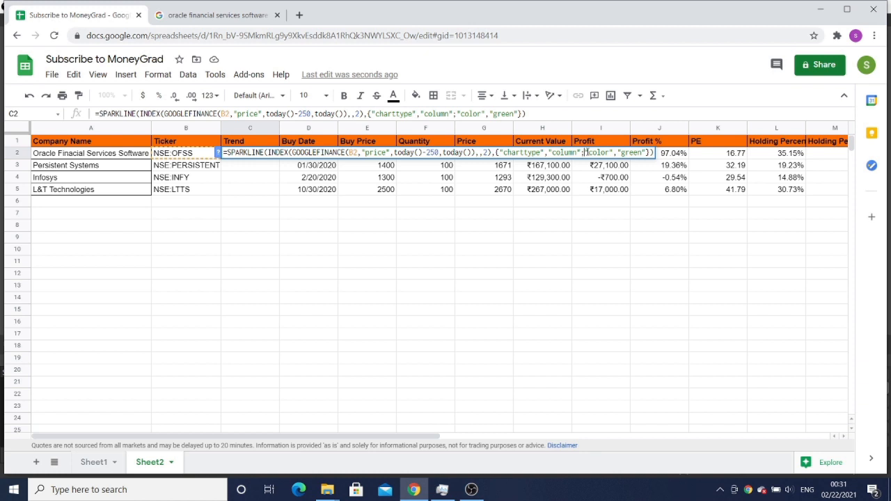
pyautogui.press('Return')
pyautogui.press('Up')
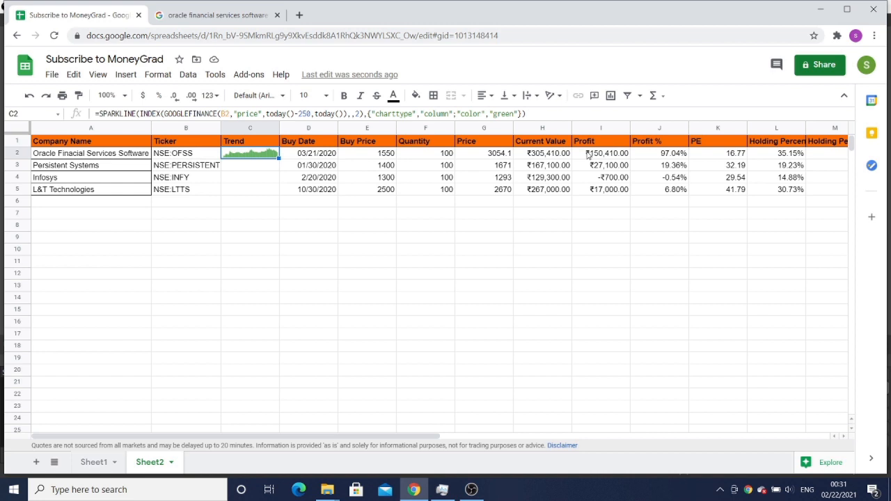
# Copy Oracle's Trend sparkline formula from C2 down through C5 for the other three companies
pyautogui.hotkey('shift', 'Down')
pyautogui.hotkey('shift', 'Down')
pyautogui.hotkey('shift', 'Down')
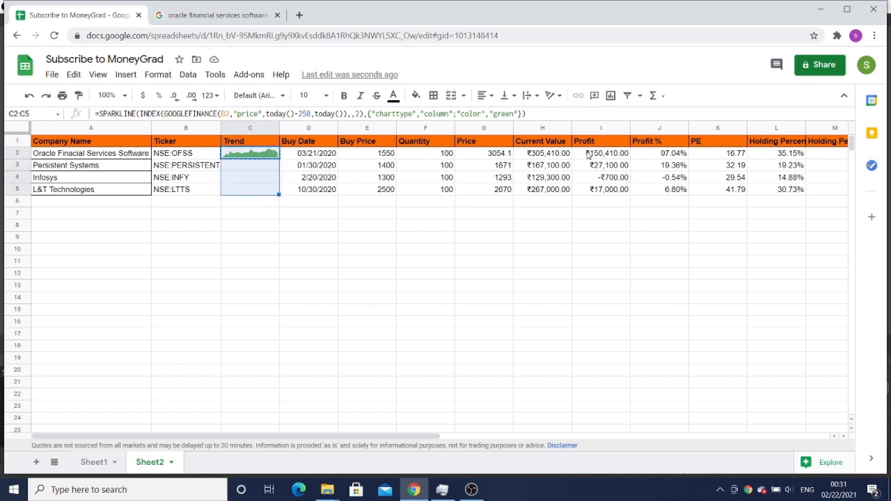
pyautogui.hotkey('ctrl', 'v')
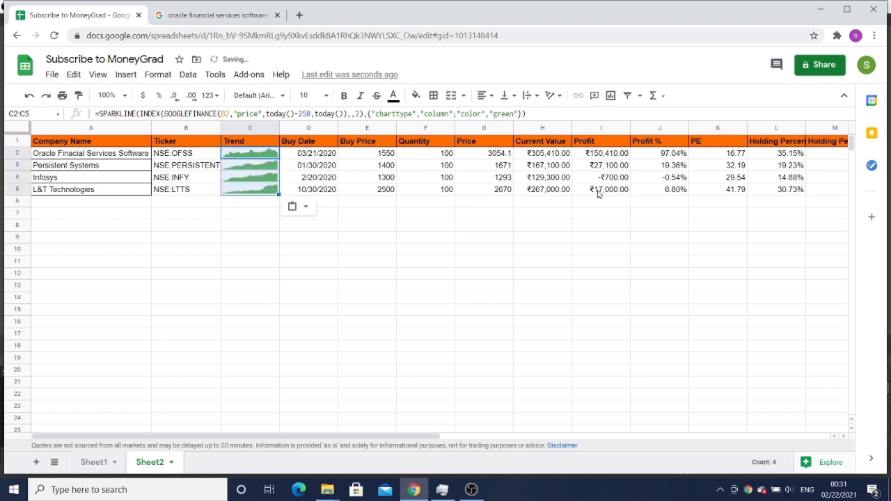
pyautogui.click(233, 239)
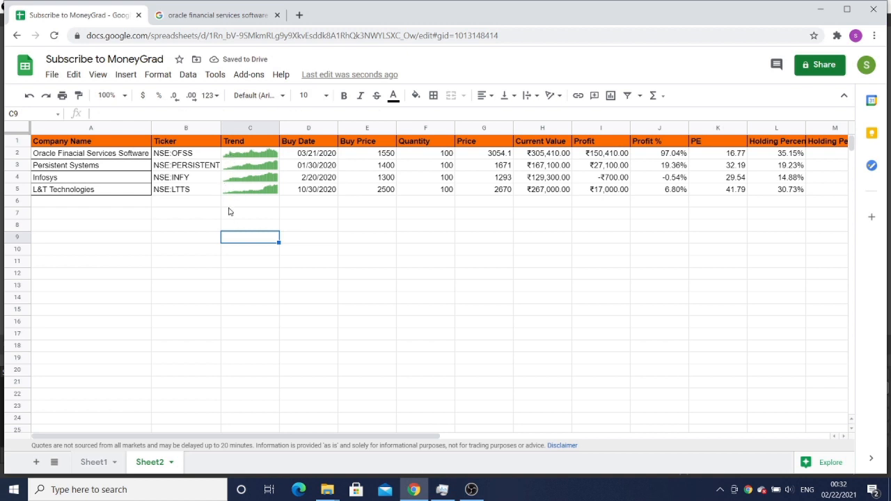
# Format the Profit values in I2:I5 with the custom number format [Green]▲ 0.00;[Red]▼ -0.00
pyautogui.click(658, 154)
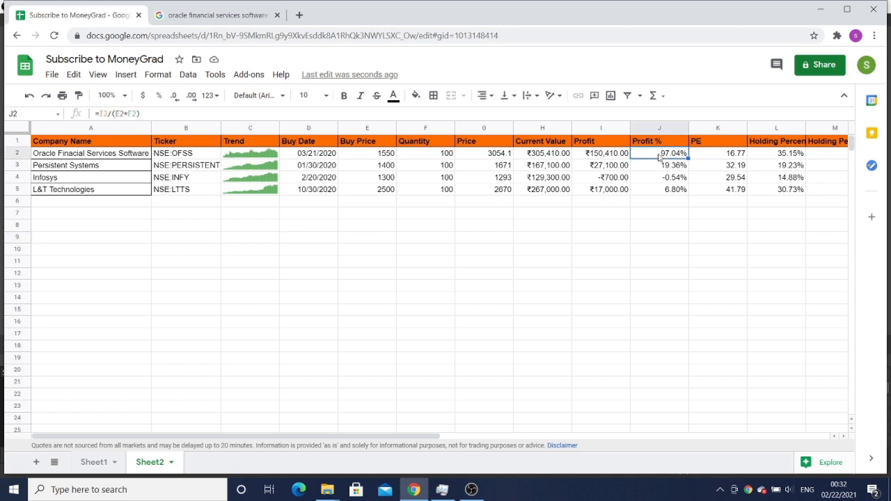
pyautogui.press('Left')
pyautogui.hotkey('shift', 'Down')
pyautogui.hotkey('shift', 'Down')
pyautogui.hotkey('shift', 'Down')
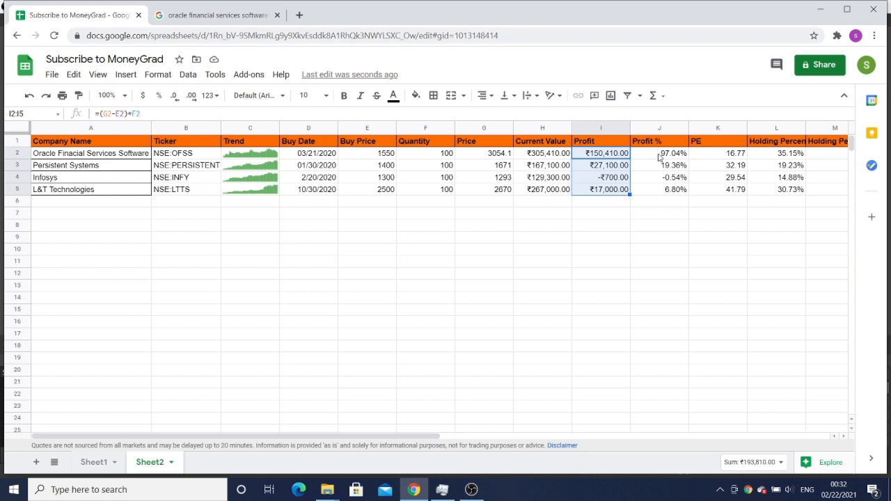
pyautogui.click(159, 77)
pyautogui.moveTo(169, 126)
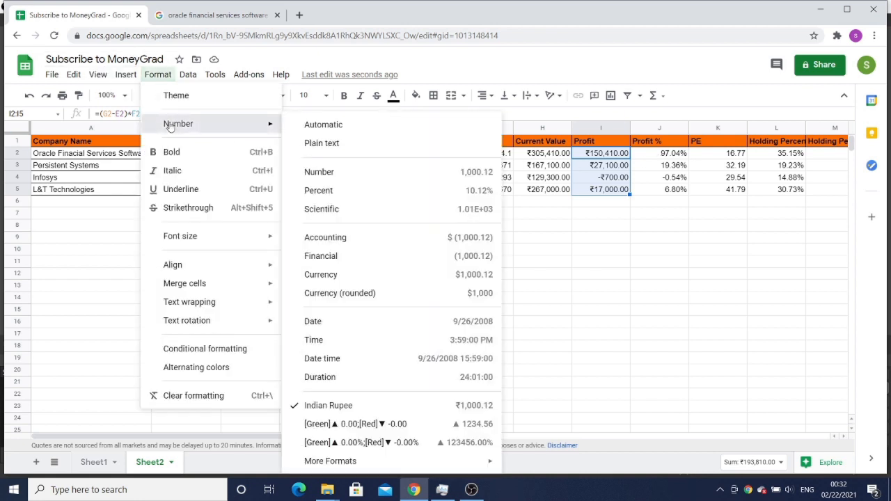
pyautogui.click(331, 425)
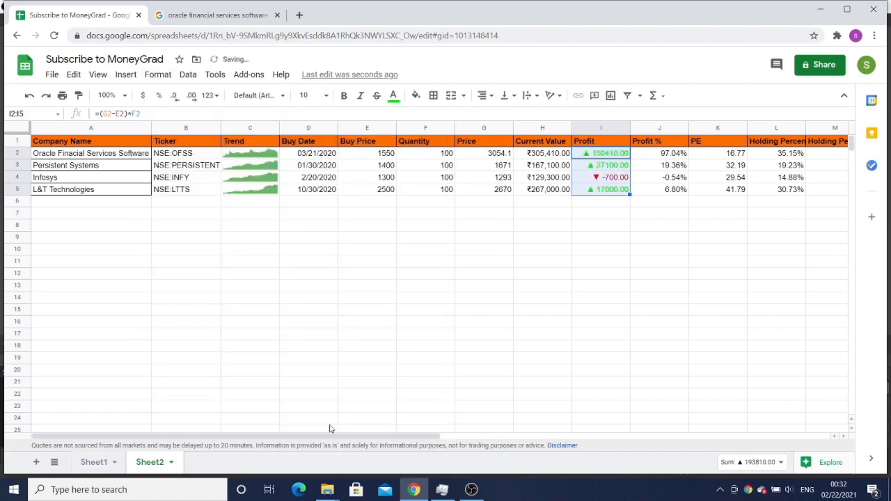
# Review the Profit and Profit % values of the four companies in I2:J5
pyautogui.click(588, 170)
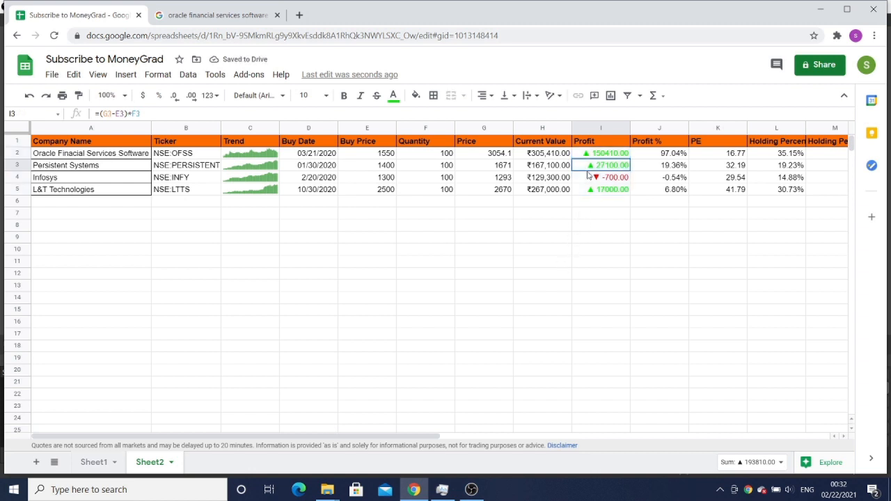
pyautogui.press('Up')
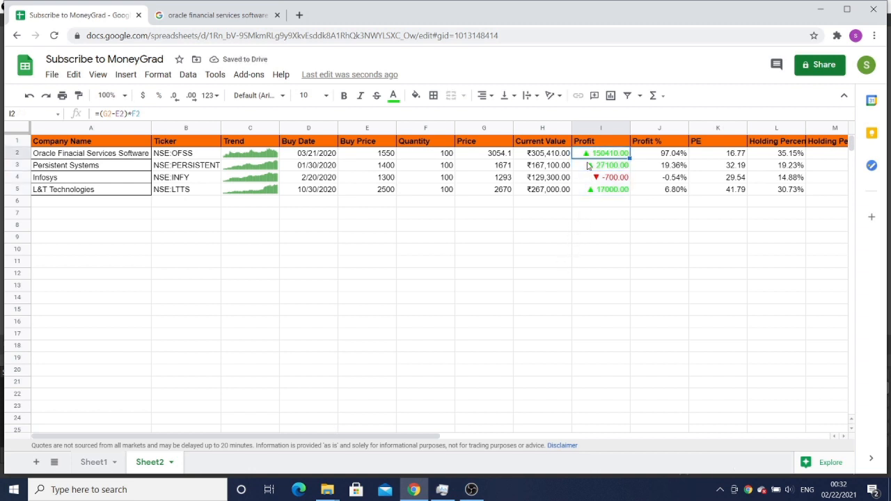
pyautogui.hotkey('shift', 'Down')
pyautogui.hotkey('shift', 'Down')
pyautogui.hotkey('shift', 'Down')
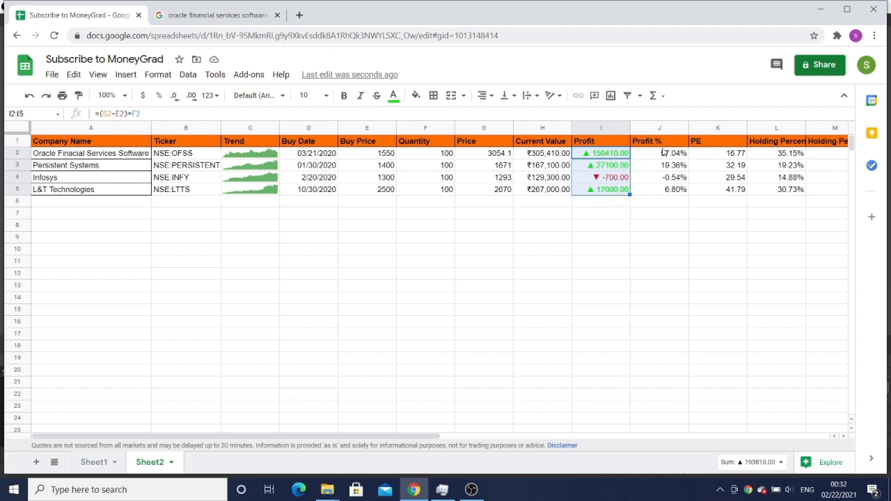
pyautogui.click(663, 150)
pyautogui.press('Down')
pyautogui.press('Up')
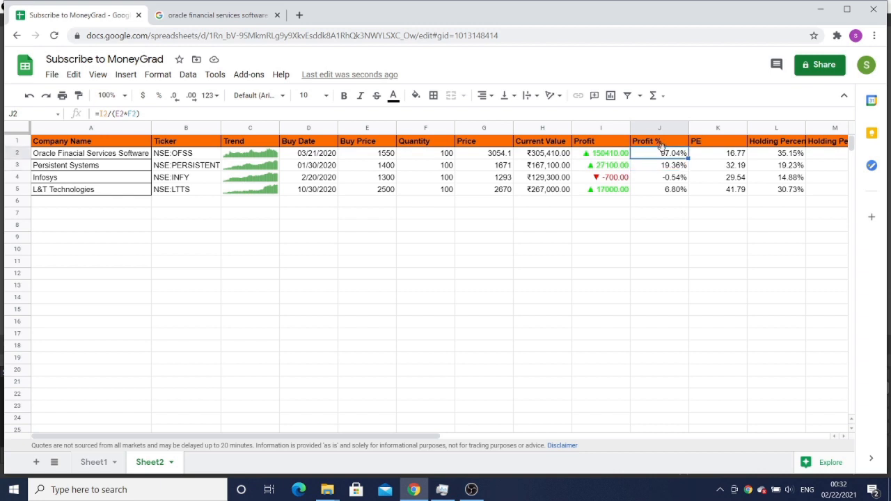
pyautogui.press('Down')
pyautogui.press('Down')
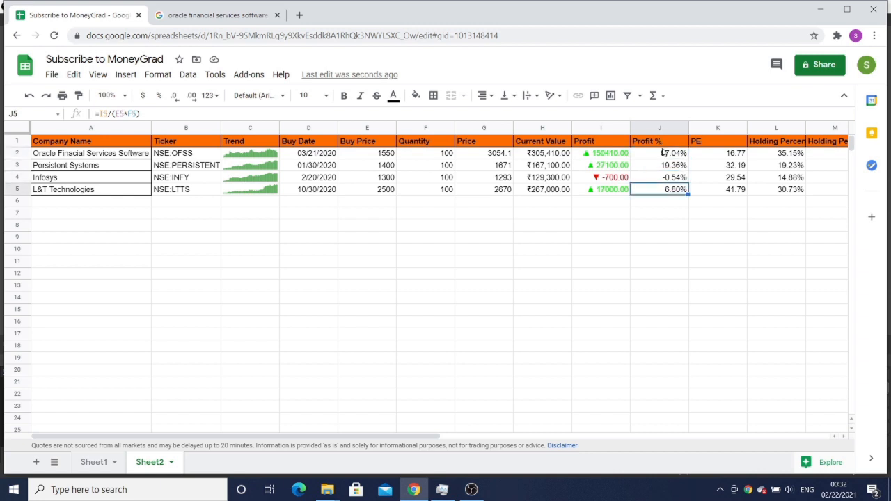
pyautogui.press('Left')
pyautogui.press('Right')
pyautogui.press('Right')
pyautogui.press('Left')
pyautogui.press('Left')
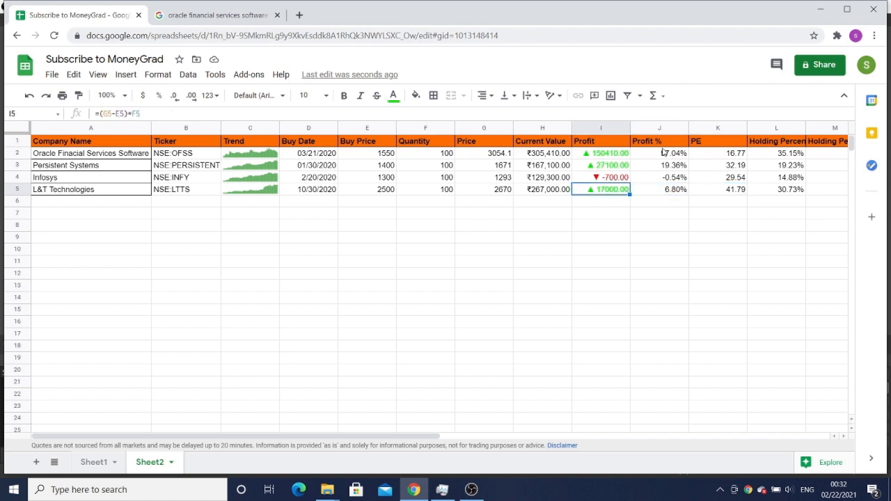
pyautogui.press('Up')
pyautogui.press('Up')
pyautogui.press('Up')
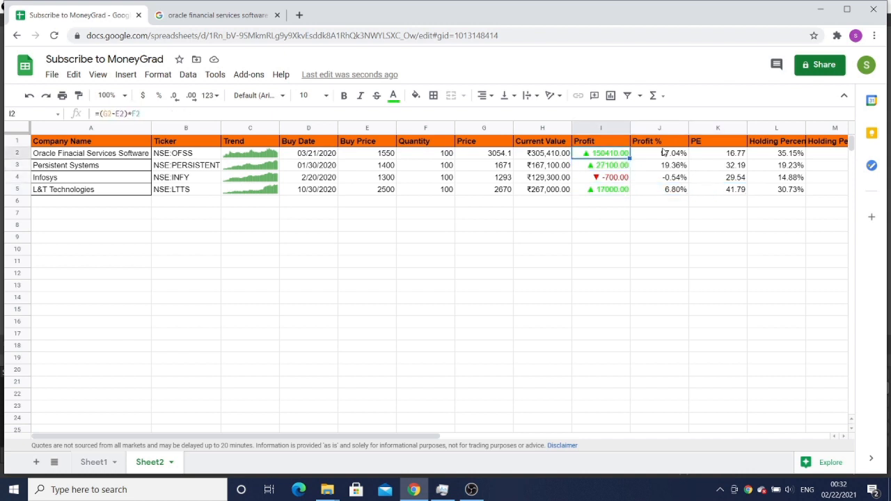
pyautogui.click(676, 157)
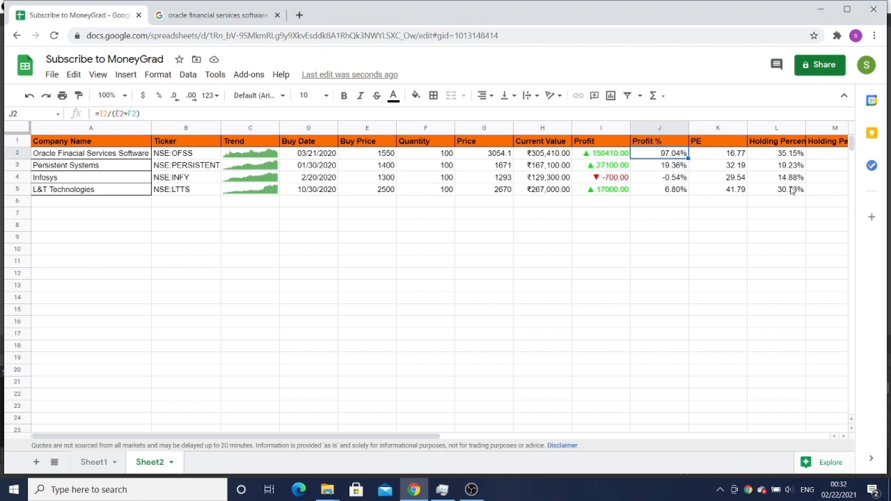
pyautogui.click(797, 154)
pyautogui.click(666, 157)
pyautogui.click(608, 163)
pyautogui.press('Down')
pyautogui.press('Down')
pyautogui.press('Down')
pyautogui.press('Down')
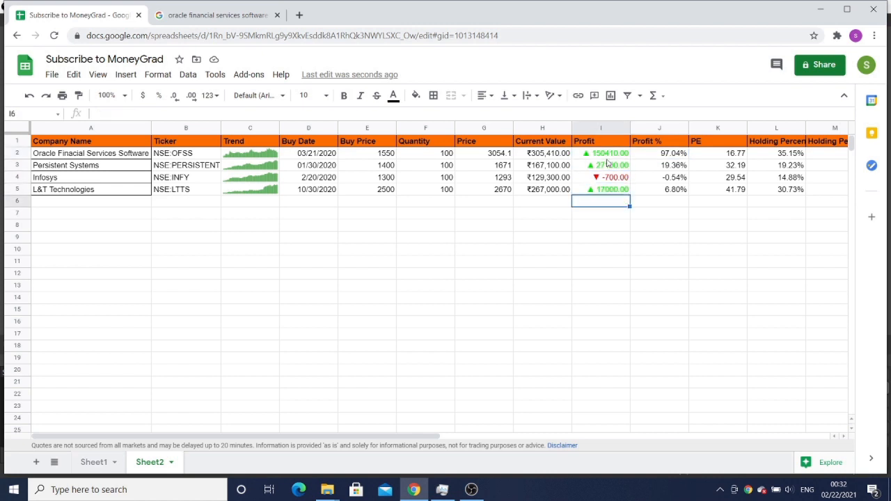
# Total the Current Value column in H7 with the formula =SUM(H2:H6)
pyautogui.press('Down')
pyautogui.press('Left')
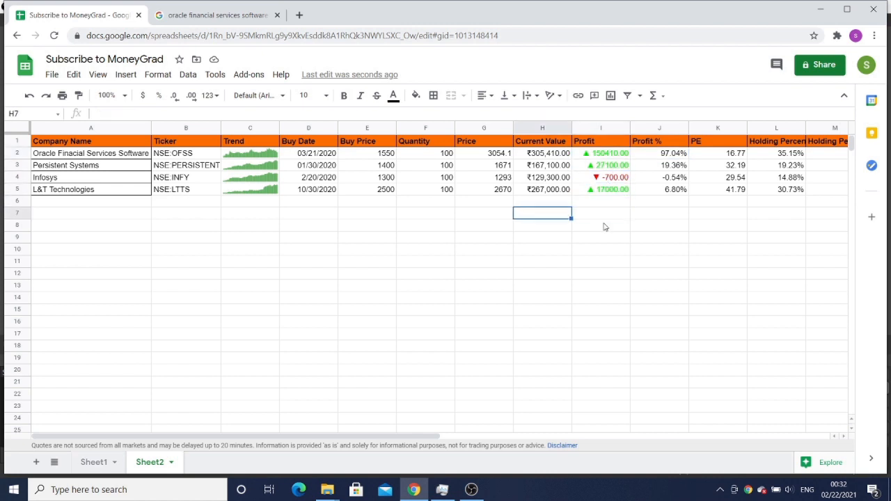
pyautogui.press('Up')
pyautogui.press('Up')
pyautogui.press('Up')
pyautogui.press('Up')
pyautogui.press('Up')
pyautogui.hotkey('shift', 'Down')
pyautogui.hotkey('shift', 'Down')
pyautogui.hotkey('shift', 'Down')
pyautogui.hotkey('shift', 'Down')
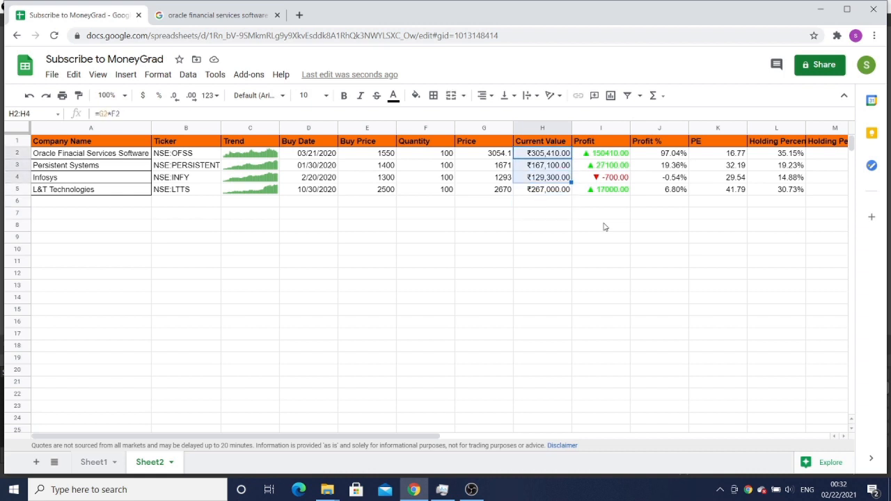
pyautogui.click(653, 97)
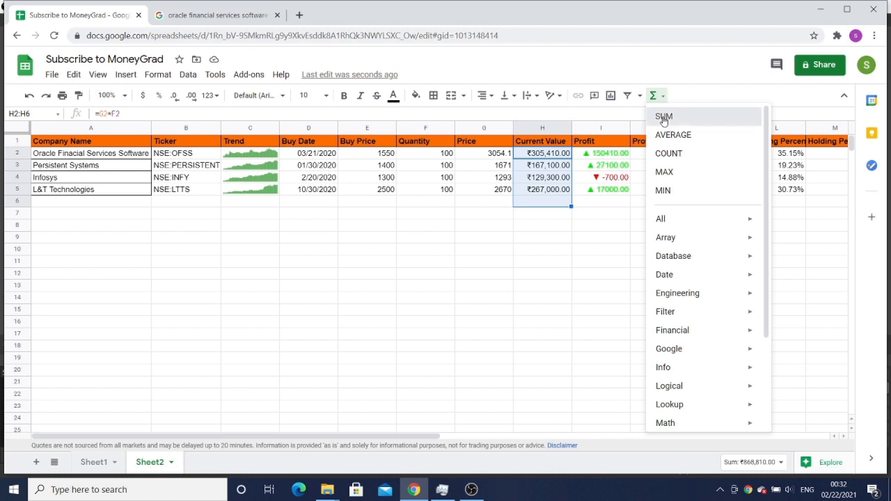
pyautogui.click(663, 116)
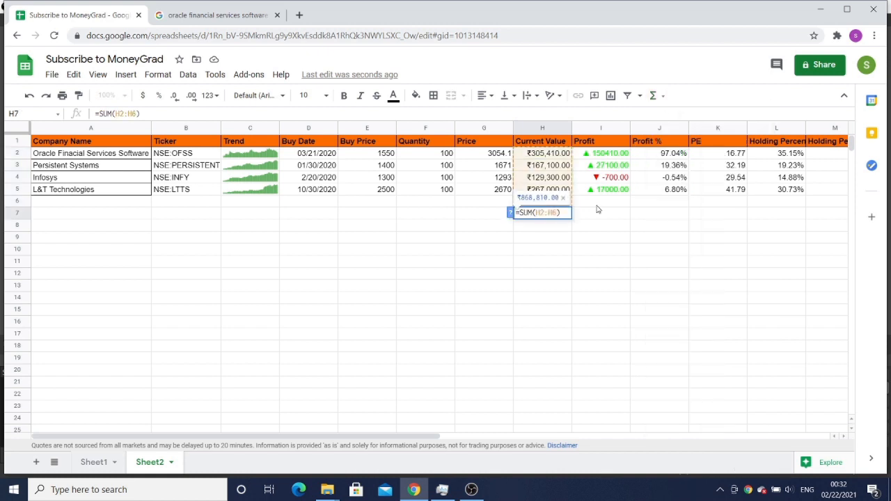
pyautogui.press('Return')
pyautogui.press('Up')
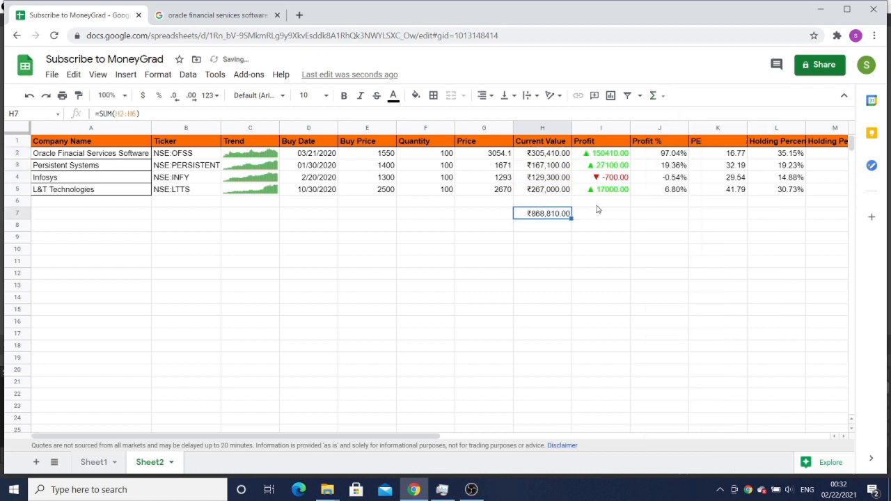
# Calculate the total invested amount in E7 with =SUMPRODUCT(E2:E5,F2:F5), multiplying Buy Price by Quantity
pyautogui.press('Left')
pyautogui.press('Left')
pyautogui.press('Left')
pyautogui.press('Left')
pyautogui.press('Right')
pyautogui.press('Left')
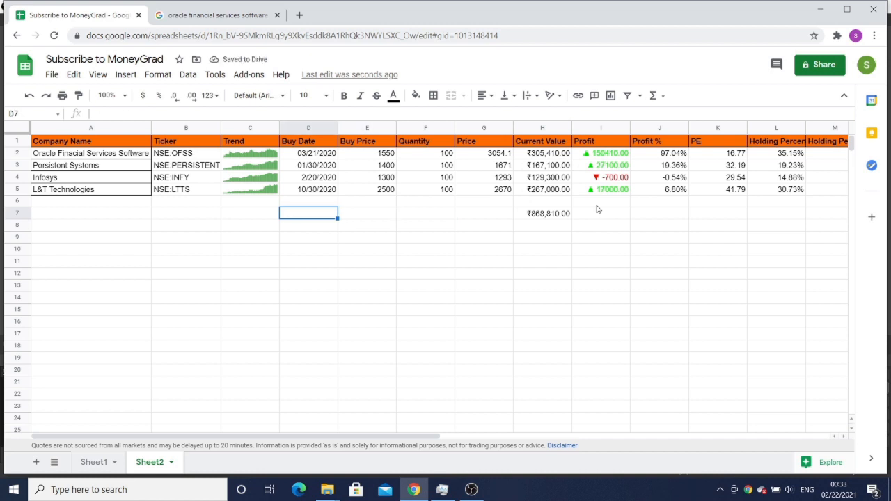
pyautogui.press('Right')
pyautogui.write('=')
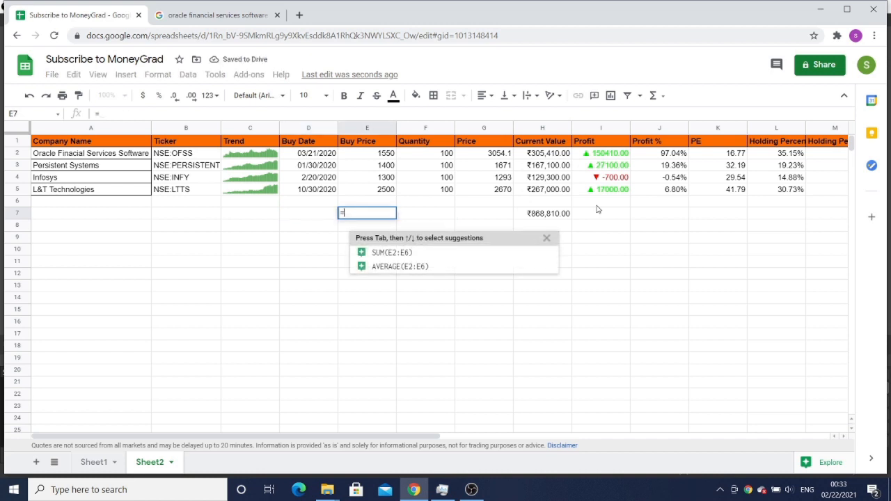
pyautogui.write('sumproduc')
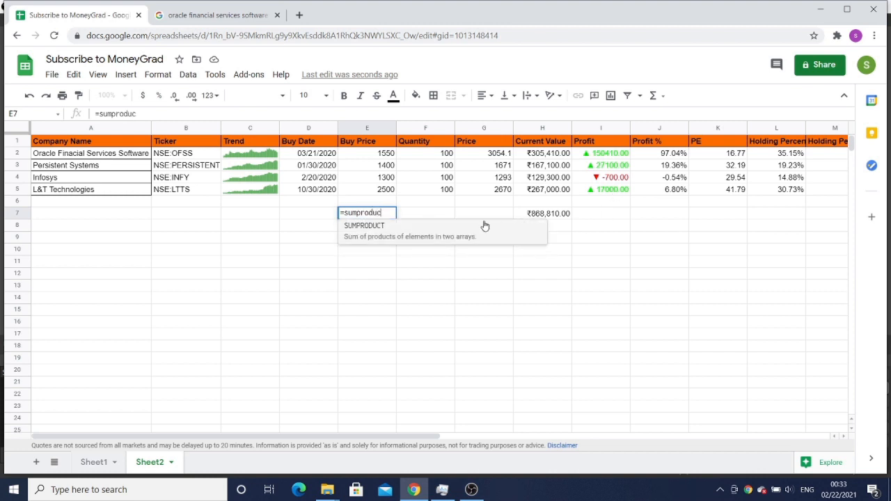
pyautogui.write('t(')
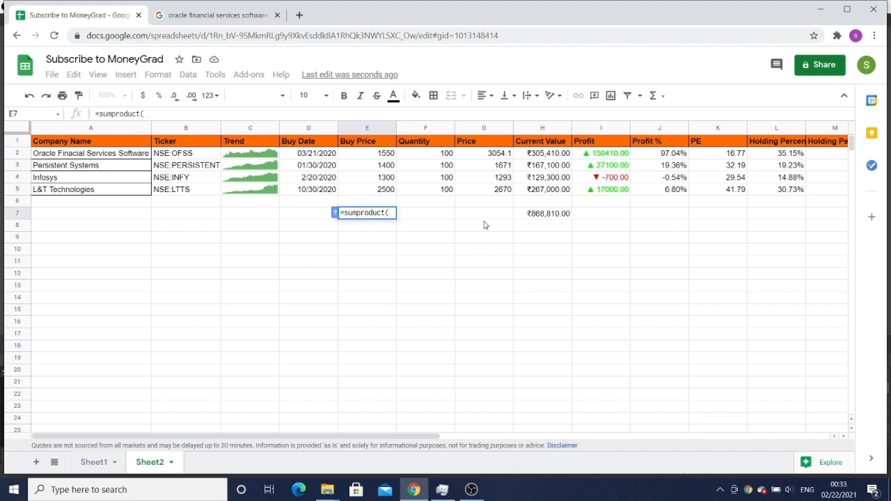
pyautogui.click(383, 154)
pyautogui.hotkey('shift', 'Down')
pyautogui.hotkey('shift', 'Down')
pyautogui.hotkey('shift', 'Down')
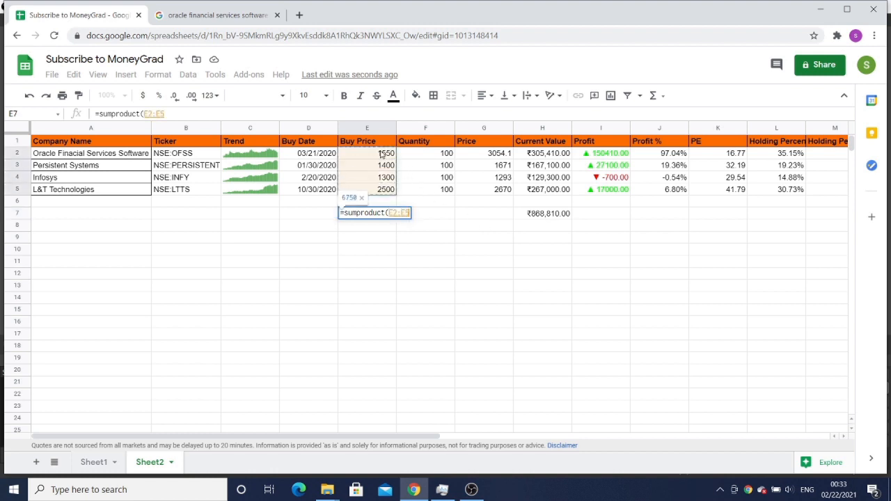
pyautogui.write(',')
pyautogui.click(428, 155)
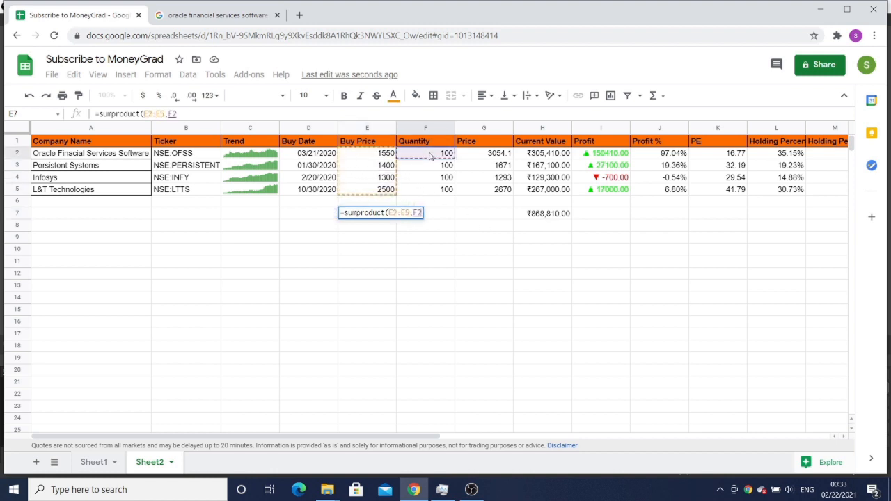
pyautogui.hotkey('shift', 'Down')
pyautogui.hotkey('shift', 'Down')
pyautogui.hotkey('shift', 'Down')
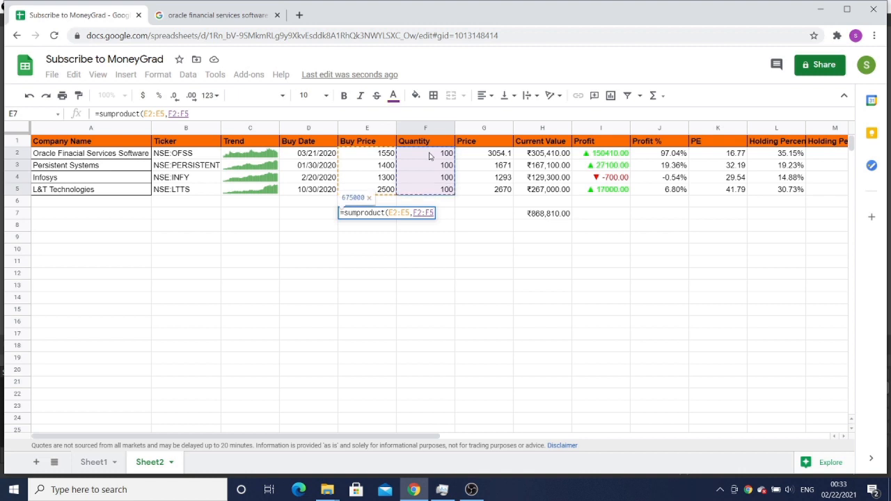
pyautogui.write(')')
pyautogui.press('Return')
# Format the Buy Price values and their total in E2:E7 as Indian Rupee
pyautogui.press('Up')
pyautogui.press('Up')
pyautogui.press('Up')
pyautogui.press('Up')
pyautogui.press('Up')
pyautogui.press('Up')
pyautogui.hotkey('shift', 'Down')
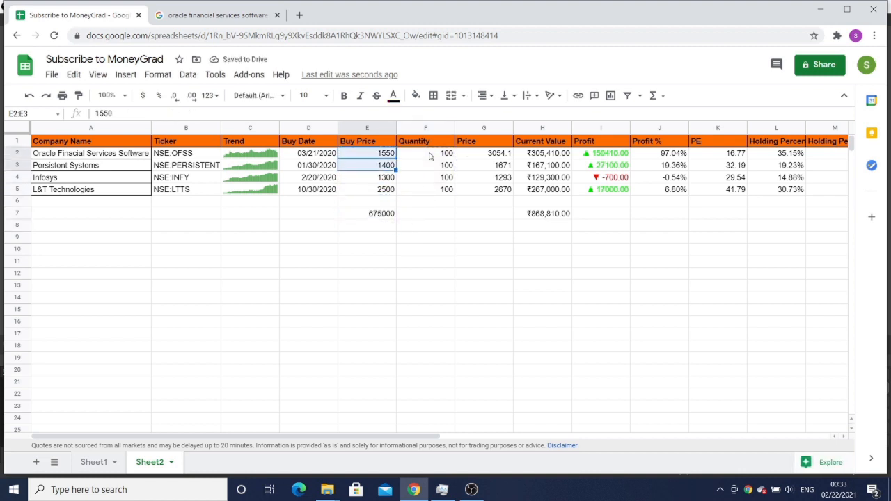
pyautogui.hotkey('shift', 'Down')
pyautogui.hotkey('shift', 'Down')
pyautogui.hotkey('shift', 'Down')
pyautogui.hotkey('shift', 'Down')
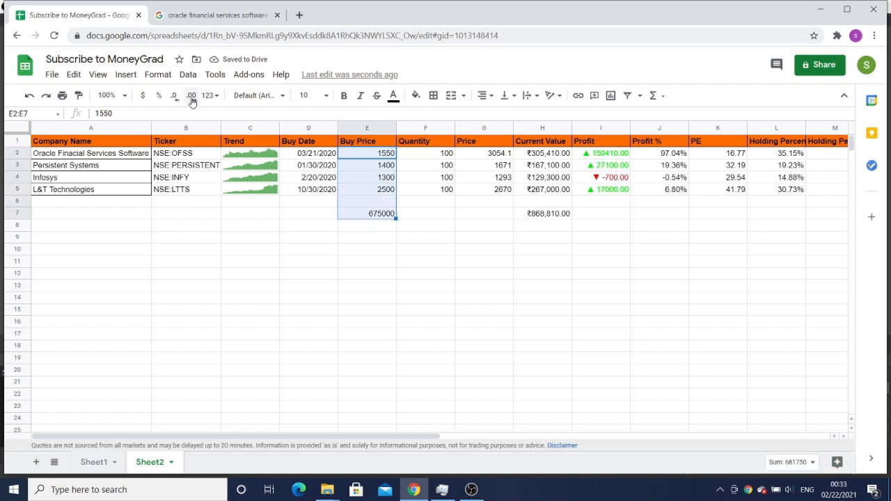
pyautogui.click(154, 75)
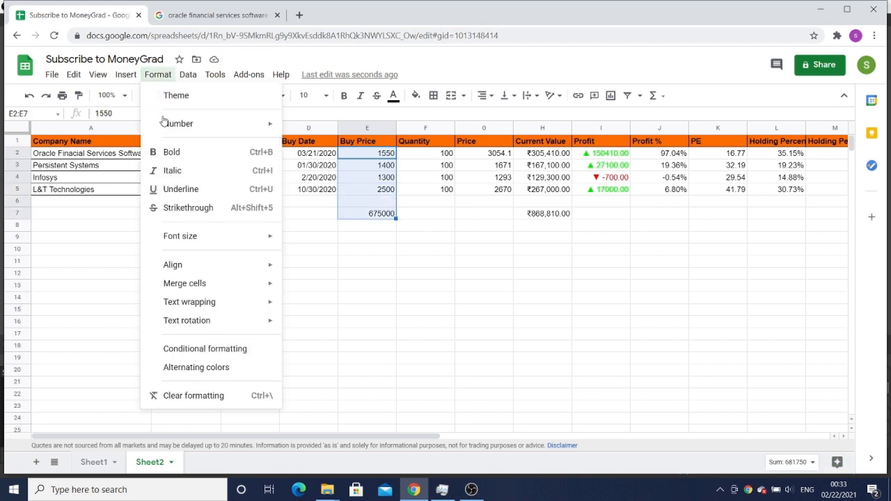
pyautogui.moveTo(177, 133)
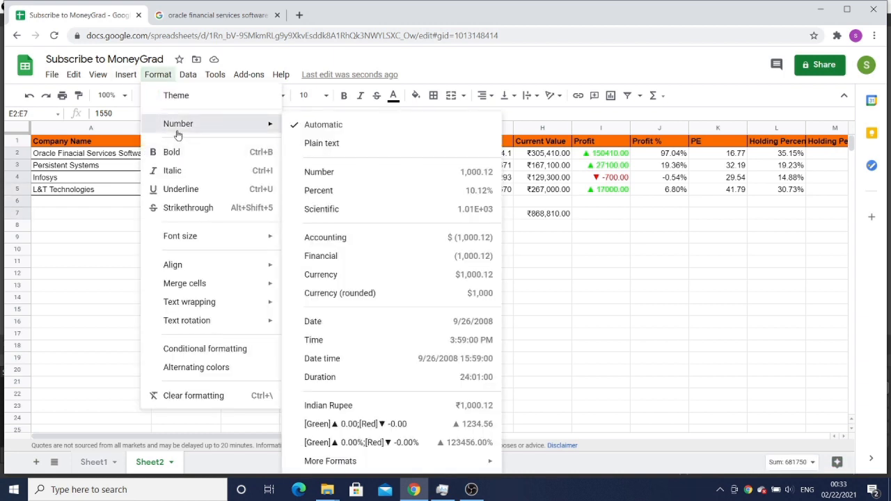
pyautogui.click(350, 408)
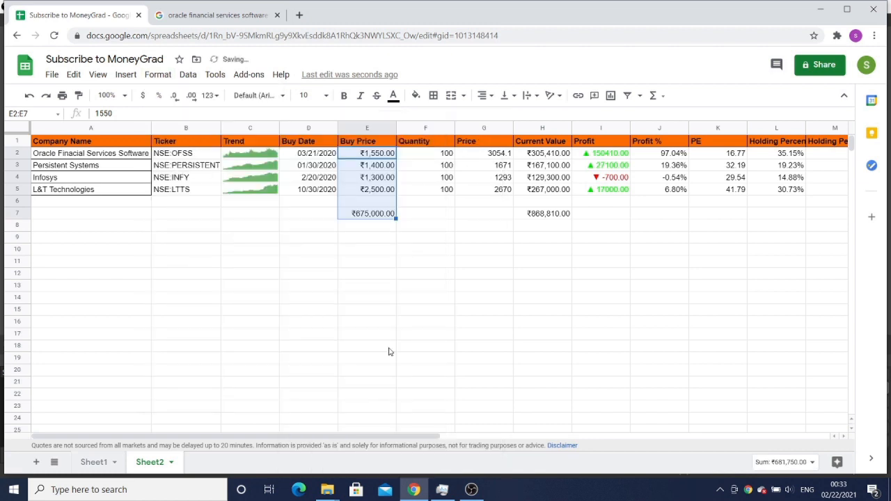
# Compare the total invested amount in E7 with the total current value in H7 and look over the company rows
pyautogui.click(416, 289)
pyautogui.press('Up')
pyautogui.press('Up')
pyautogui.press('Up')
pyautogui.press('Up')
pyautogui.press('Up')
pyautogui.press('Up')
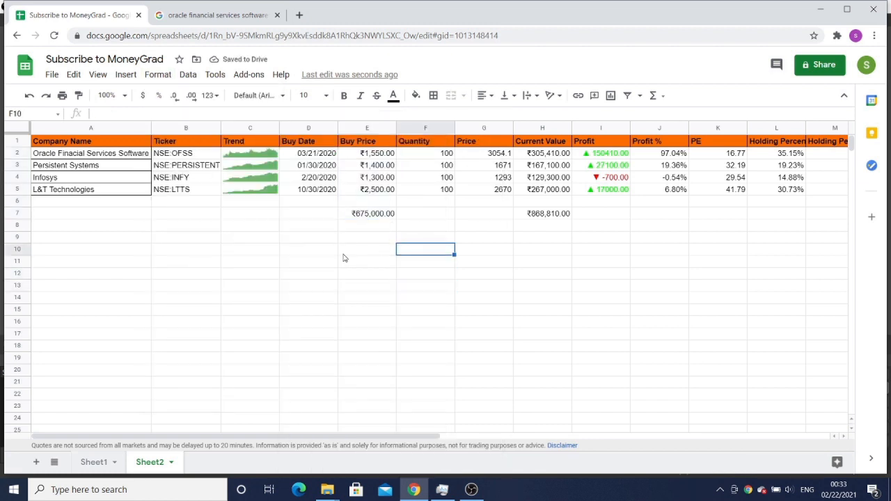
pyautogui.press('Left')
pyautogui.press('Right')
pyautogui.press('Right')
pyautogui.press('Right')
pyautogui.press('Right')
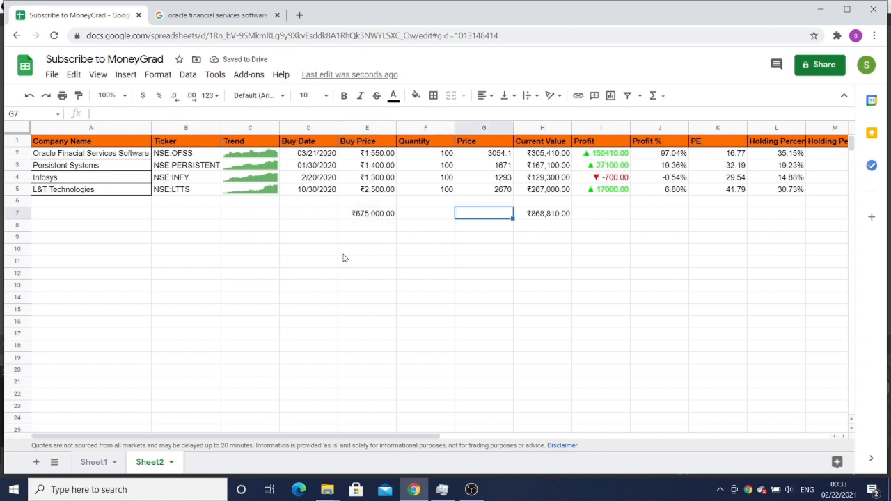
pyautogui.press('Left')
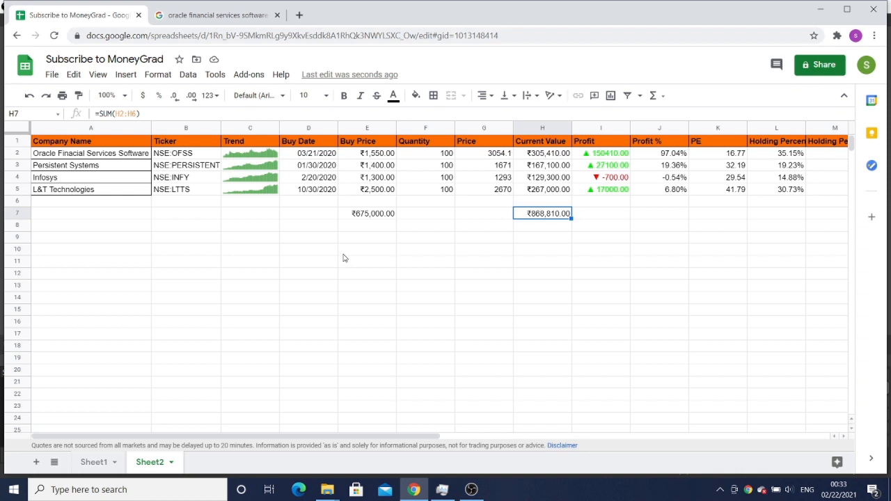
pyautogui.press('Left')
pyautogui.press('Left')
pyautogui.press('Left')
pyautogui.press('Left')
pyautogui.press('Left')
pyautogui.press('Left')
pyautogui.press('Left')
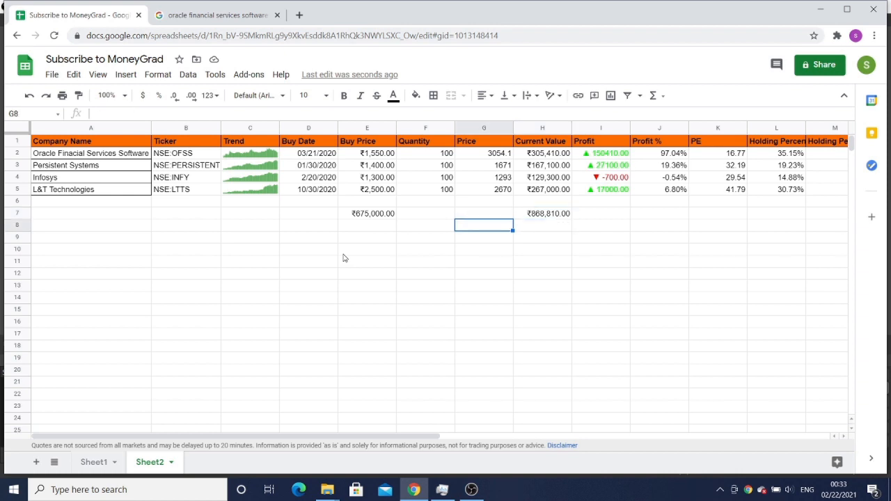
pyautogui.press('Up')
pyautogui.press('Up')
pyautogui.press('Up')
pyautogui.press('Up')
pyautogui.press('Up')
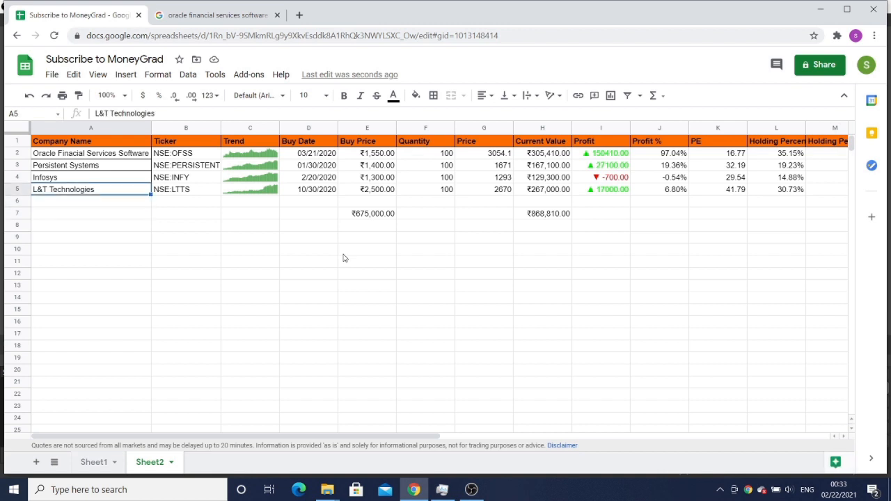
pyautogui.press('Down')
pyautogui.press('Down')
pyautogui.press('Down')
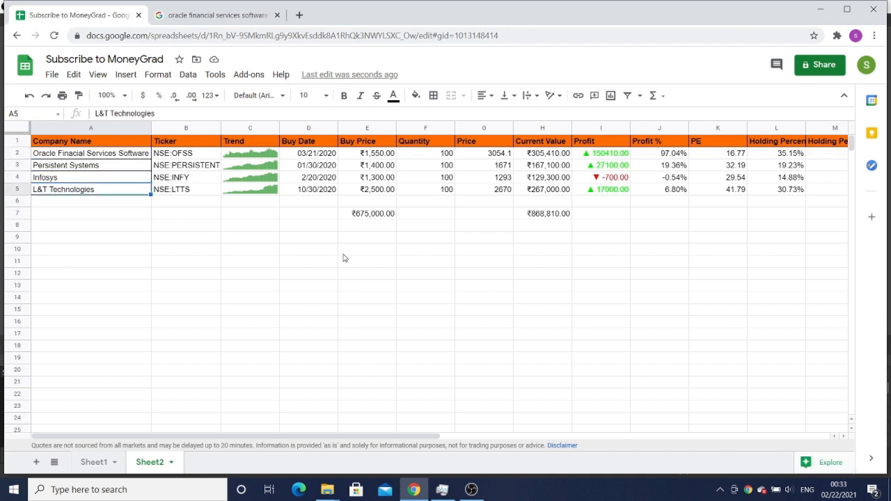
# Fill the live Price cells G2:G5 with yellow
pyautogui.press('Right')
pyautogui.press('Right')
pyautogui.press('Right')
pyautogui.press('Right')
pyautogui.press('Right')
pyautogui.press('Right')
pyautogui.press('Up')
pyautogui.press('Up')
pyautogui.press('Up')
pyautogui.hotkey('shift', 'Down')
pyautogui.hotkey('shift', 'Down')
pyautogui.hotkey('shift', 'Down')
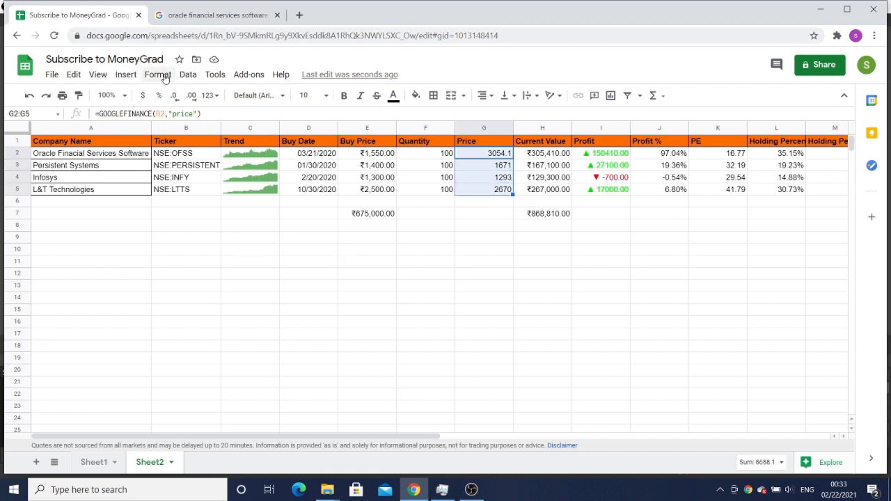
pyautogui.click(415, 95)
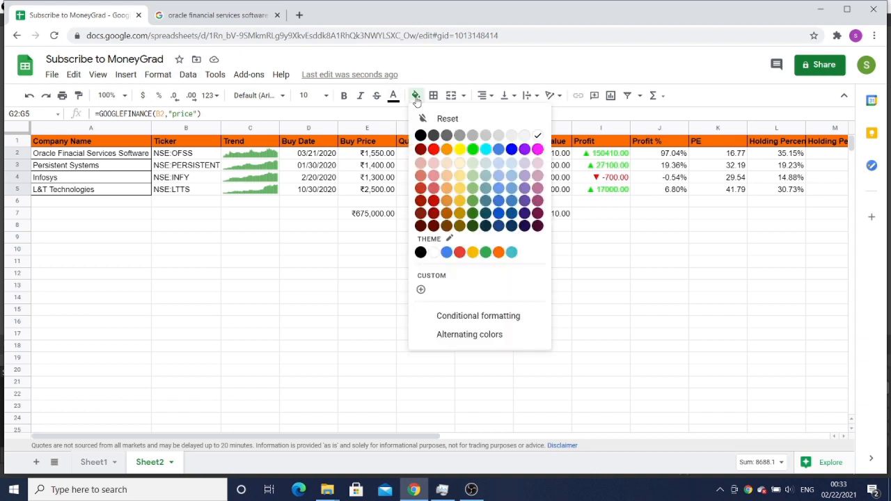
pyautogui.click(459, 151)
pyautogui.click(472, 253)
pyautogui.press('Up')
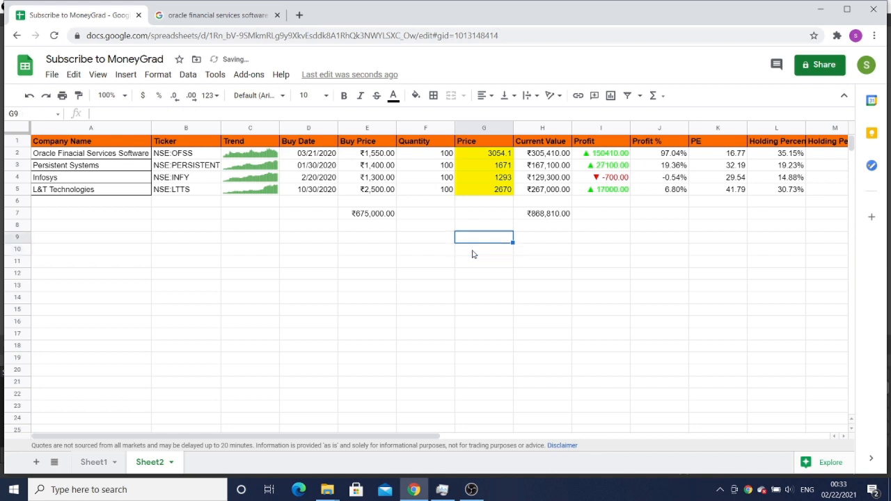
# Examine the PE values and their GOOGLEFINANCE formulas in K2:K5 for the four companies
pyautogui.press('Right')
pyautogui.press('Right')
pyautogui.press('Right')
pyautogui.press('Right')
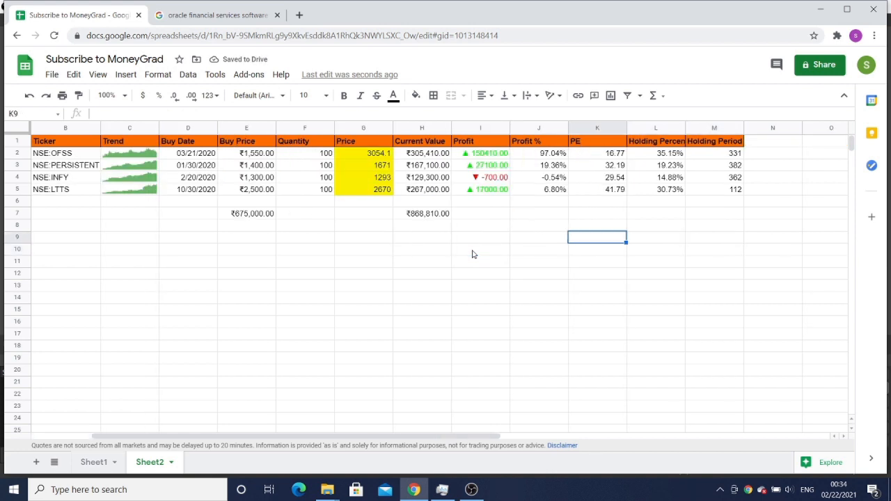
pyautogui.press('Up')
pyautogui.press('Up')
pyautogui.press('Up')
pyautogui.press('Up')
pyautogui.press('Up')
pyautogui.press('Up')
pyautogui.press('Up')
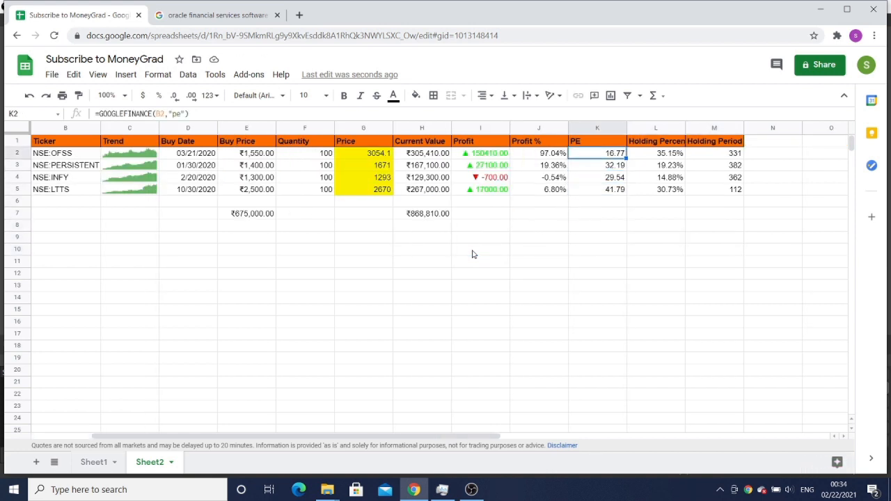
pyautogui.press('Down')
pyautogui.press('Down')
pyautogui.press('Down')
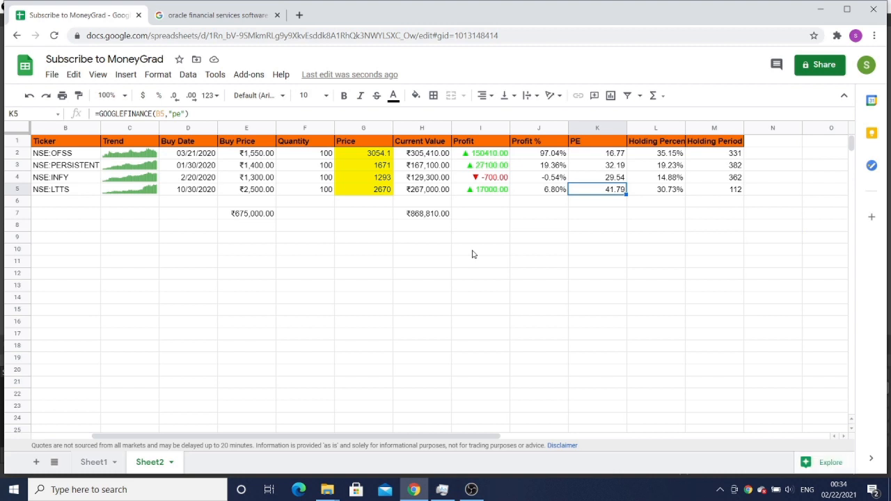
# Insert a new chart from empty cell A9 and place it beneath the portfolio table
pyautogui.press('Down')
pyautogui.press('Down')
pyautogui.press('Down')
pyautogui.press('Left')
pyautogui.press('Left')
pyautogui.press('Left')
pyautogui.press('Left')
pyautogui.press('Left')
pyautogui.press('Left')
pyautogui.press('Left')
pyautogui.press('Left')
pyautogui.press('Left')
pyautogui.press('Left')
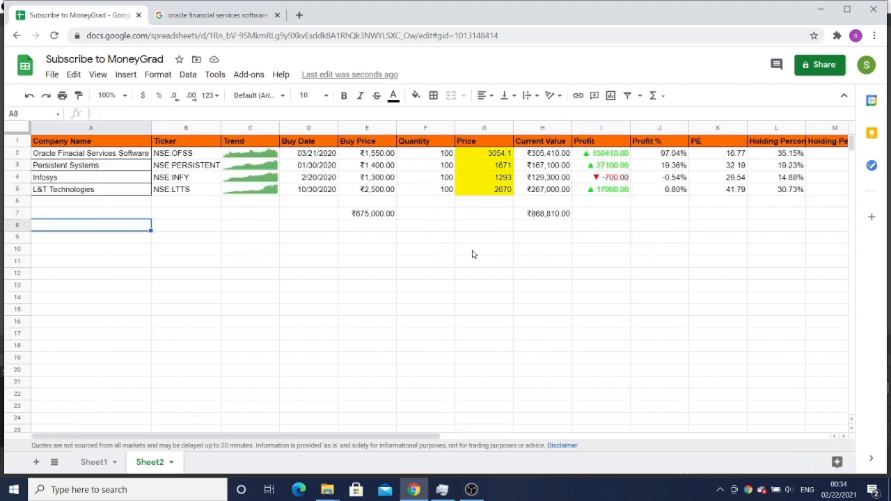
pyautogui.press('Down')
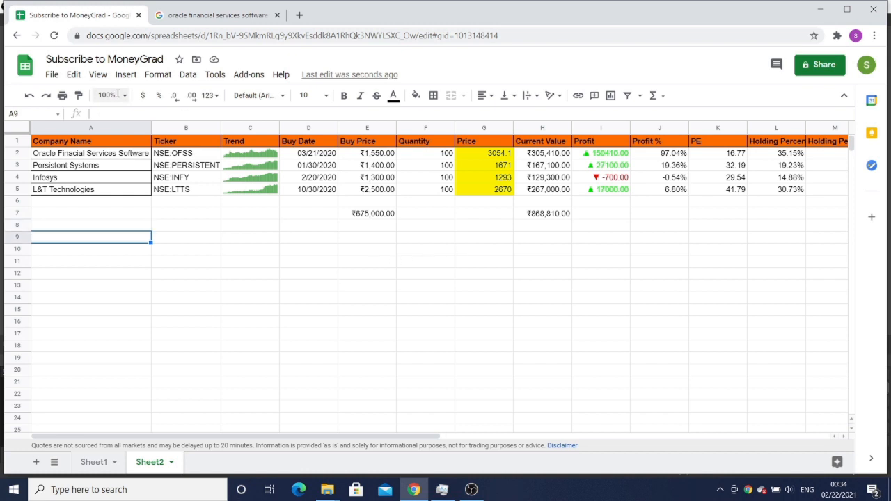
pyautogui.click(126, 75)
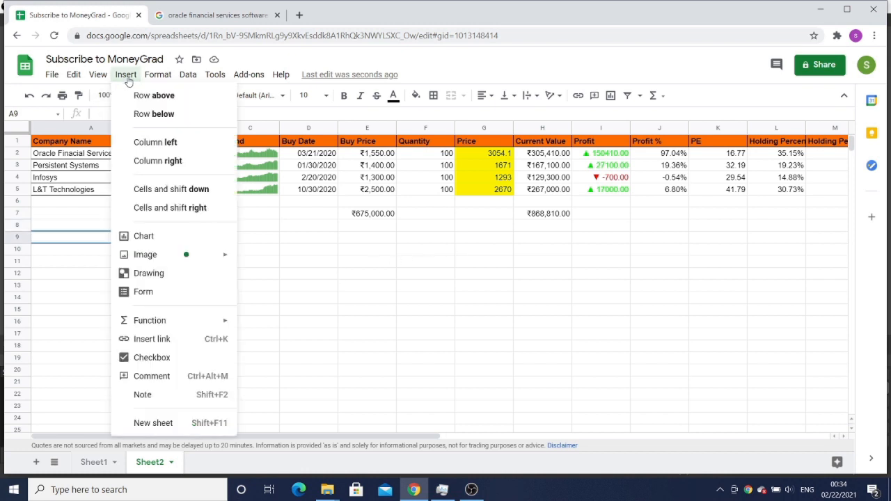
pyautogui.click(149, 241)
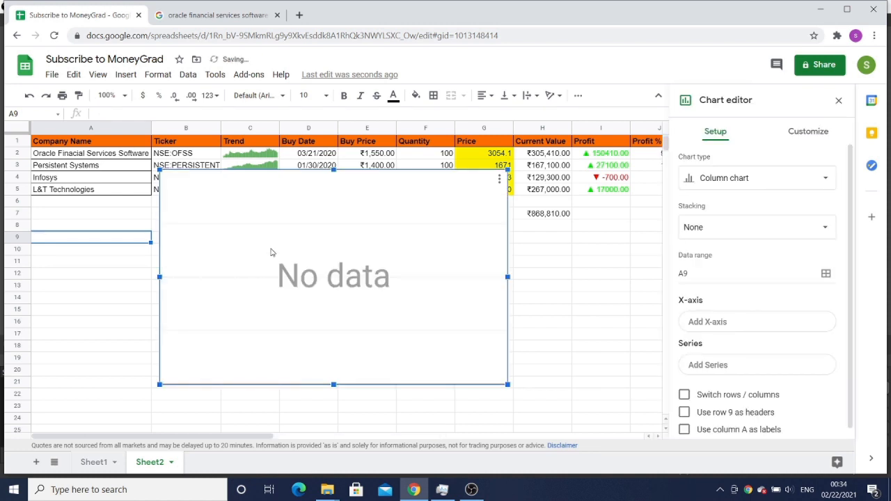
pyautogui.moveTo(268, 250); pyautogui.dragTo(180, 302)
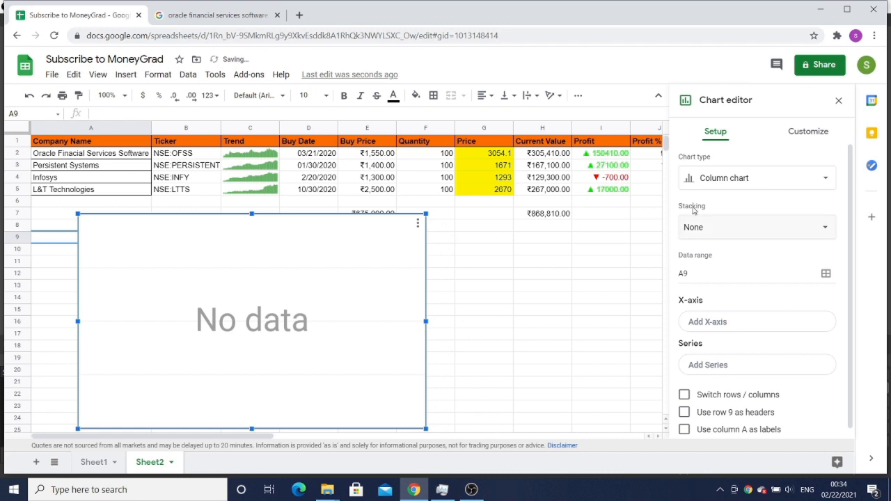
# Change the empty chart's type to Doughnut chart
pyautogui.click(719, 181)
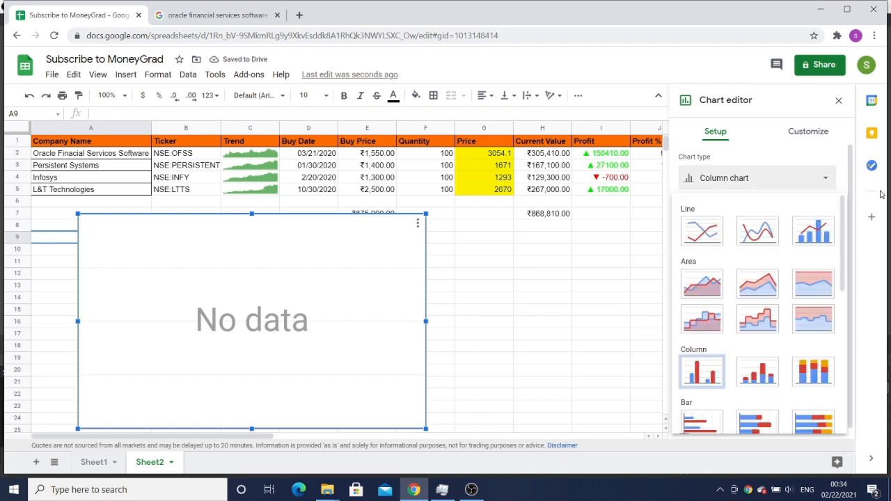
pyautogui.moveTo(842, 221); pyautogui.dragTo(839, 322)
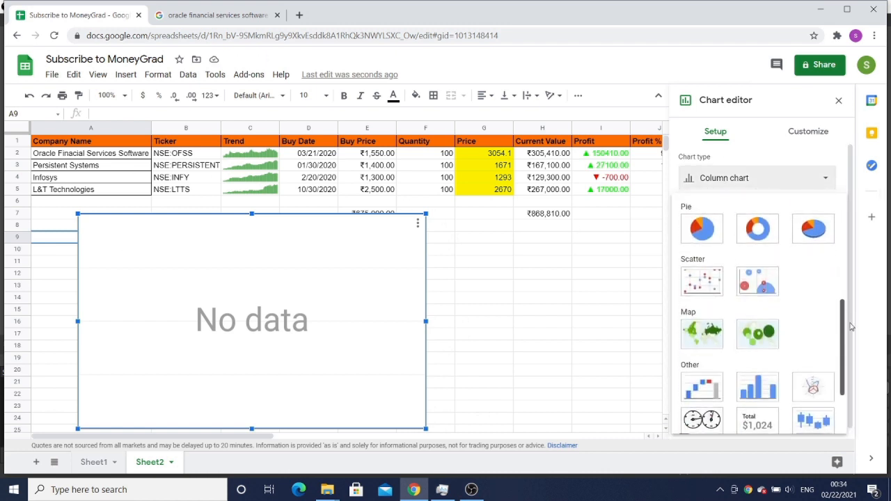
pyautogui.click(770, 239)
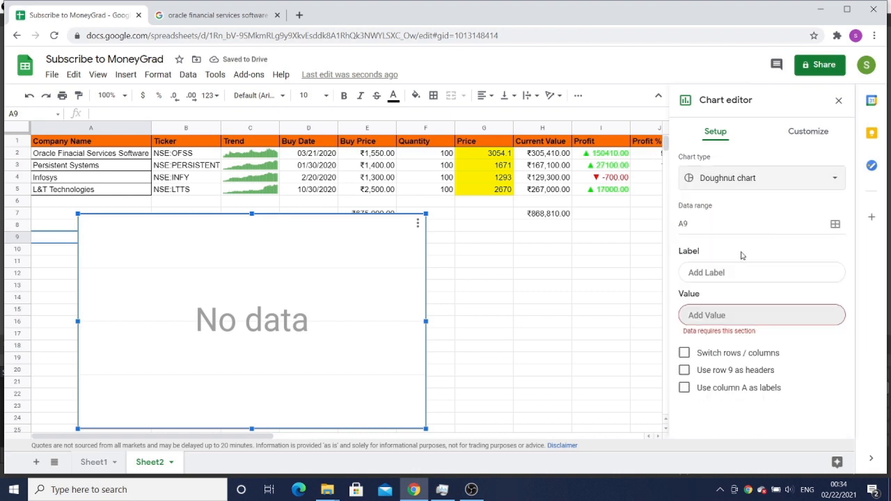
# Set the doughnut chart's data range to the company names in A1:A5
pyautogui.click(835, 223)
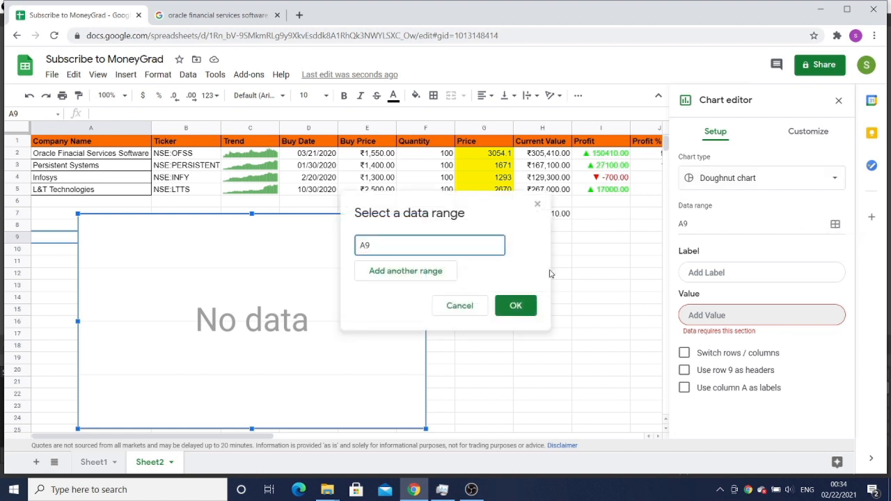
pyautogui.click(87, 142)
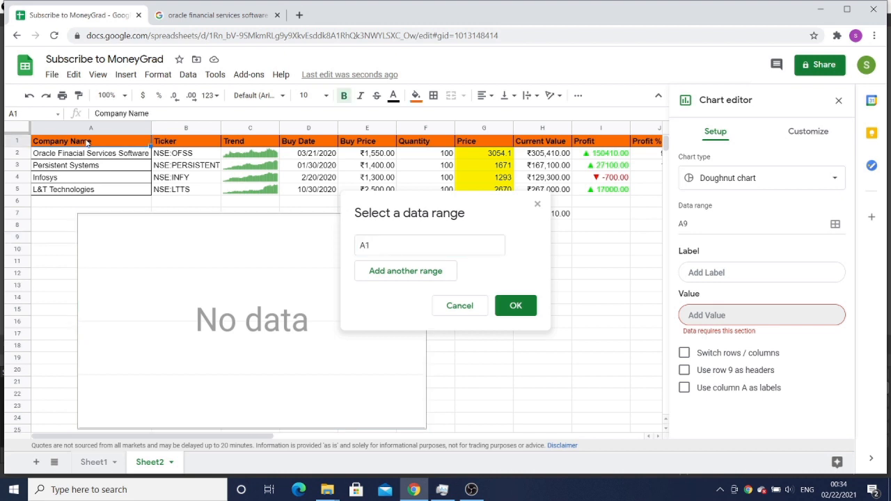
pyautogui.hotkey('shift', 'Down')
pyautogui.hotkey('shift', 'Down')
pyautogui.hotkey('shift', 'Down')
pyautogui.hotkey('shift', 'Down')
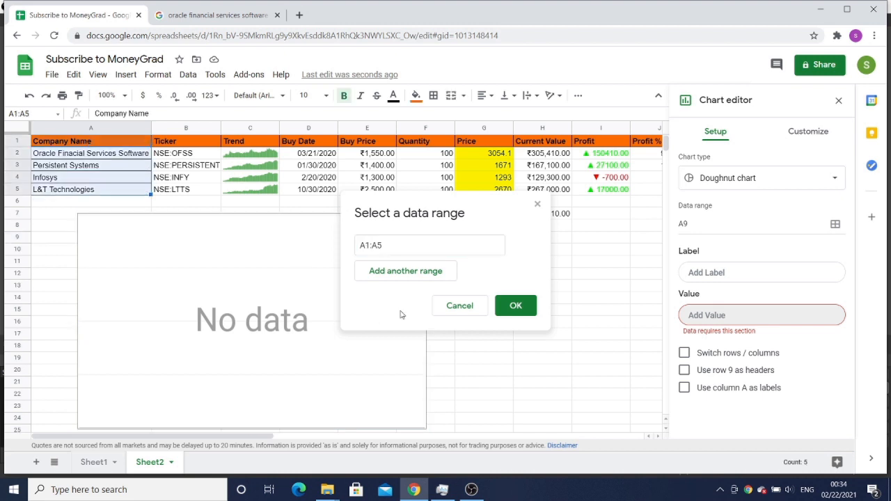
pyautogui.click(514, 309)
# Add the holding percentages in L2:L5 as the doughnut chart's value
pyautogui.click(703, 349)
pyautogui.click(413, 251)
pyautogui.click(548, 154)
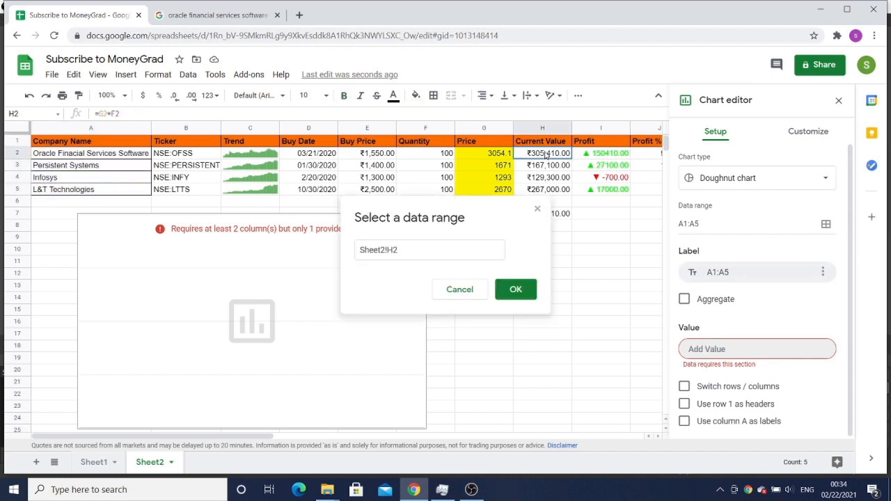
pyautogui.press('Right')
pyautogui.press('Right')
pyautogui.press('Right')
pyautogui.press('Right')
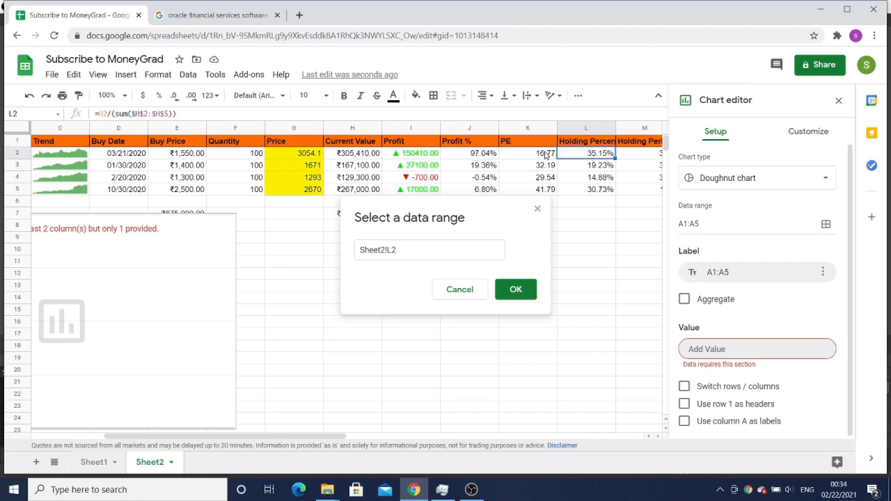
pyautogui.hotkey('shift', 'Down')
pyautogui.hotkey('shift', 'Down')
pyautogui.hotkey('shift', 'Down')
pyautogui.click(515, 289)
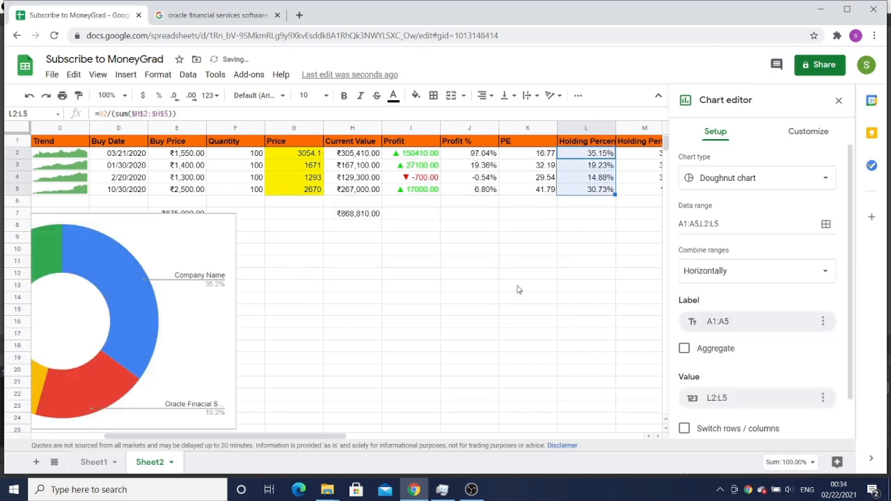
# Reopen the doughnut chart for editing and make it use row 1 as headers
pyautogui.click(400, 323)
pyautogui.click(318, 314)
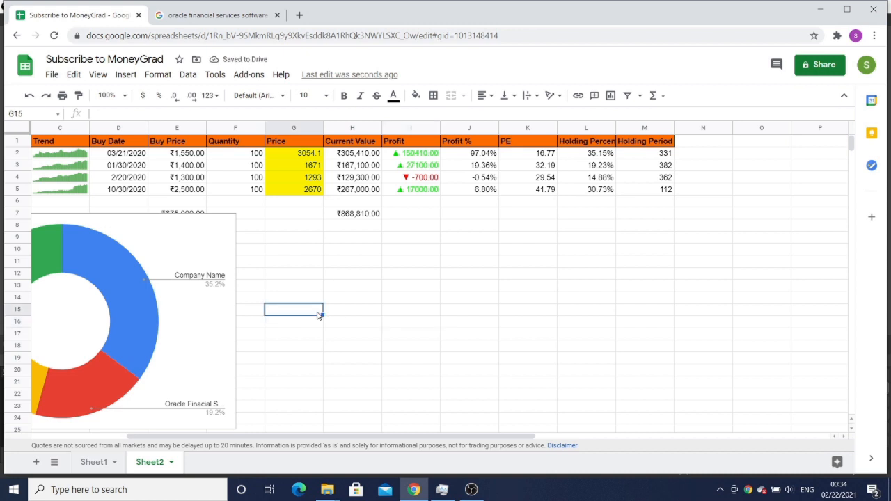
pyautogui.click(242, 315)
pyautogui.click(163, 311)
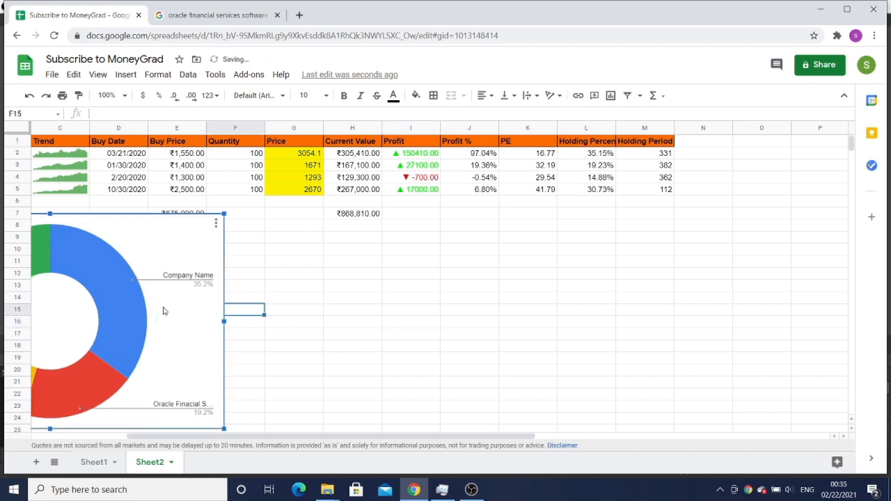
pyautogui.doubleClick(135, 253)
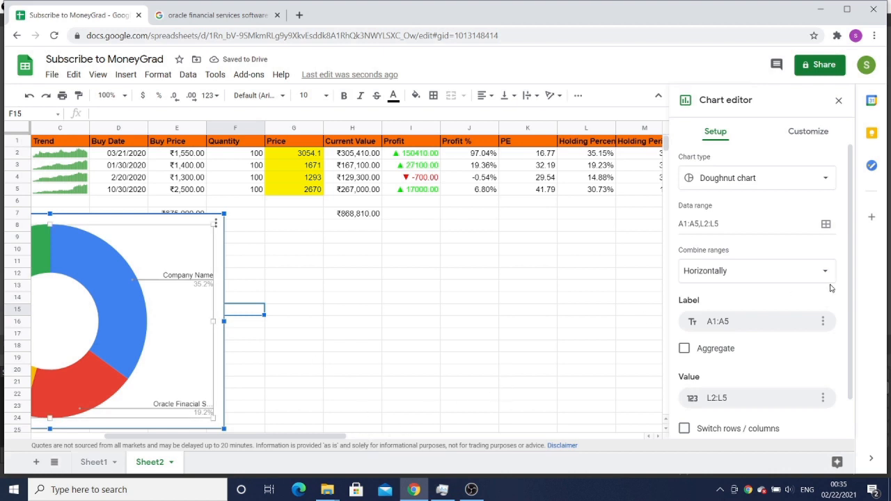
pyautogui.scroll(-2, 825, 287)
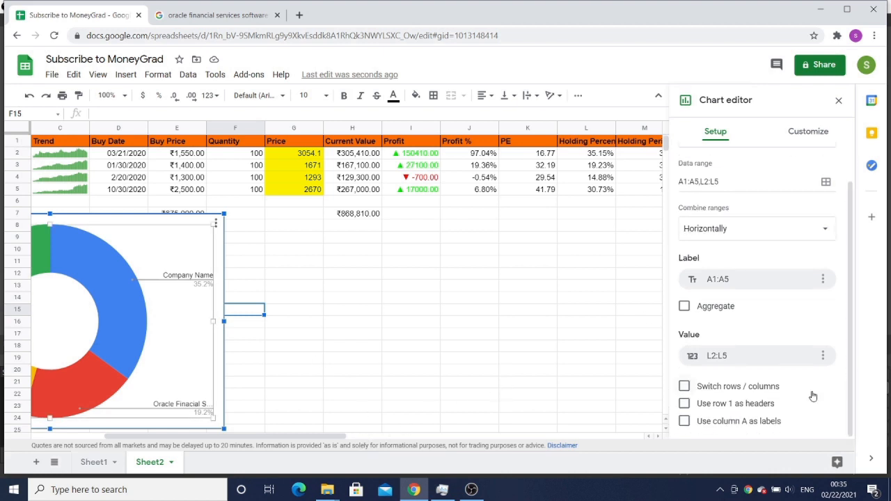
pyautogui.click(685, 405)
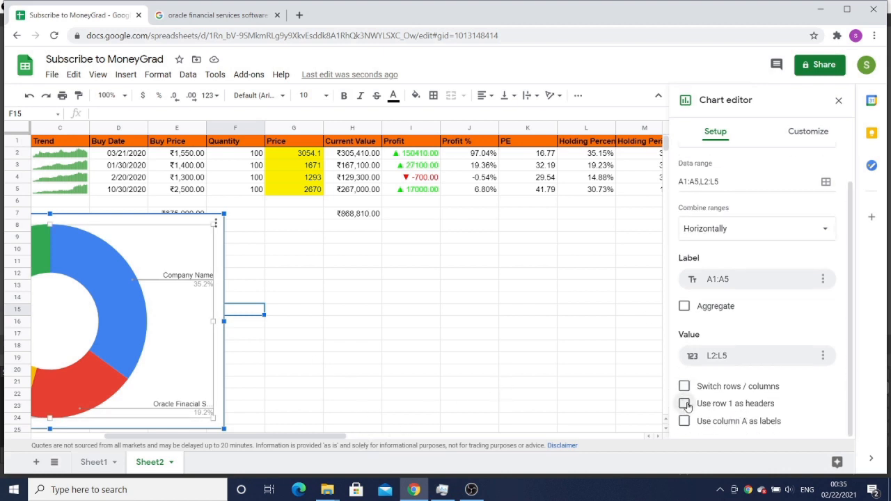
# Move the doughnut chart to the sheet's left edge just below the totals row and shrink it
pyautogui.click(316, 342)
pyautogui.press('Left')
pyautogui.press('Left')
pyautogui.press('Left')
pyautogui.press('Left')
pyautogui.press('Left')
pyautogui.press('Left')
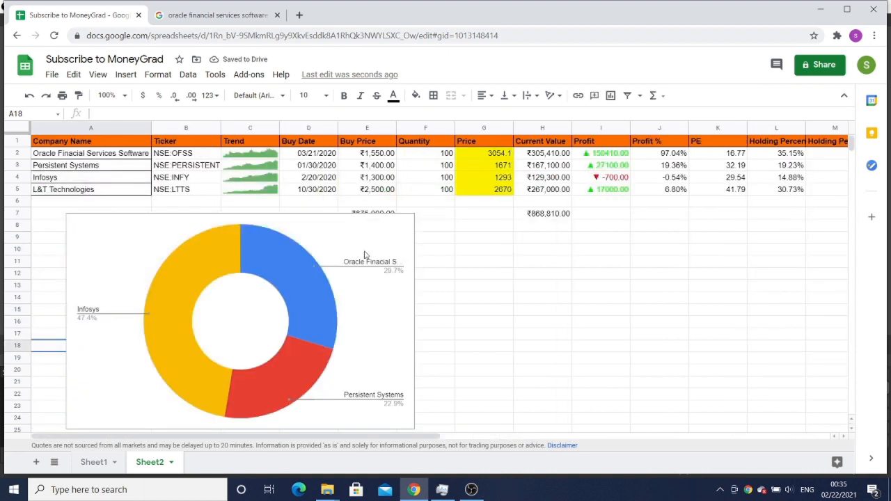
pyautogui.click(283, 274)
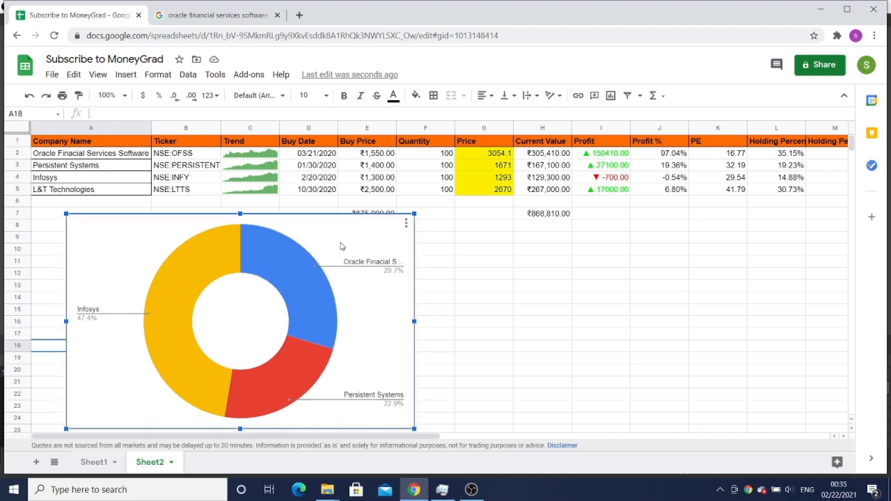
pyautogui.moveTo(340, 247); pyautogui.dragTo(305, 253)
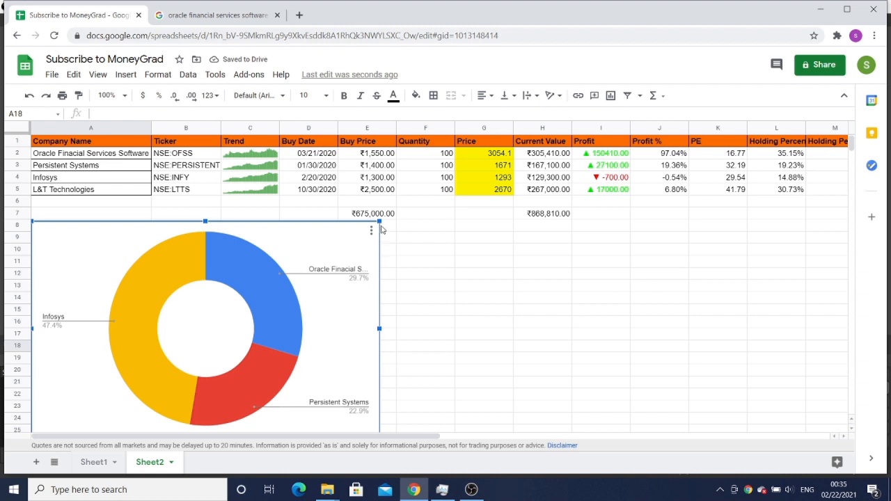
pyautogui.moveTo(379, 221); pyautogui.dragTo(368, 229)
# Correct the doughnut chart's value range to L1:L5 so it includes the Holding Percentage header, and close the chart settings
pyautogui.doubleClick(352, 251)
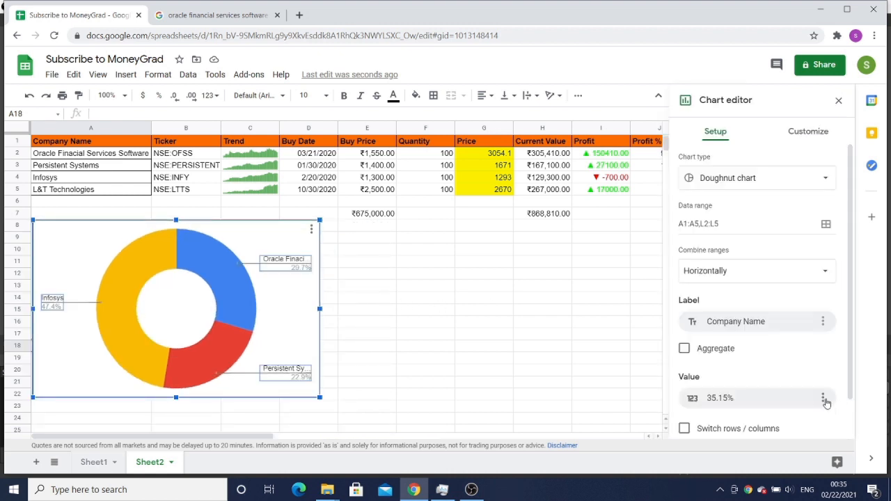
pyautogui.click(788, 401)
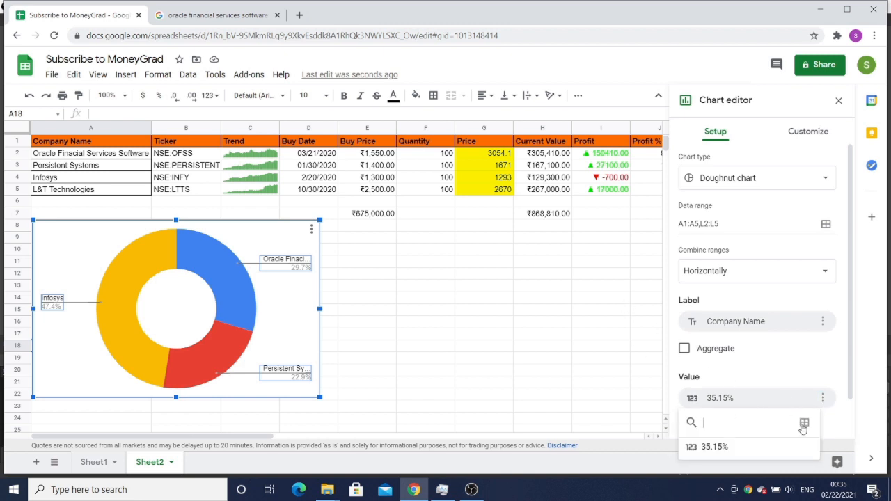
pyautogui.click(805, 424)
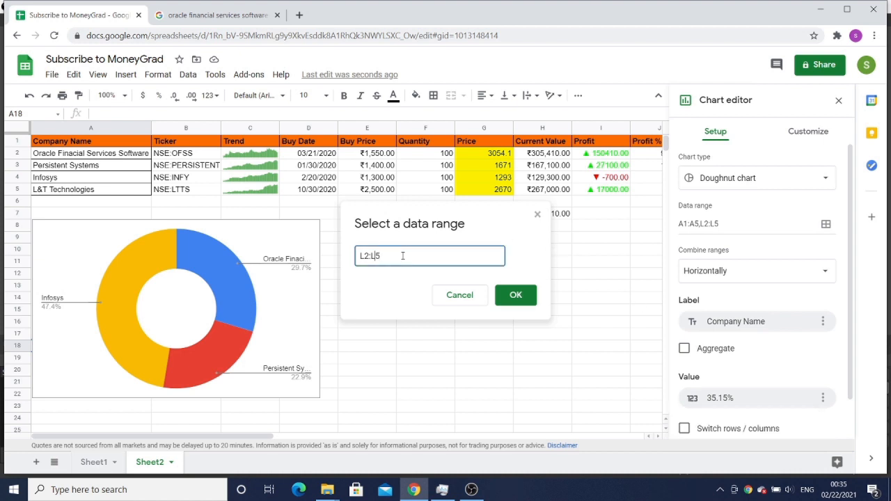
pyautogui.press('BackSpace')
pyautogui.write('1')
pyautogui.click(516, 295)
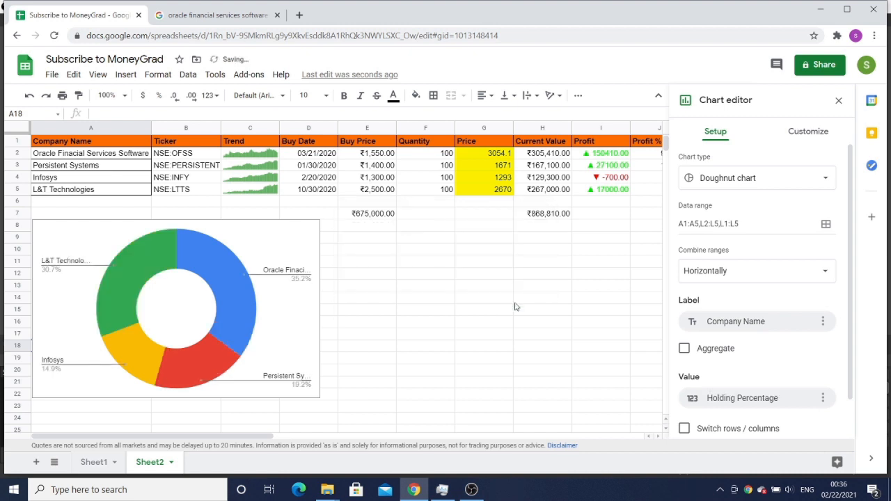
pyautogui.click(462, 258)
pyautogui.click(595, 202)
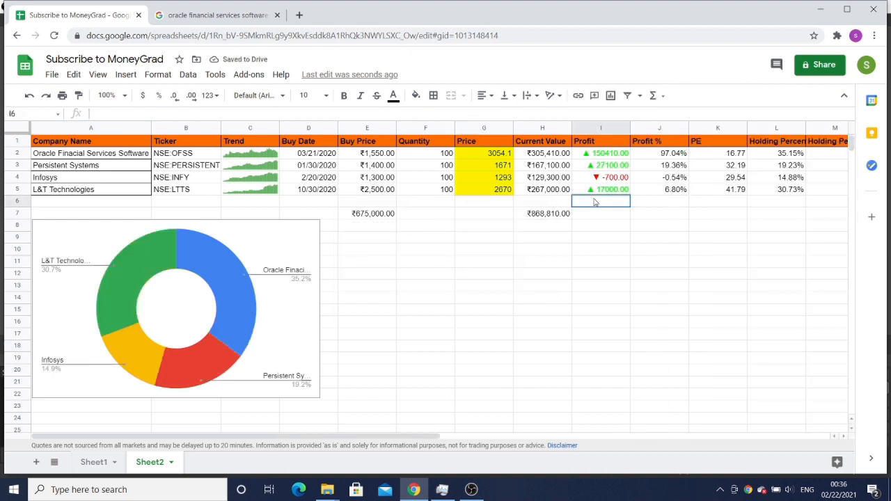
# Open the doughnut chart's title settings and enter the chart title "Holding Percentae"
pyautogui.click(787, 155)
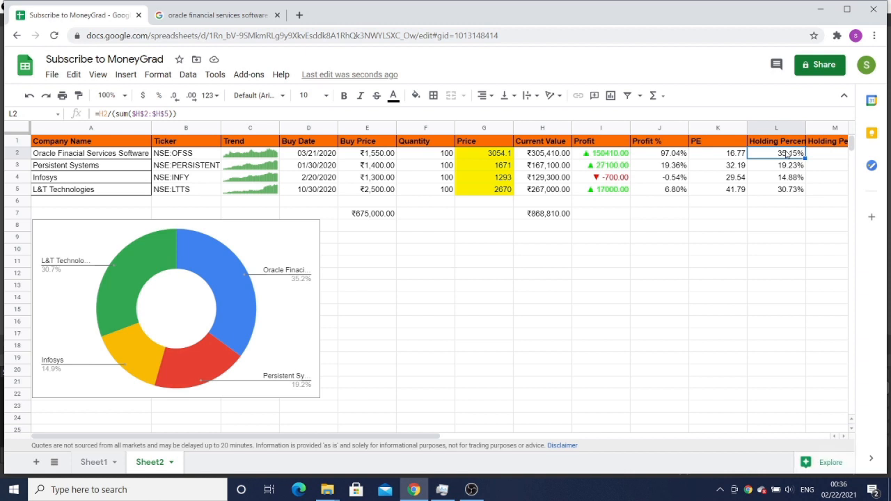
pyautogui.click(293, 338)
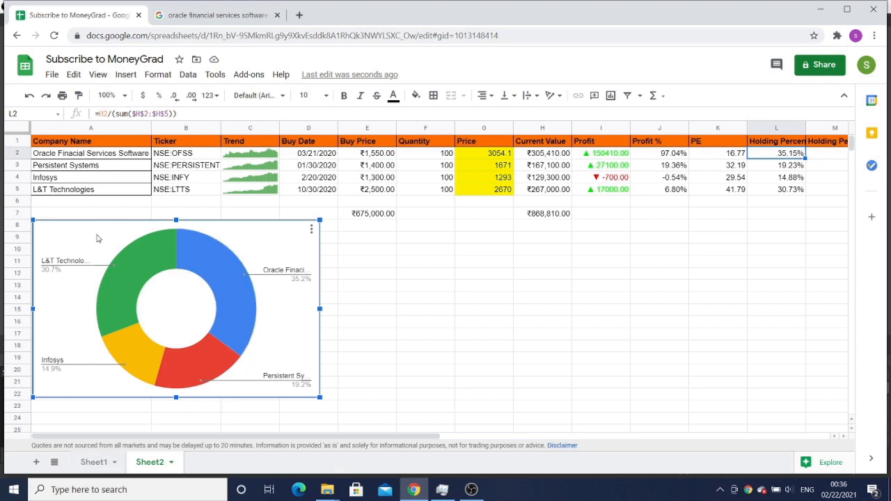
pyautogui.rightClick(97, 239)
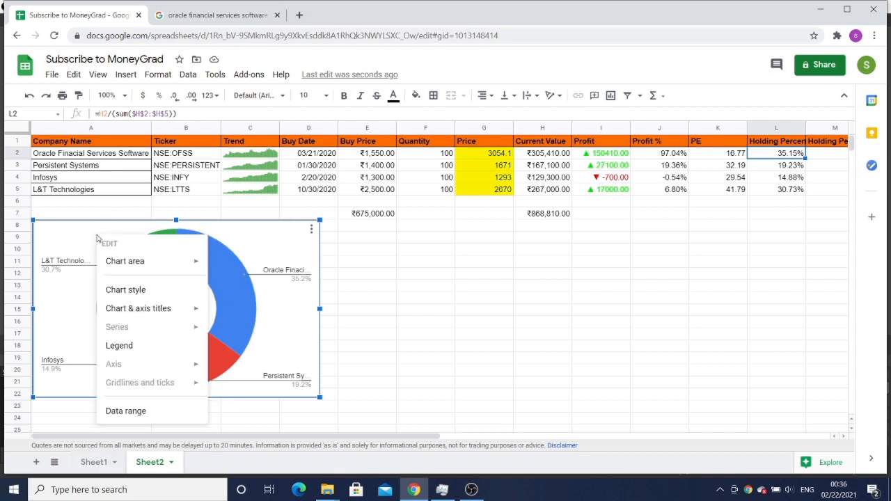
pyautogui.moveTo(124, 269)
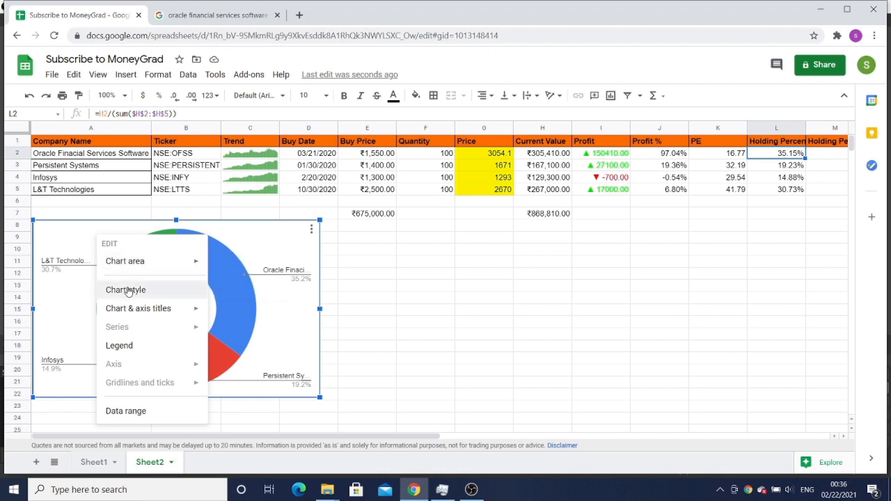
pyautogui.click(127, 291)
pyautogui.click(733, 429)
pyautogui.click(716, 279)
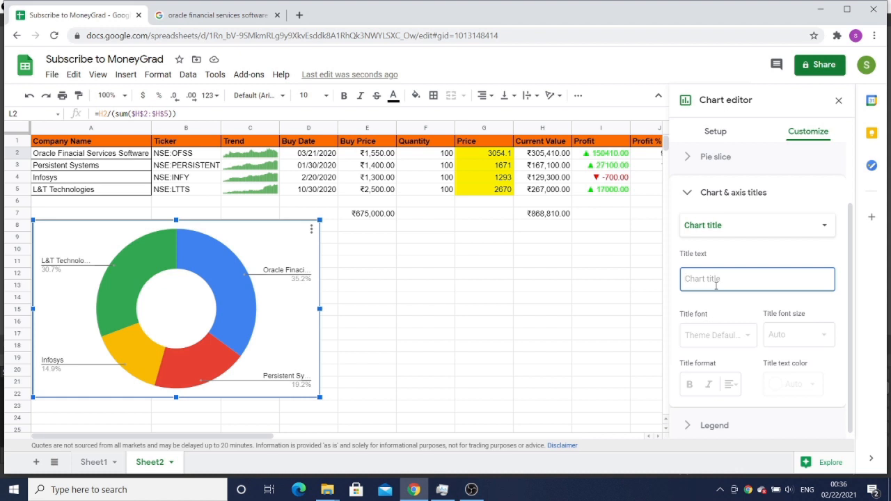
pyautogui.write('Holding PErcentae')
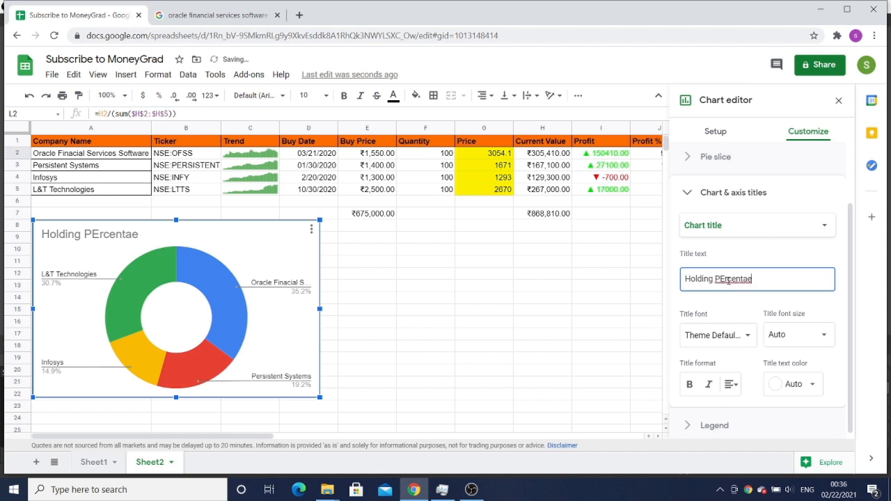
pyautogui.click(727, 279)
pyautogui.press('BackSpace')
pyautogui.write('e')
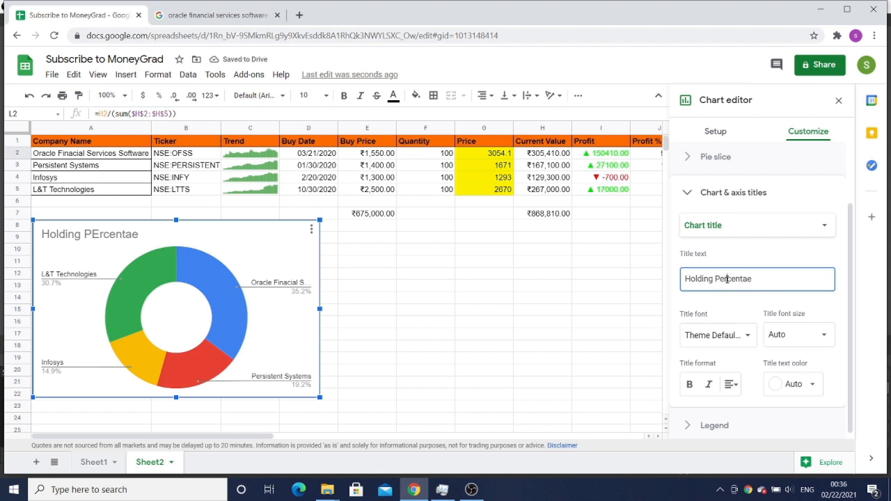
# Set the doughnut chart title's text colour to the theme orange, leaving the font size on Auto
pyautogui.click(793, 336)
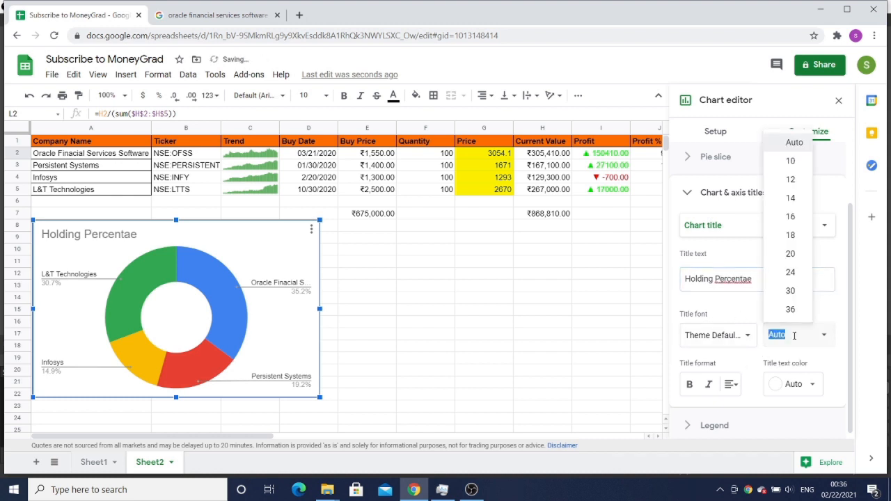
pyautogui.click(791, 384)
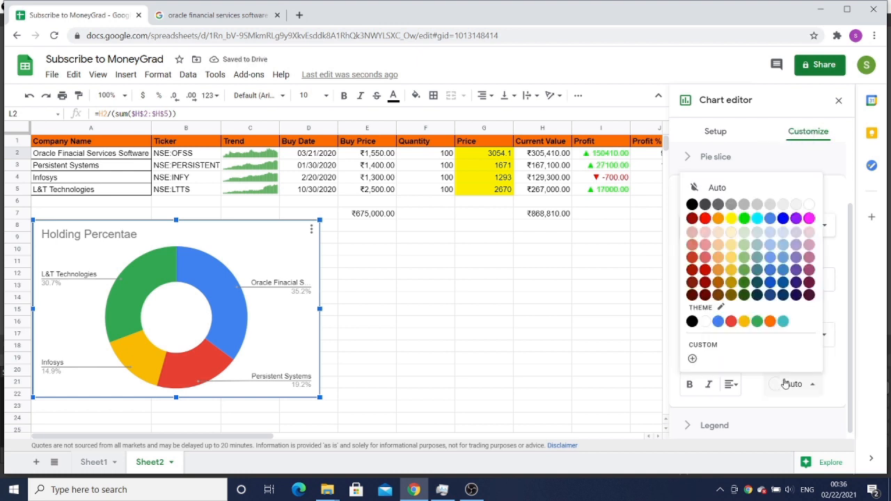
pyautogui.click(769, 322)
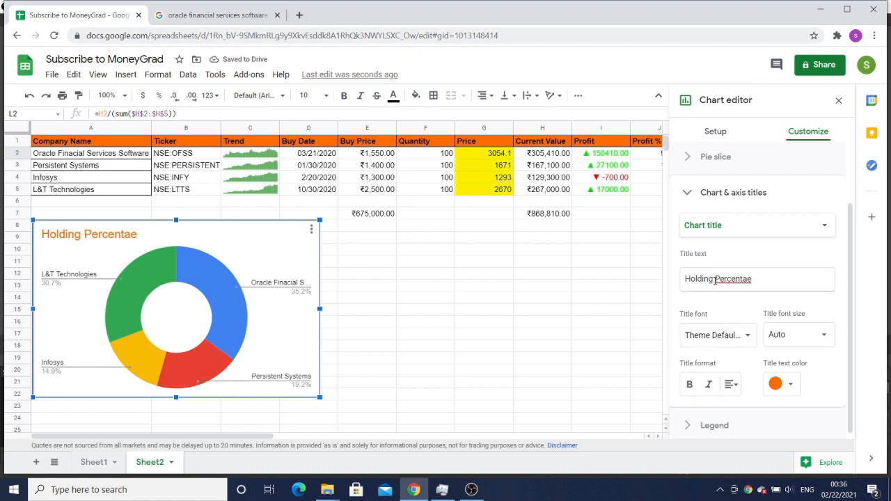
# Correct the doughnut chart's title to "Holding Percentage" and close the chart settings
pyautogui.click(730, 279)
pyautogui.press('Right')
pyautogui.press('Right')
pyautogui.press('Right')
pyautogui.press('Right')
pyautogui.write('g')
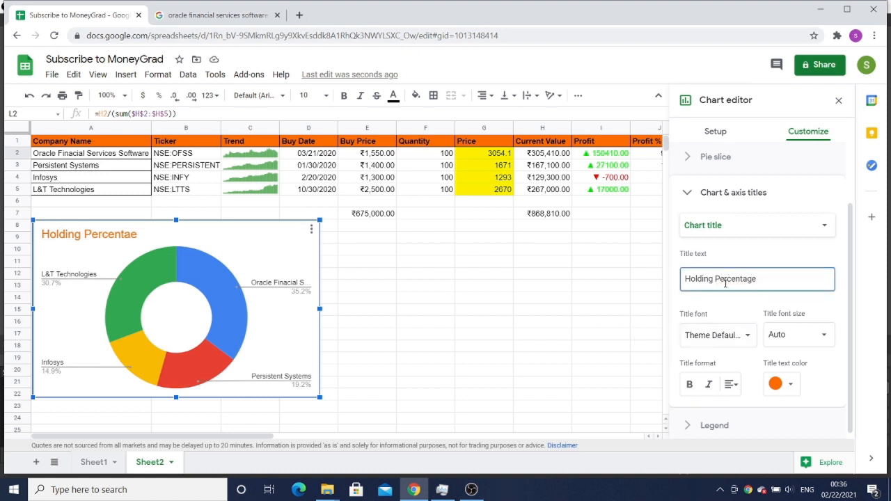
pyautogui.click(675, 306)
pyautogui.click(410, 262)
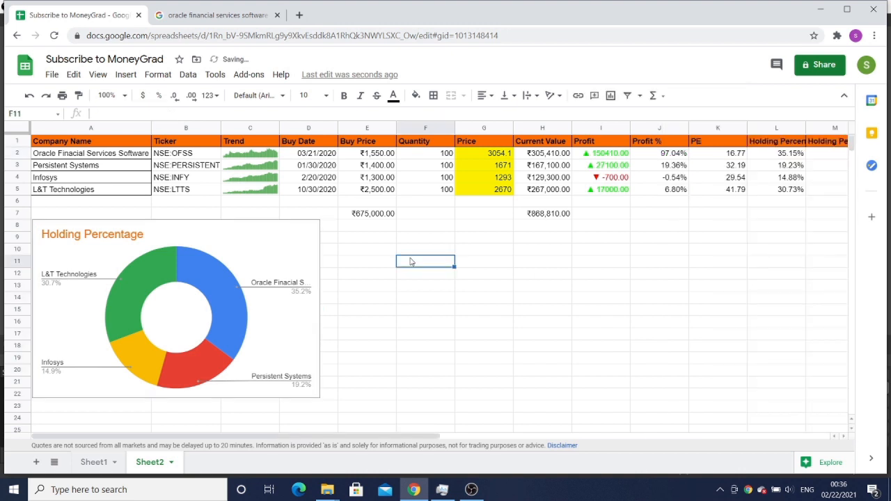
pyautogui.click(248, 243)
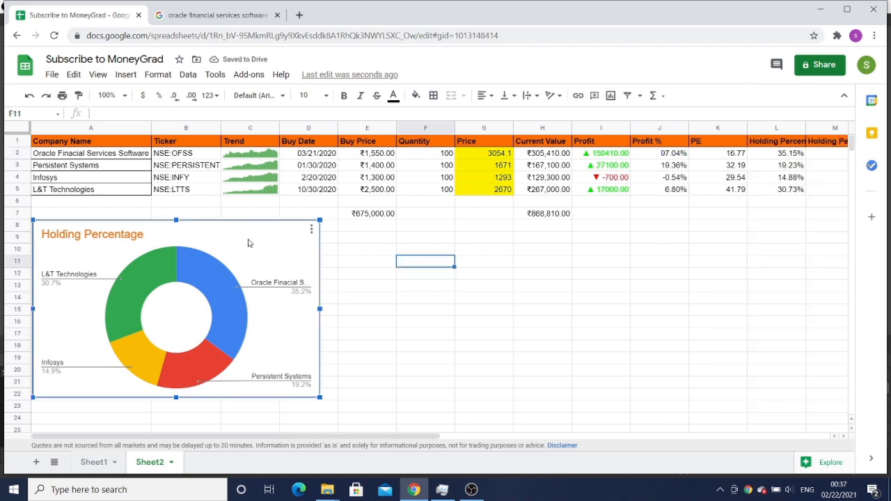
pyautogui.click(361, 298)
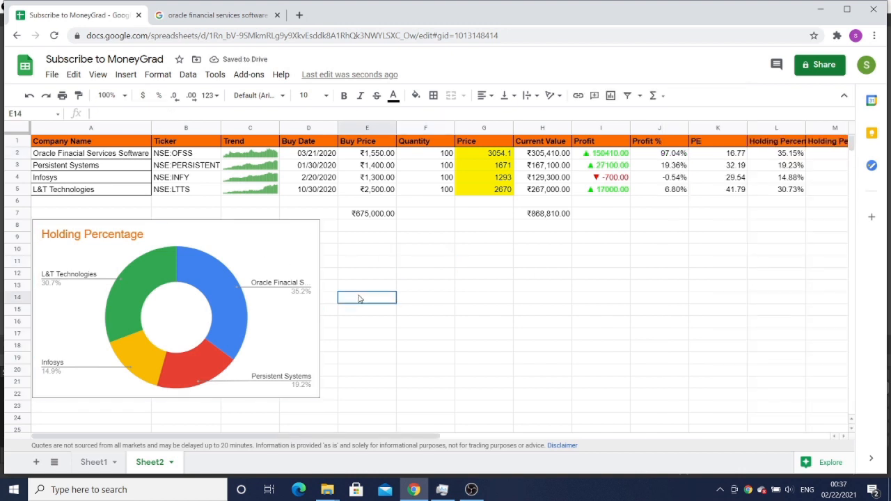
pyautogui.click(285, 247)
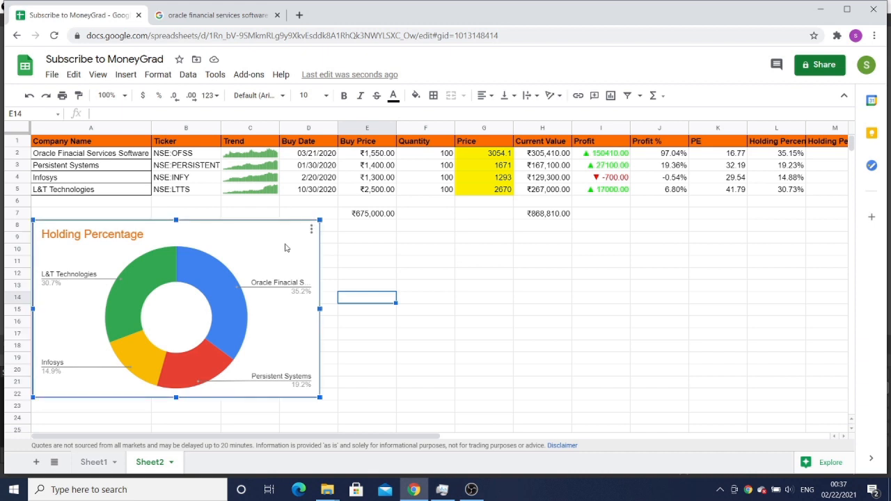
pyautogui.click(391, 249)
# Insert a new chart from empty cell E8 and change it to the suggested column chart of tickers
pyautogui.click(392, 230)
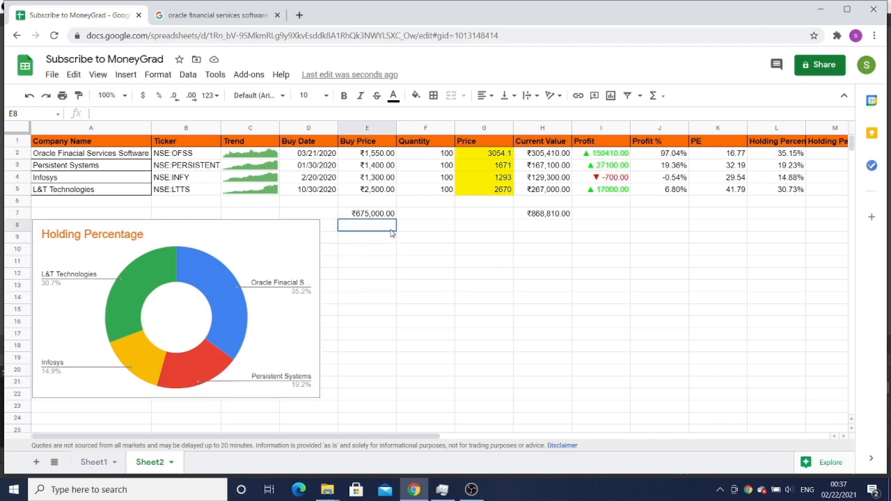
pyautogui.click(125, 75)
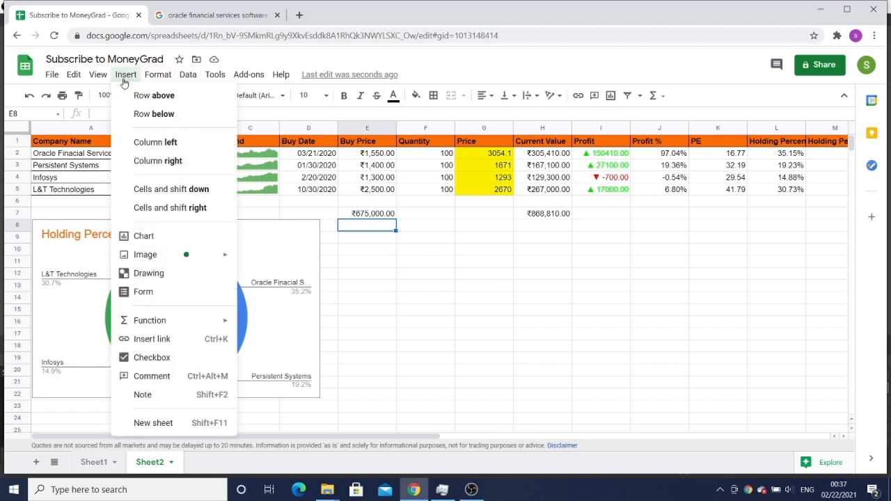
pyautogui.click(145, 235)
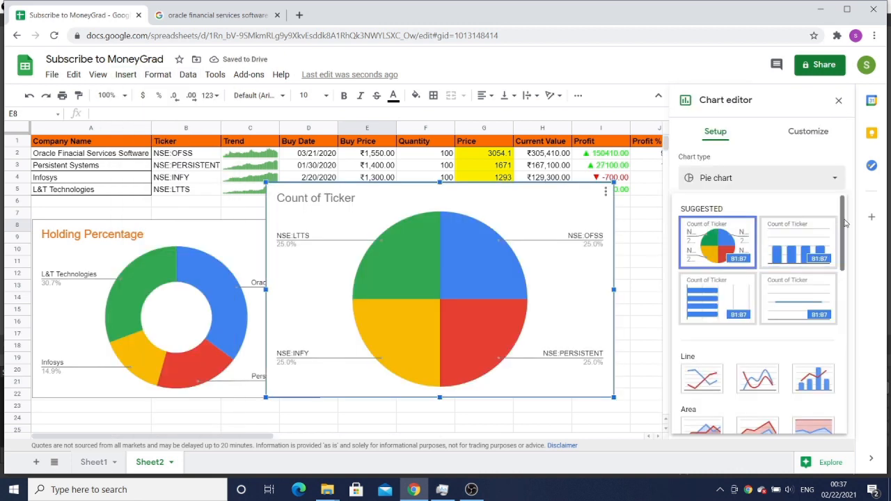
pyautogui.click(789, 262)
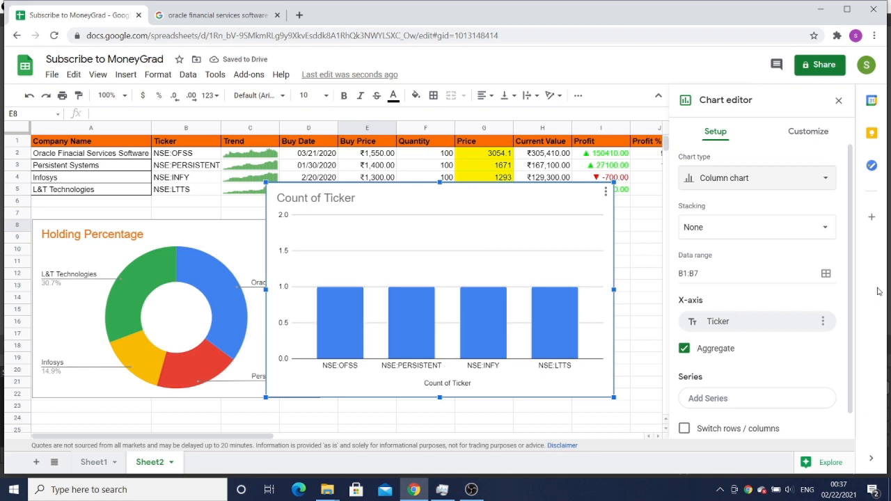
# Add the Profit % column, range J1:J5, as the column chart's series
pyautogui.scroll(-1, 851, 233)
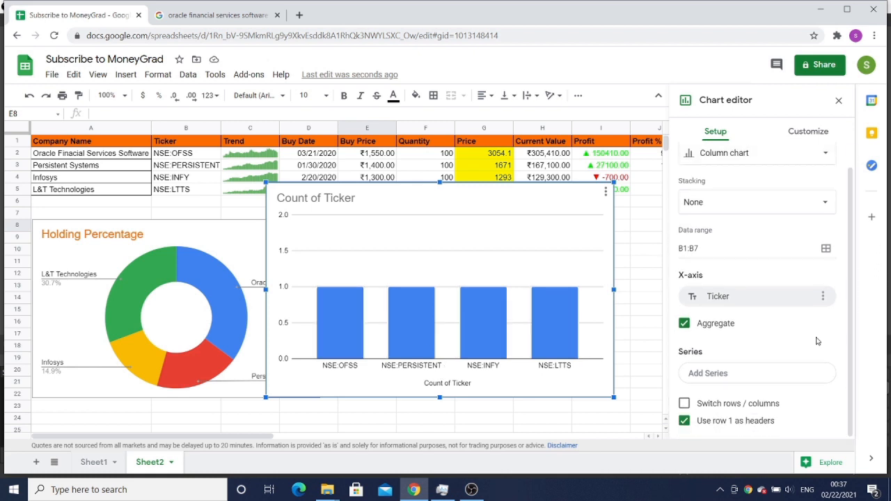
pyautogui.click(742, 376)
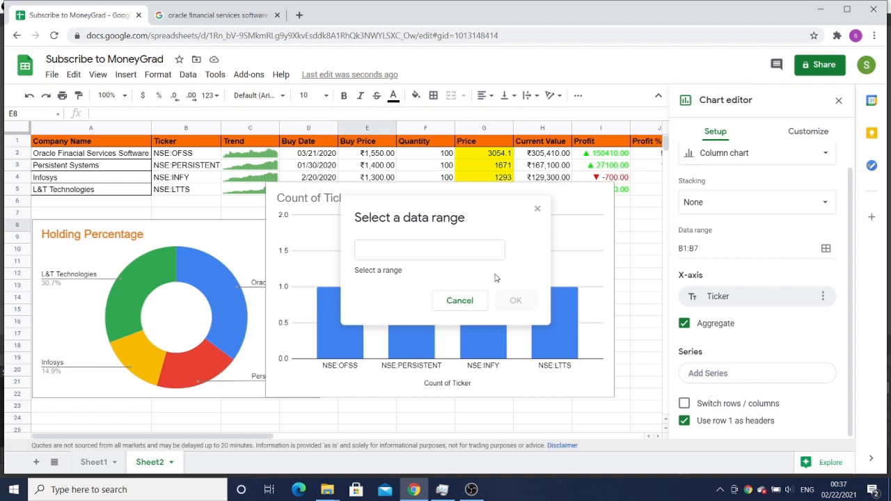
pyautogui.click(400, 252)
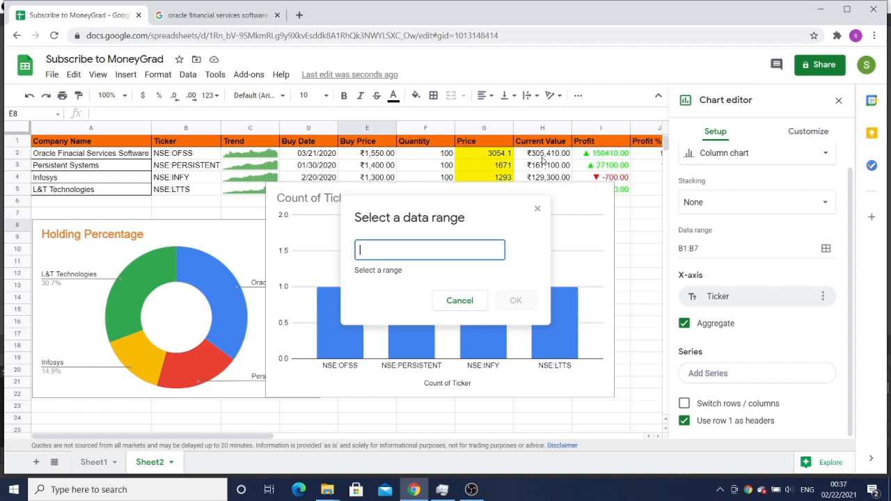
pyautogui.click(625, 145)
pyautogui.click(647, 143)
pyautogui.hotkey('ctrl', 'shift', 'Down')
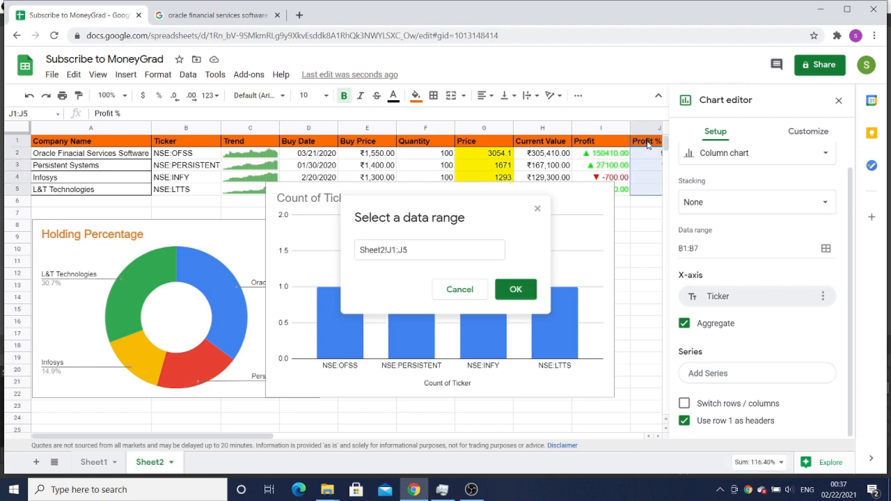
pyautogui.click(523, 289)
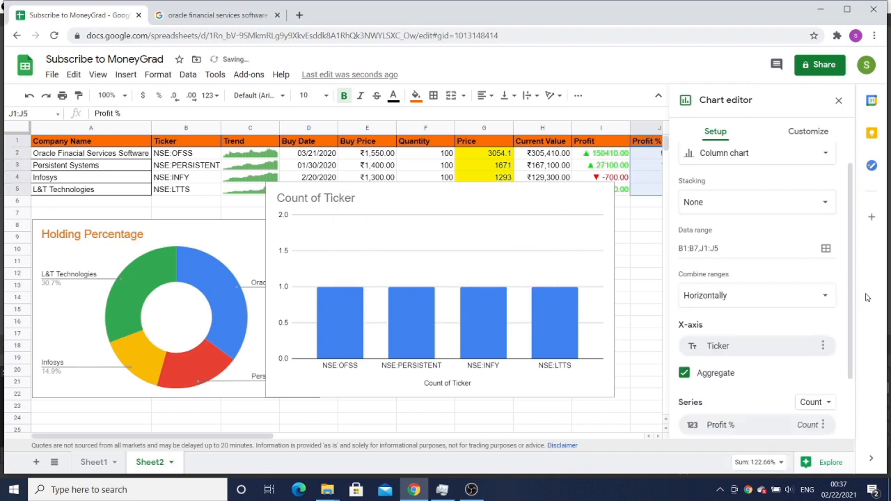
# Change the aggregation of the column chart's Profit % series to Sum
pyautogui.scroll(-2, 850, 285)
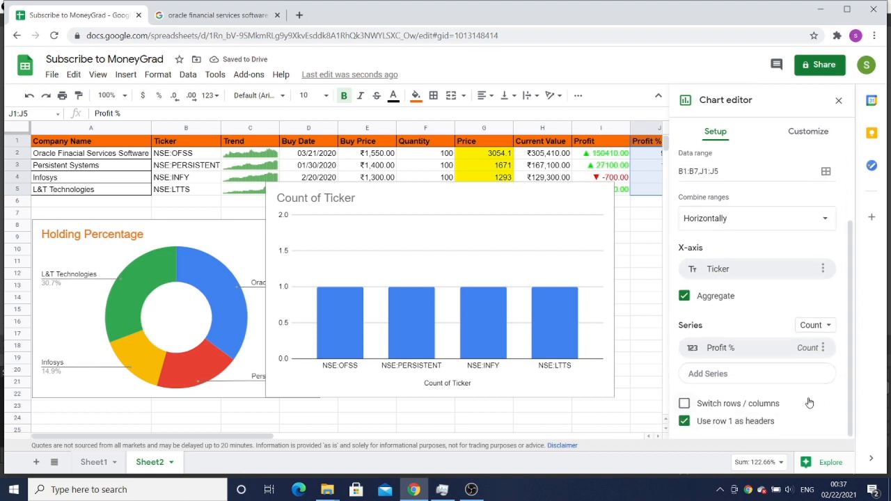
pyautogui.click(827, 325)
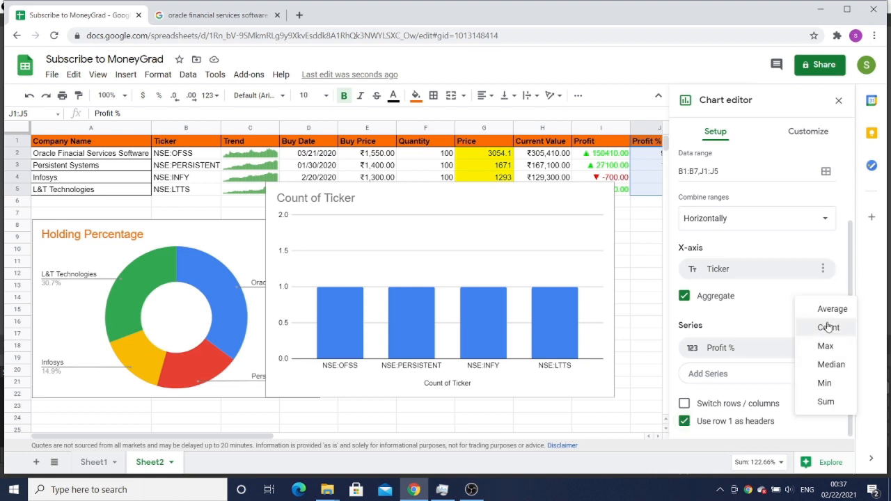
pyautogui.click(825, 403)
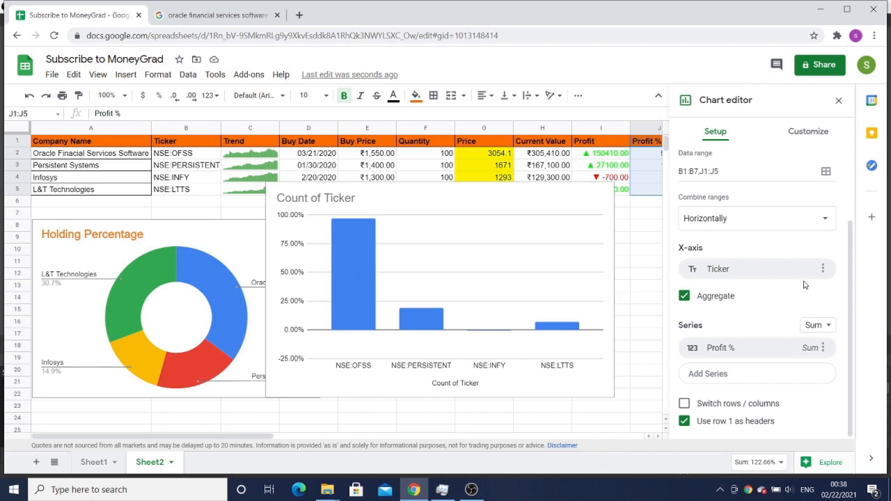
# Replace the column chart's title with "Portfolio Profit" and colour the title text in the theme orange
pyautogui.moveTo(850, 299); pyautogui.dragTo(851, 200)
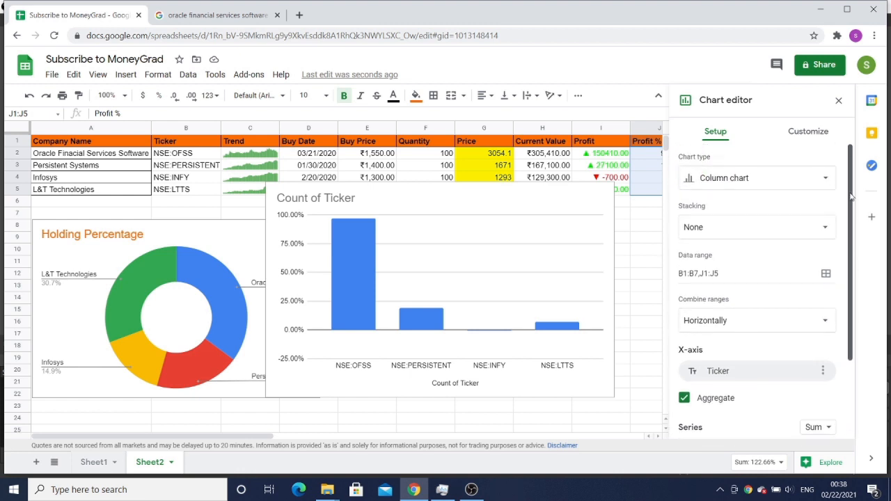
pyautogui.click(811, 132)
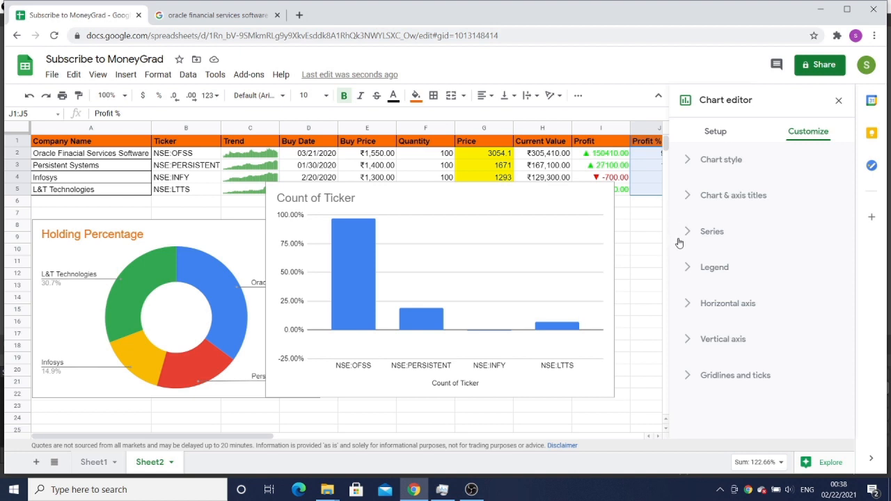
pyautogui.click(687, 197)
pyautogui.click(751, 284)
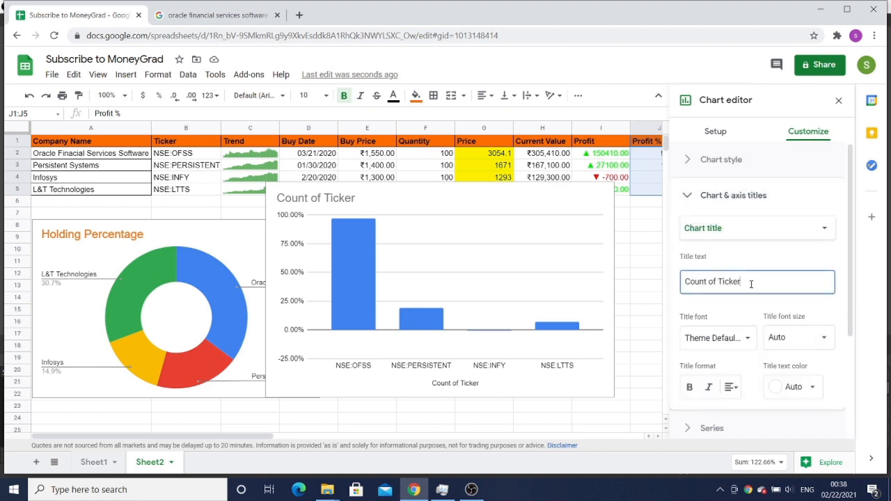
pyautogui.press('BackSpace')
pyautogui.press('BackSpace')
pyautogui.press('BackSpace')
pyautogui.press('BackSpace')
pyautogui.press('BackSpace')
pyautogui.press('BackSpace')
pyautogui.press('BackSpace')
pyautogui.press('BackSpace')
pyautogui.press('BackSpace')
pyautogui.press('BackSpace')
pyautogui.press('BackSpace')
pyautogui.press('BackSpace')
pyautogui.press('BackSpace')
pyautogui.press('BackSpace')
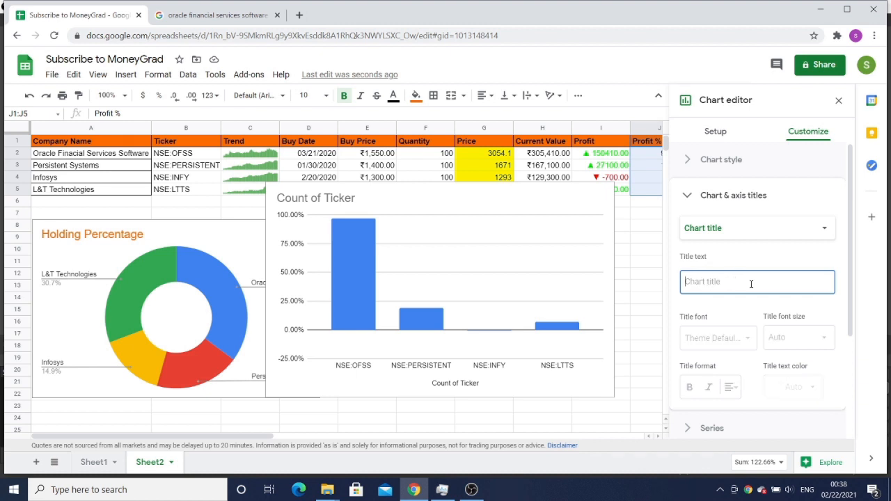
pyautogui.write('Portfolio ')
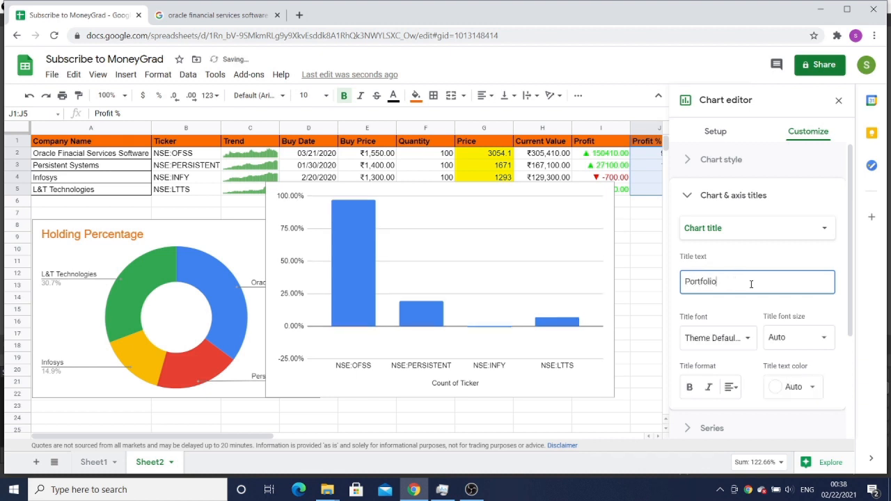
pyautogui.write('Profit')
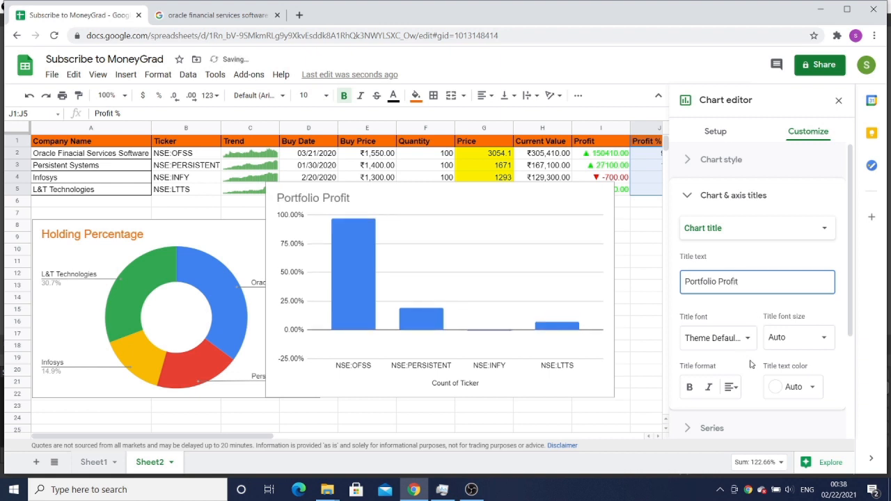
pyautogui.click(779, 390)
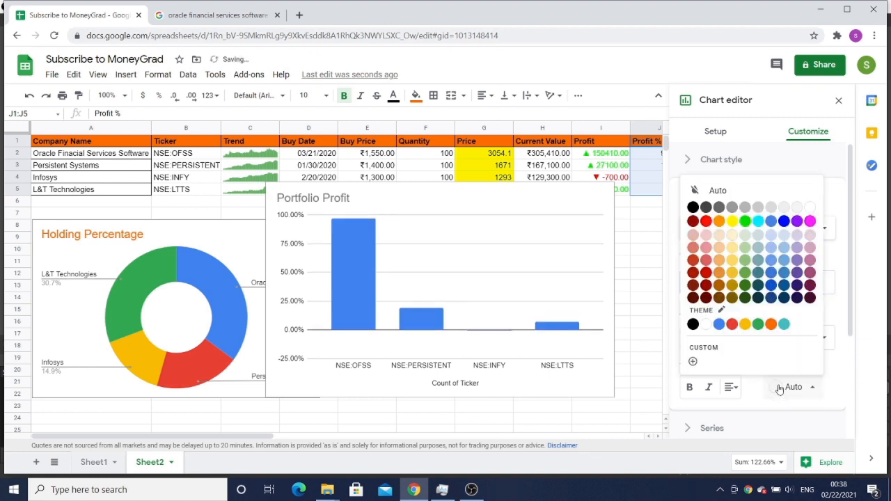
pyautogui.click(773, 325)
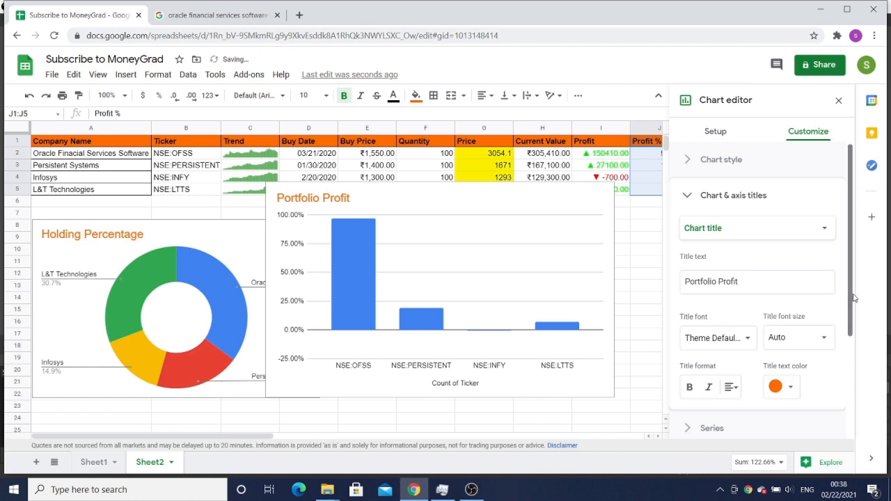
# Change the colour of the Portfolio Profit chart's column series to the theme orange
pyautogui.scroll(-5, 766, 342)
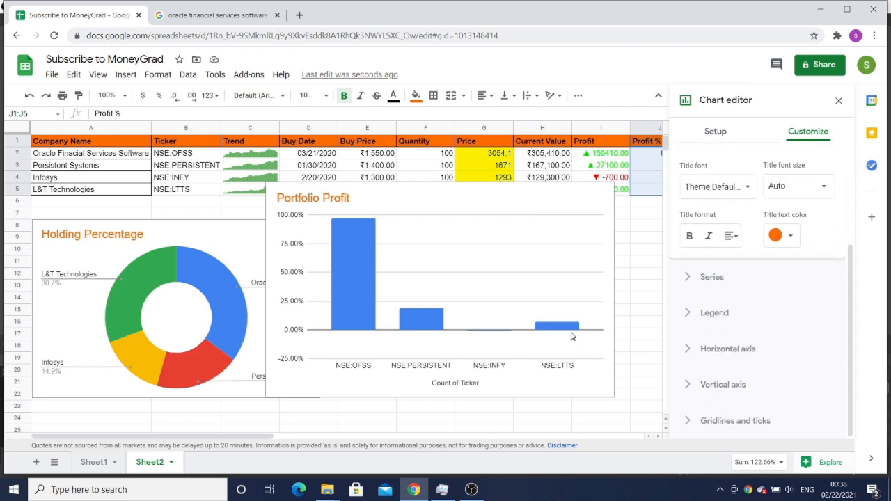
pyautogui.click(360, 267)
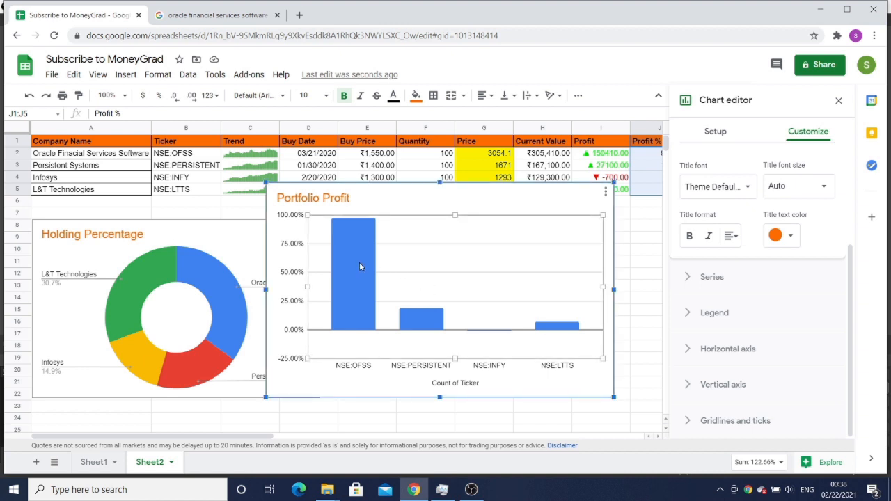
pyautogui.click(359, 266)
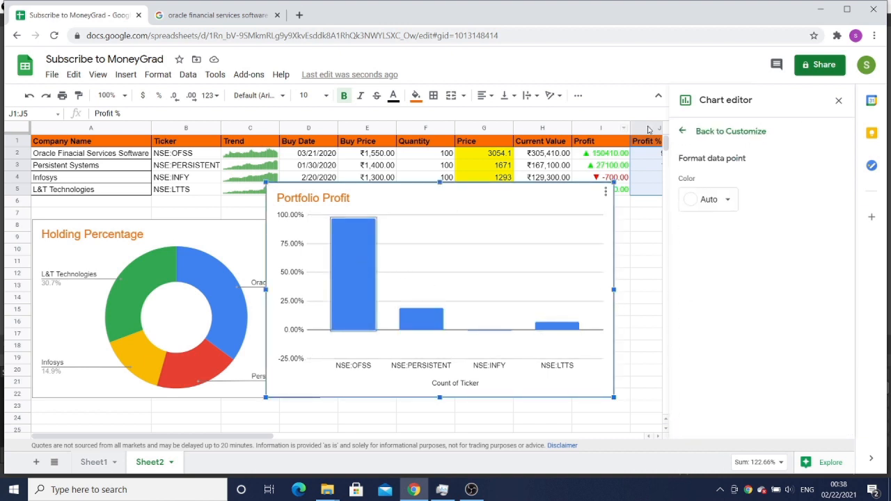
pyautogui.click(685, 134)
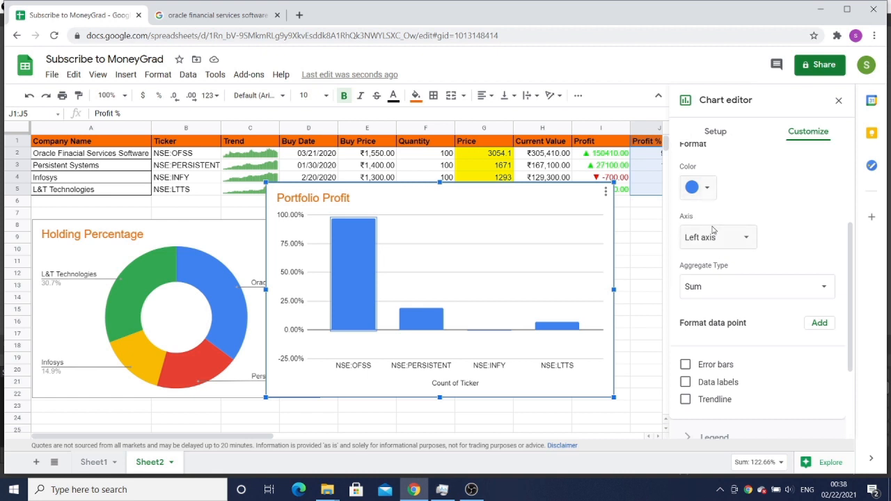
pyautogui.click(706, 188)
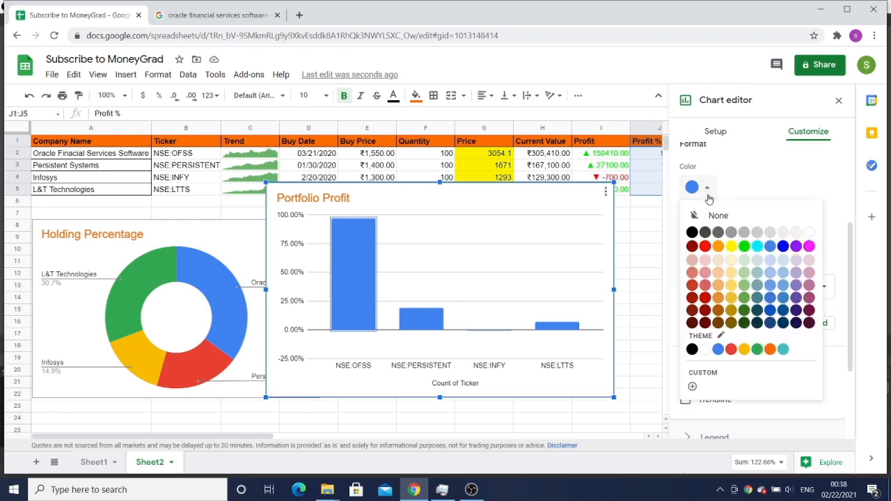
pyautogui.click(770, 349)
# Shrink the Portfolio Profit chart and place it beside the Holding Percentage doughnut, below the totals in row 7, and close the chart editor
pyautogui.moveTo(613, 398)
pyautogui.mouseDown()
pyautogui.moveTo(537, 350)
pyautogui.moveTo(579, 396)
pyautogui.moveTo(603, 399)
pyautogui.mouseUp()
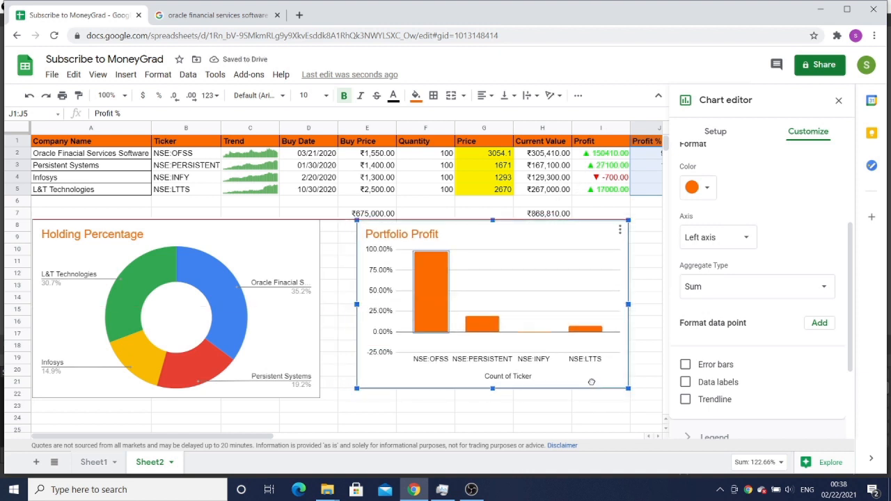
pyautogui.moveTo(629, 390); pyautogui.dragTo(636, 394)
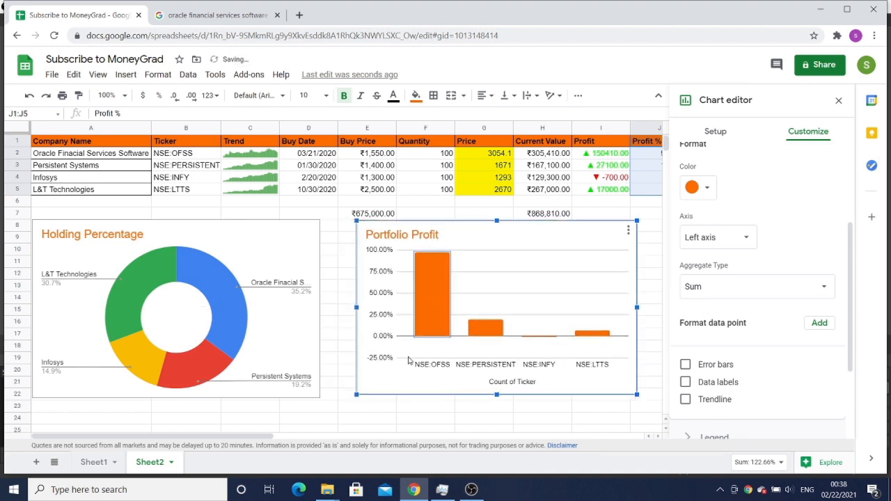
pyautogui.click(341, 336)
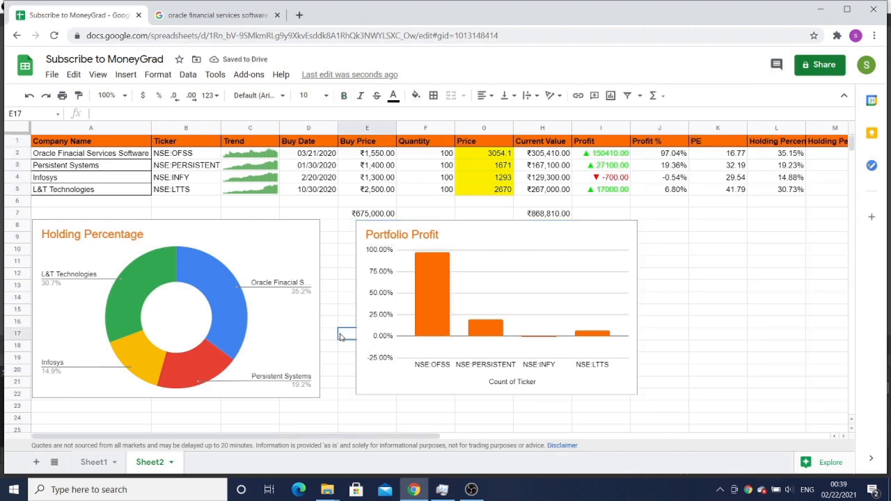
pyautogui.click(542, 339)
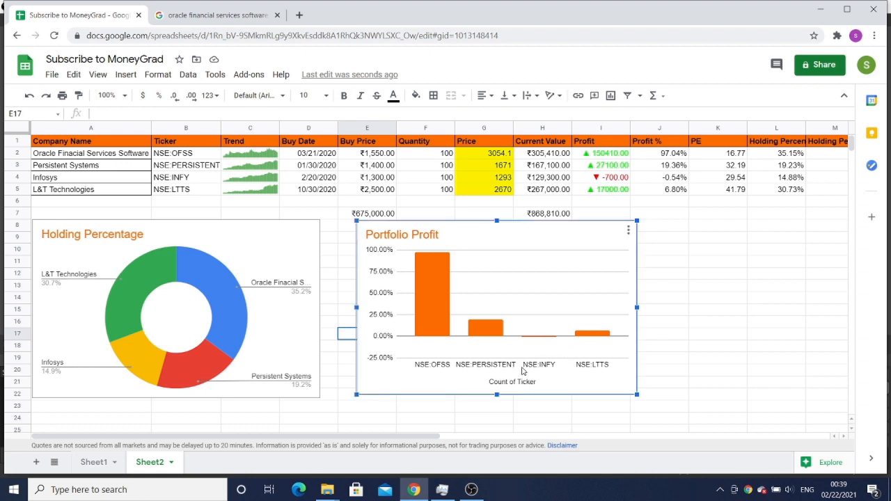